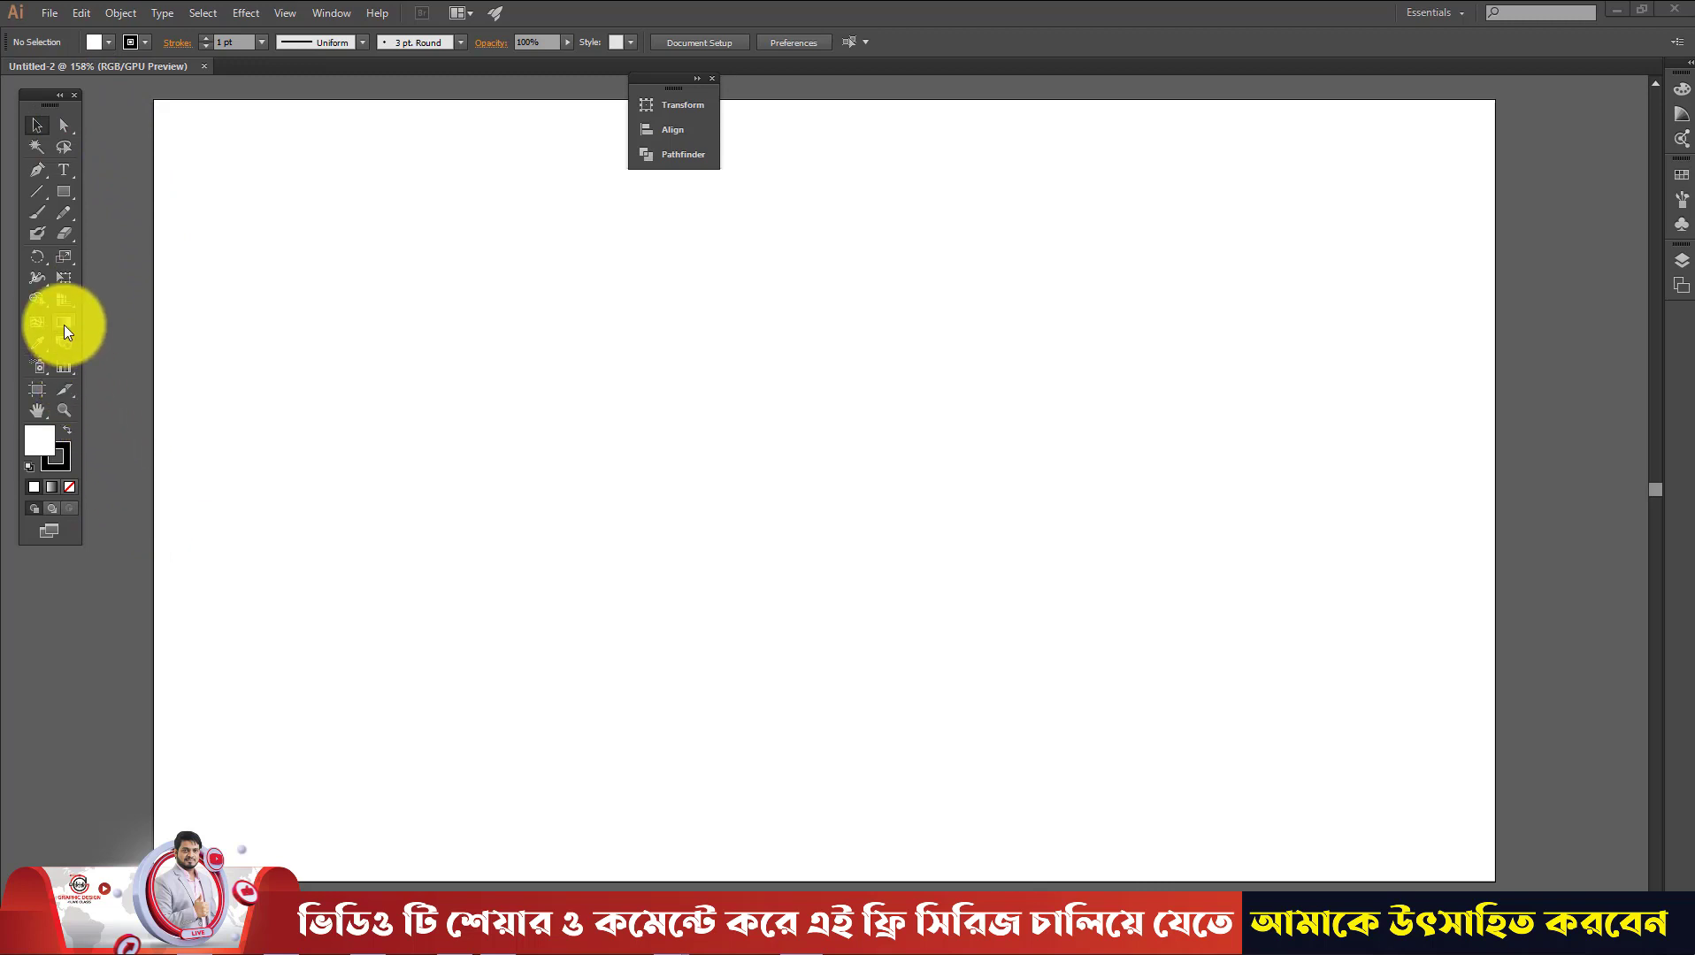
# Zoom the new blank document's view so the empty artboard shows at 100%
pyautogui.scroll(-2, 298, 321)
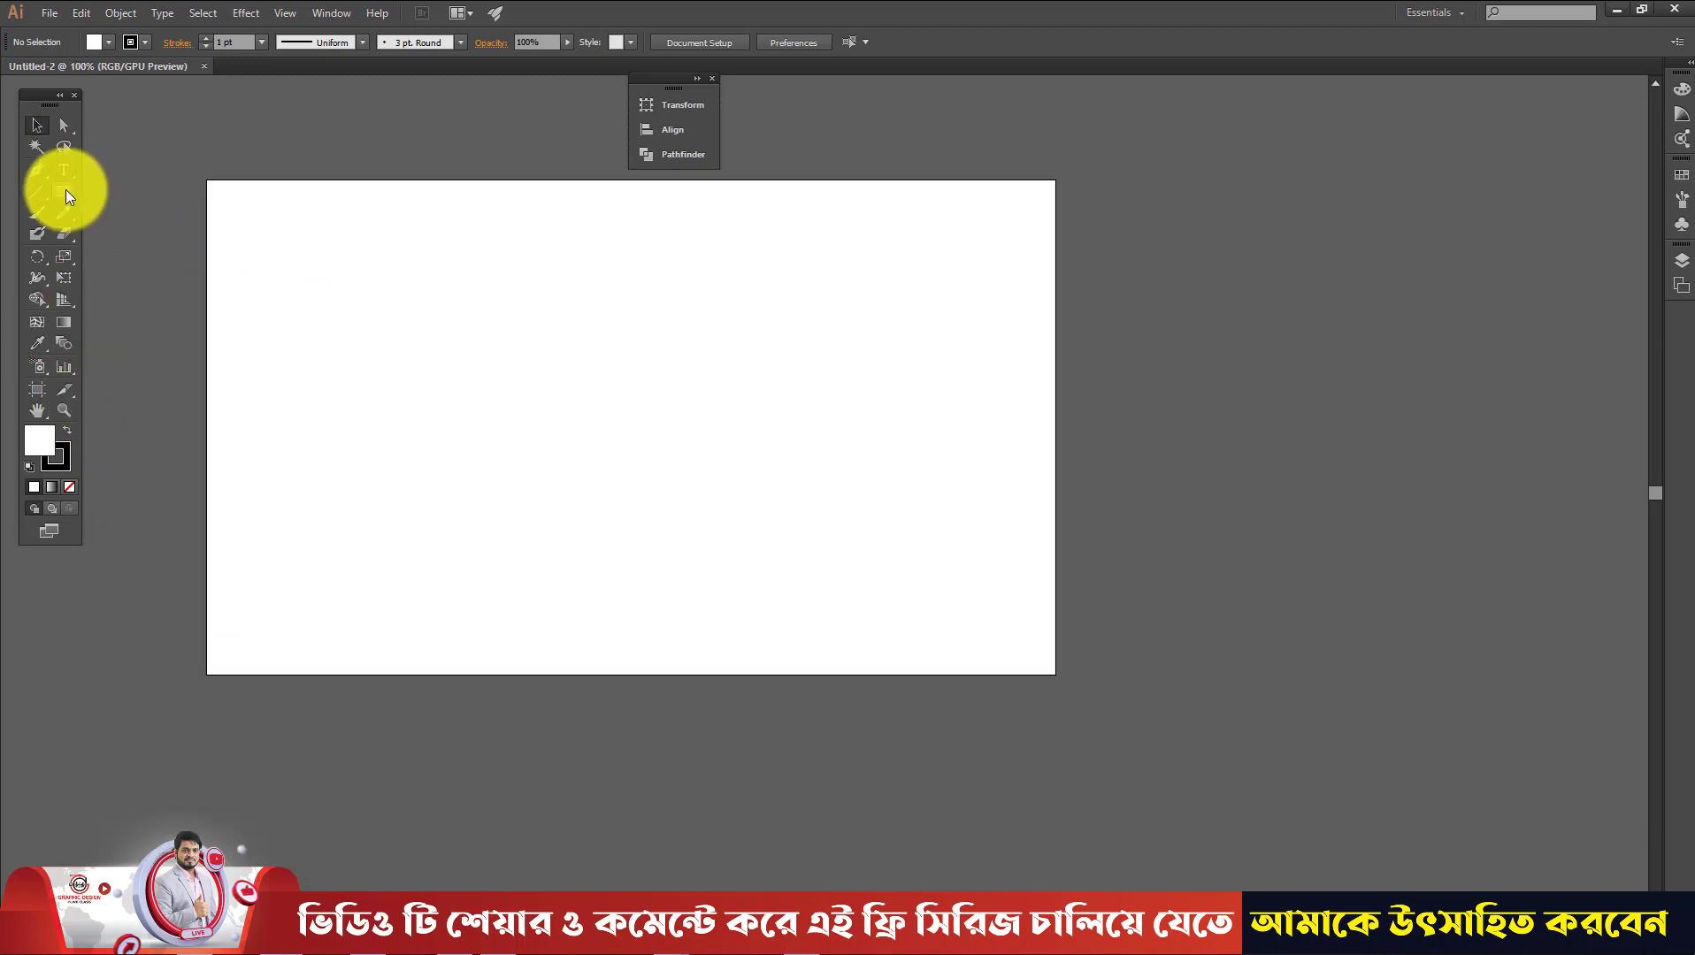
# Draw a 960 × 560 px rectangle over the whole artboard and give it a gradient fill
pyautogui.moveTo(66, 190)
pyautogui.mouseDown()
pyautogui.moveTo(136, 271)
pyautogui.moveTo(135, 228)
pyautogui.mouseUp()
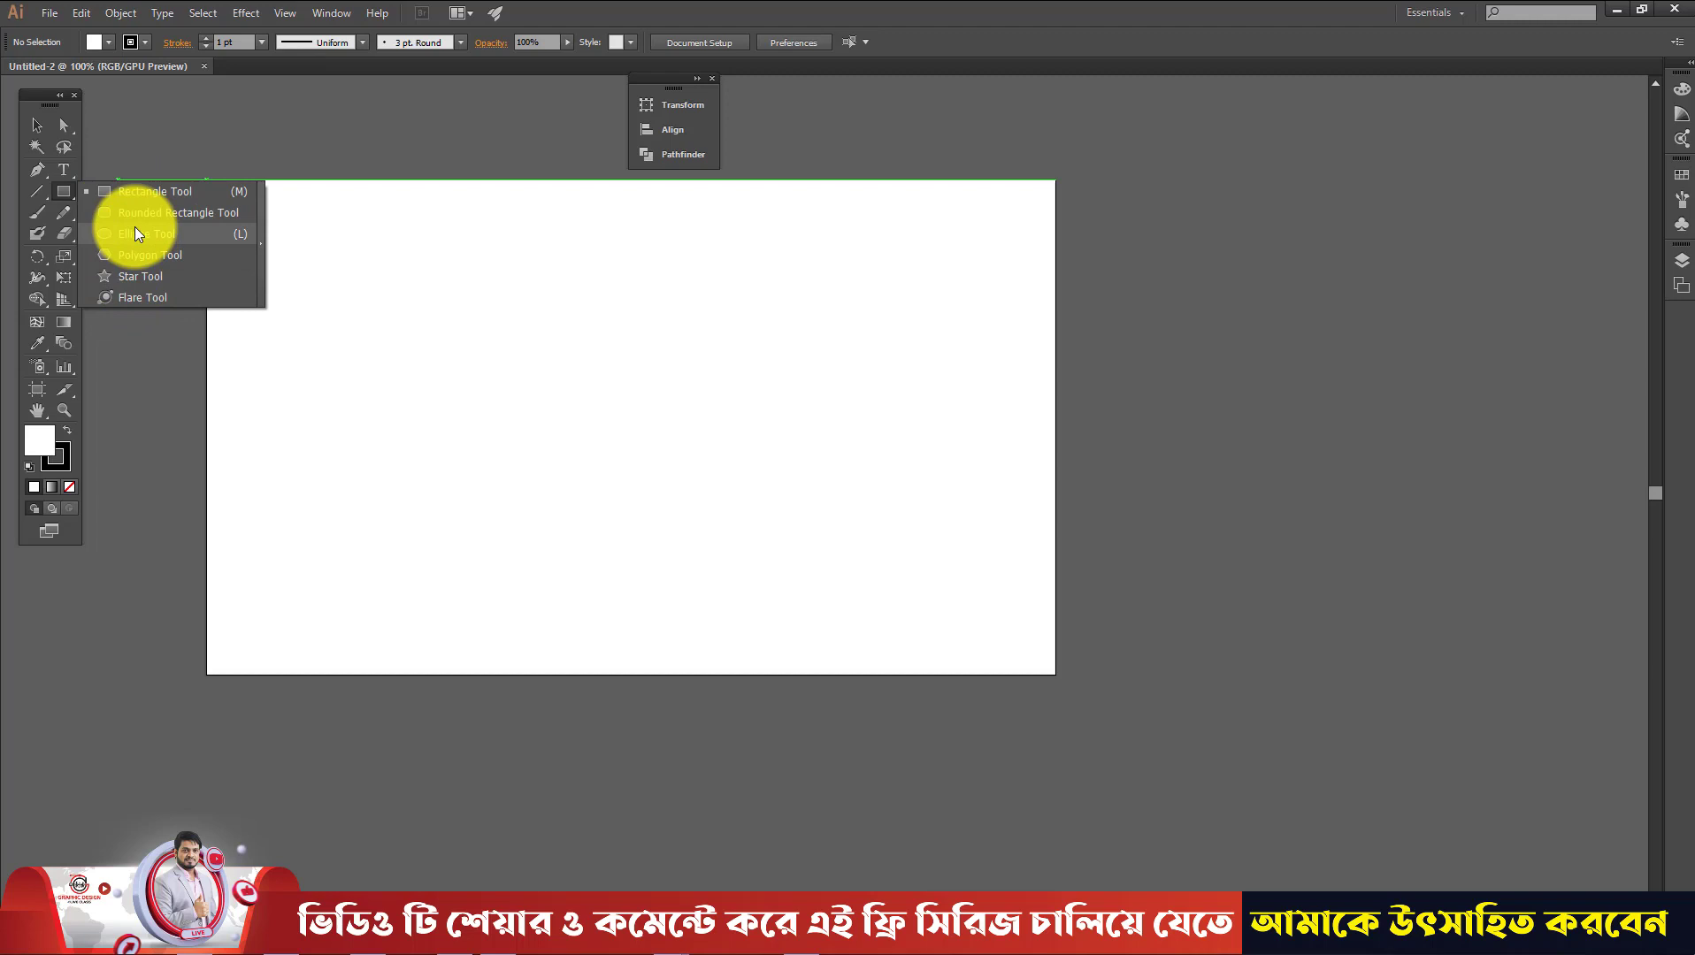
pyautogui.moveTo(135, 226)
pyautogui.mouseDown()
pyautogui.moveTo(127, 194)
pyautogui.moveTo(1056, 675)
pyautogui.mouseUp()
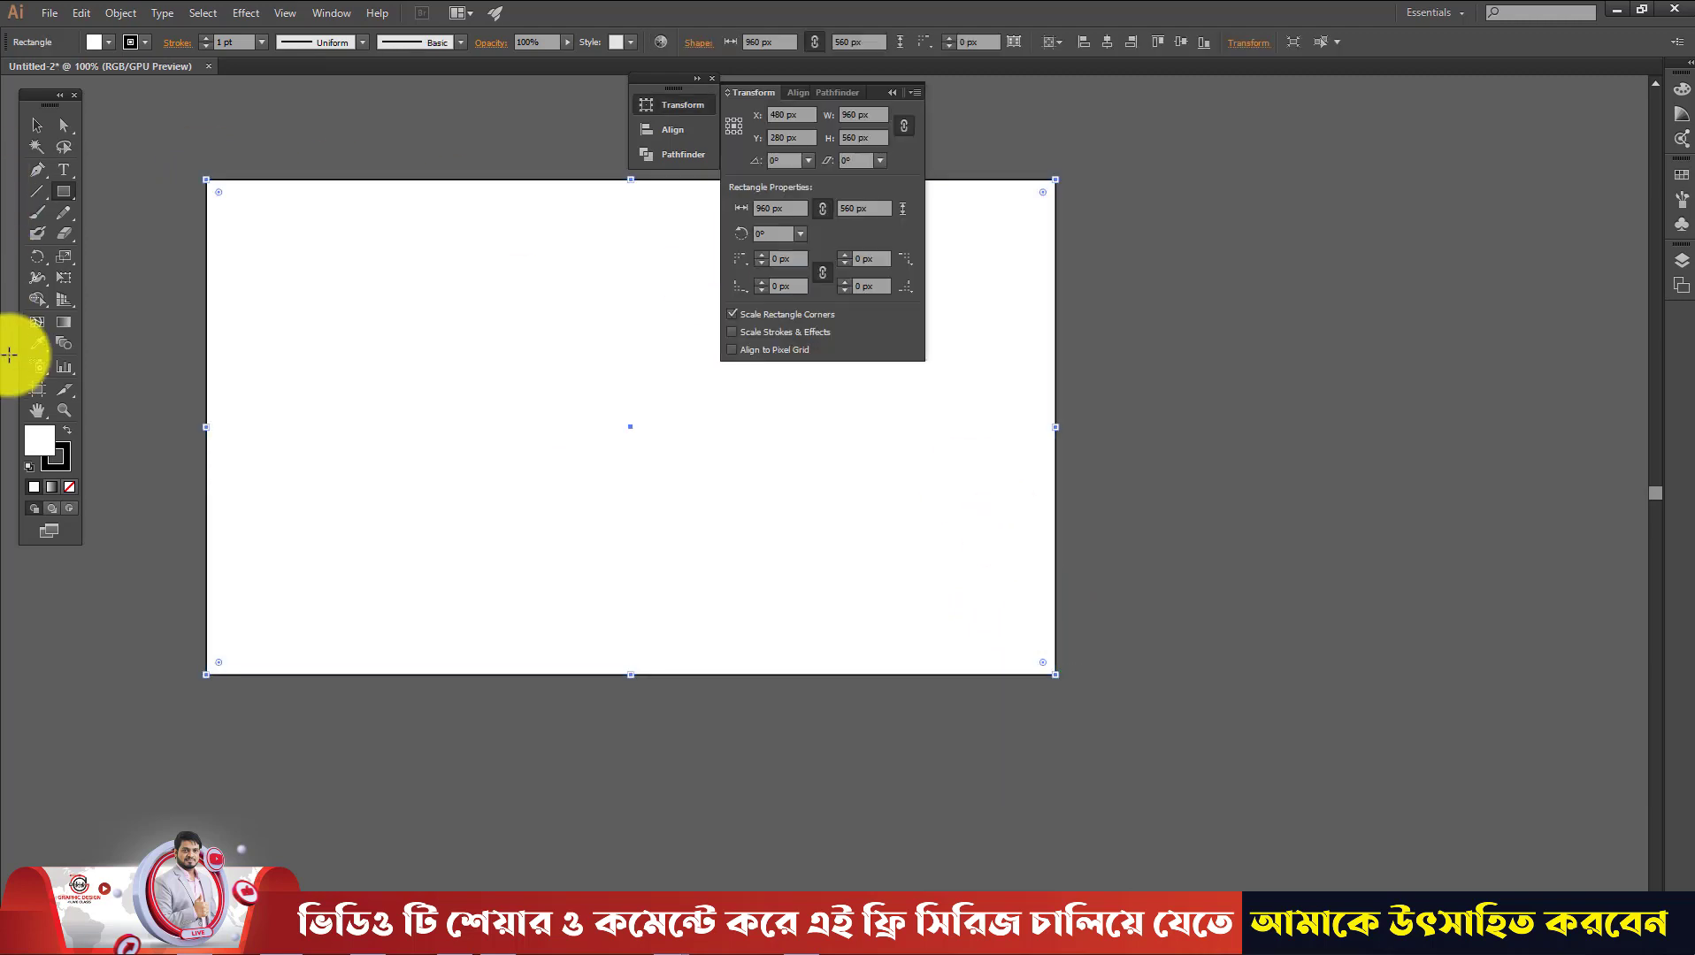
pyautogui.click(51, 488)
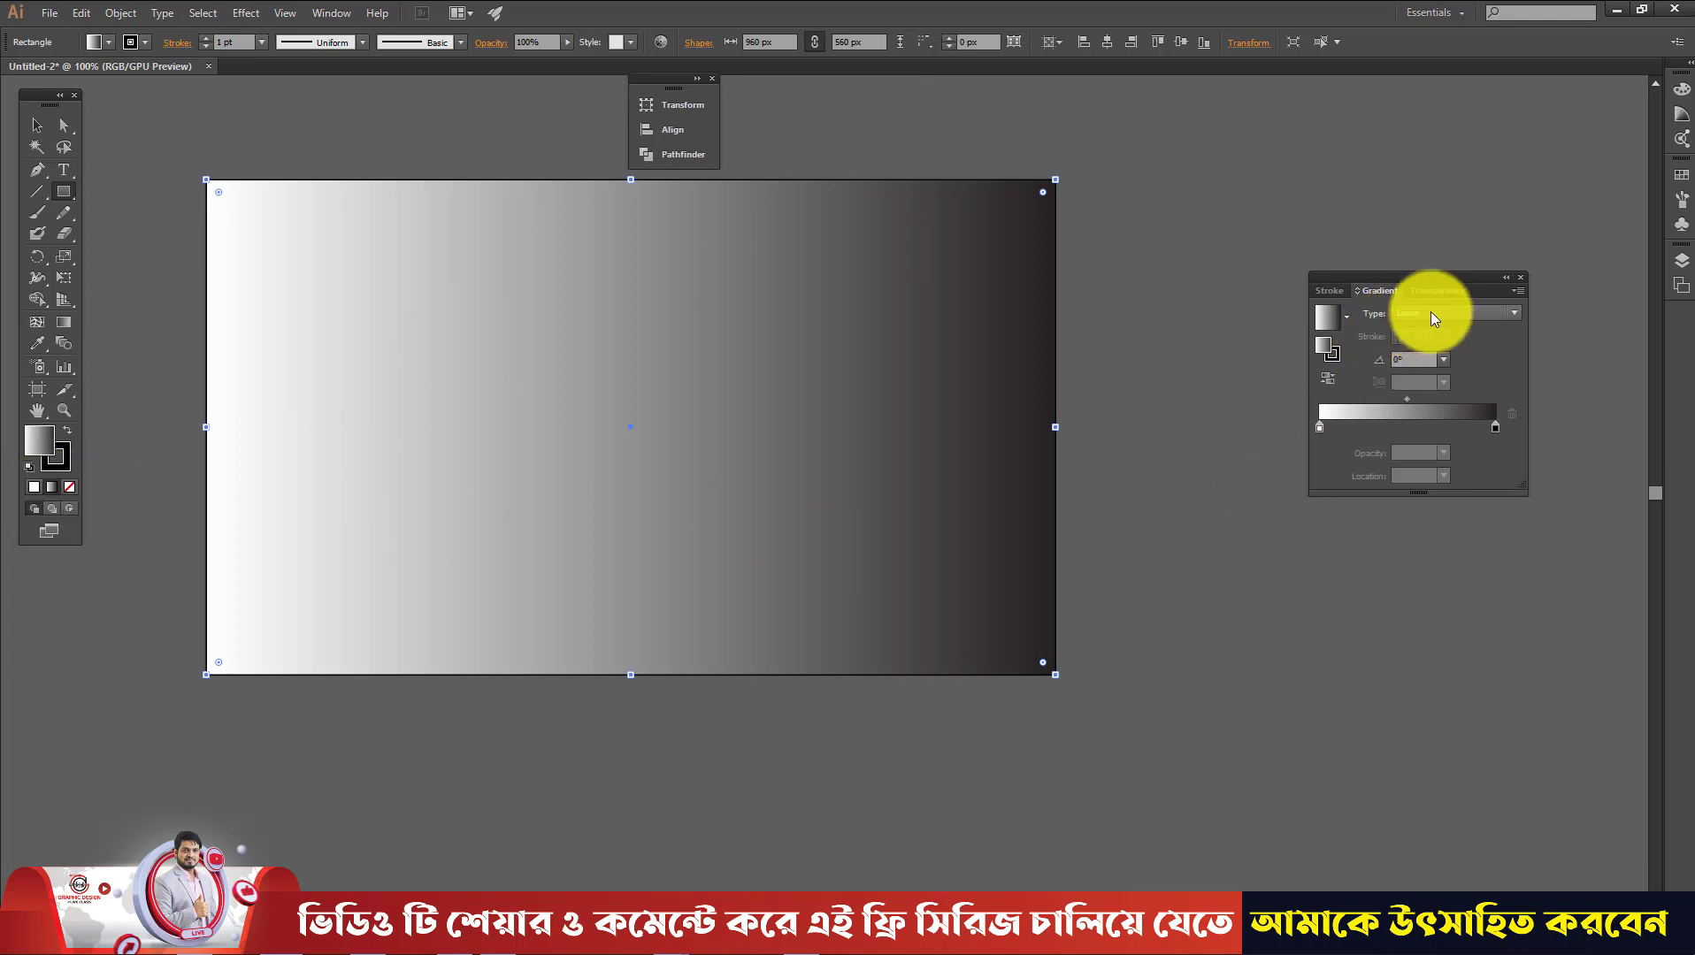
# Recolour the gradient stops to red on the left and pink on the right
pyautogui.doubleClick(1320, 429)
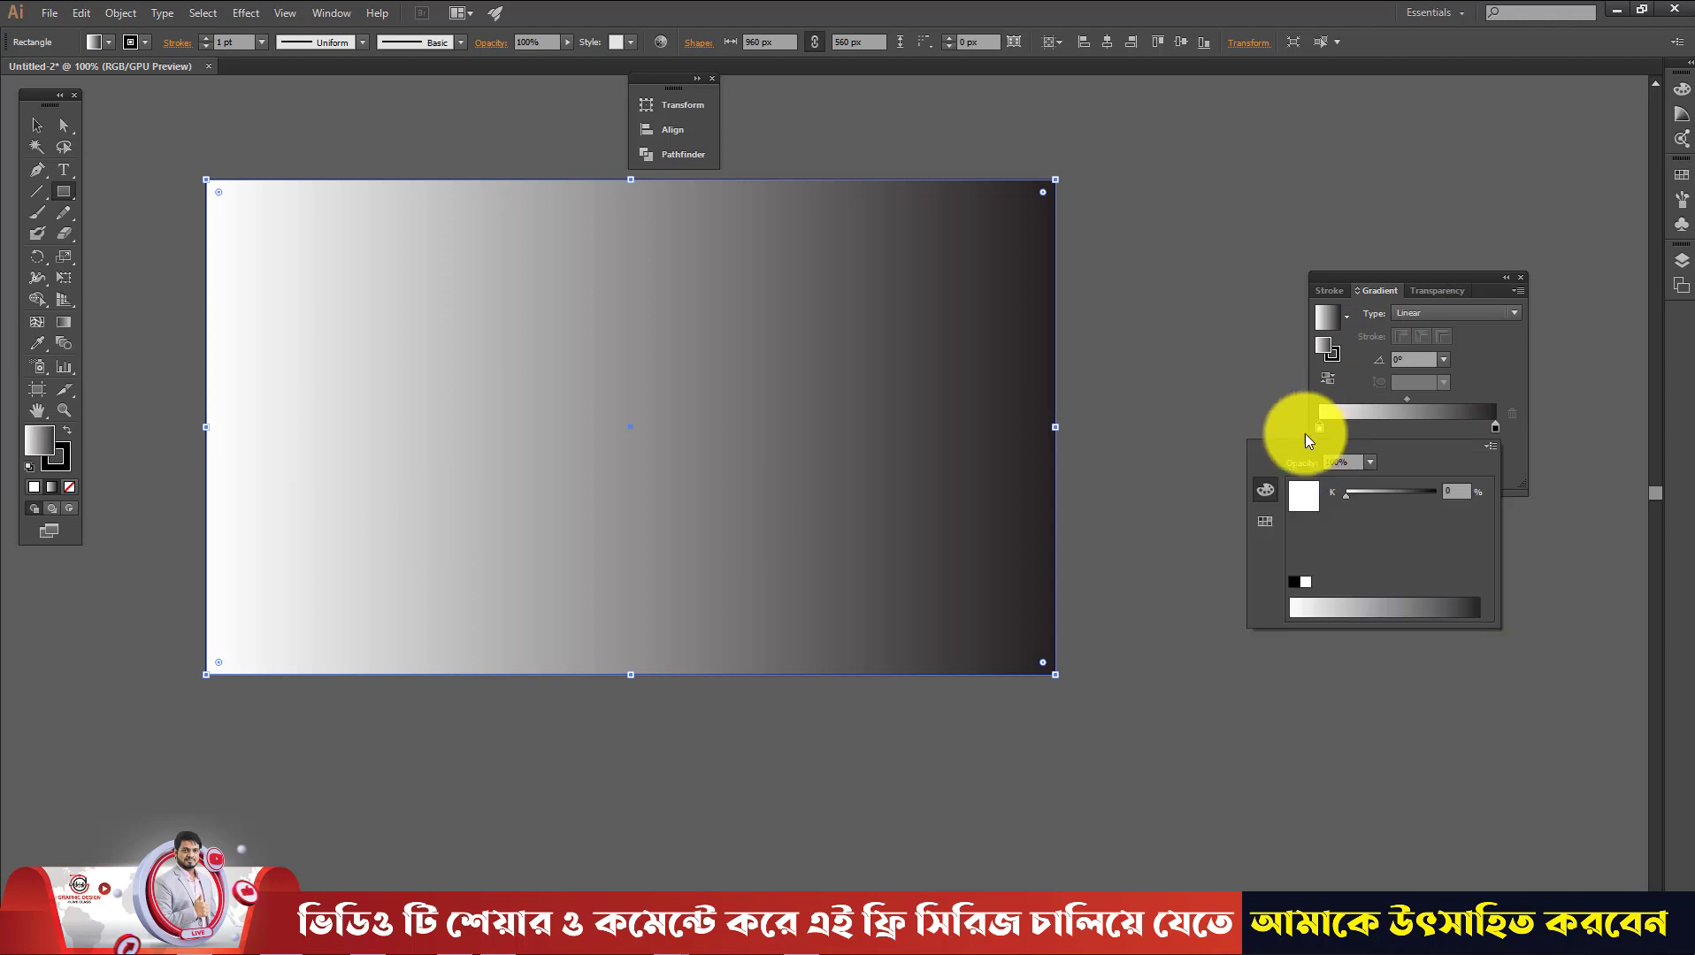
pyautogui.click(1260, 523)
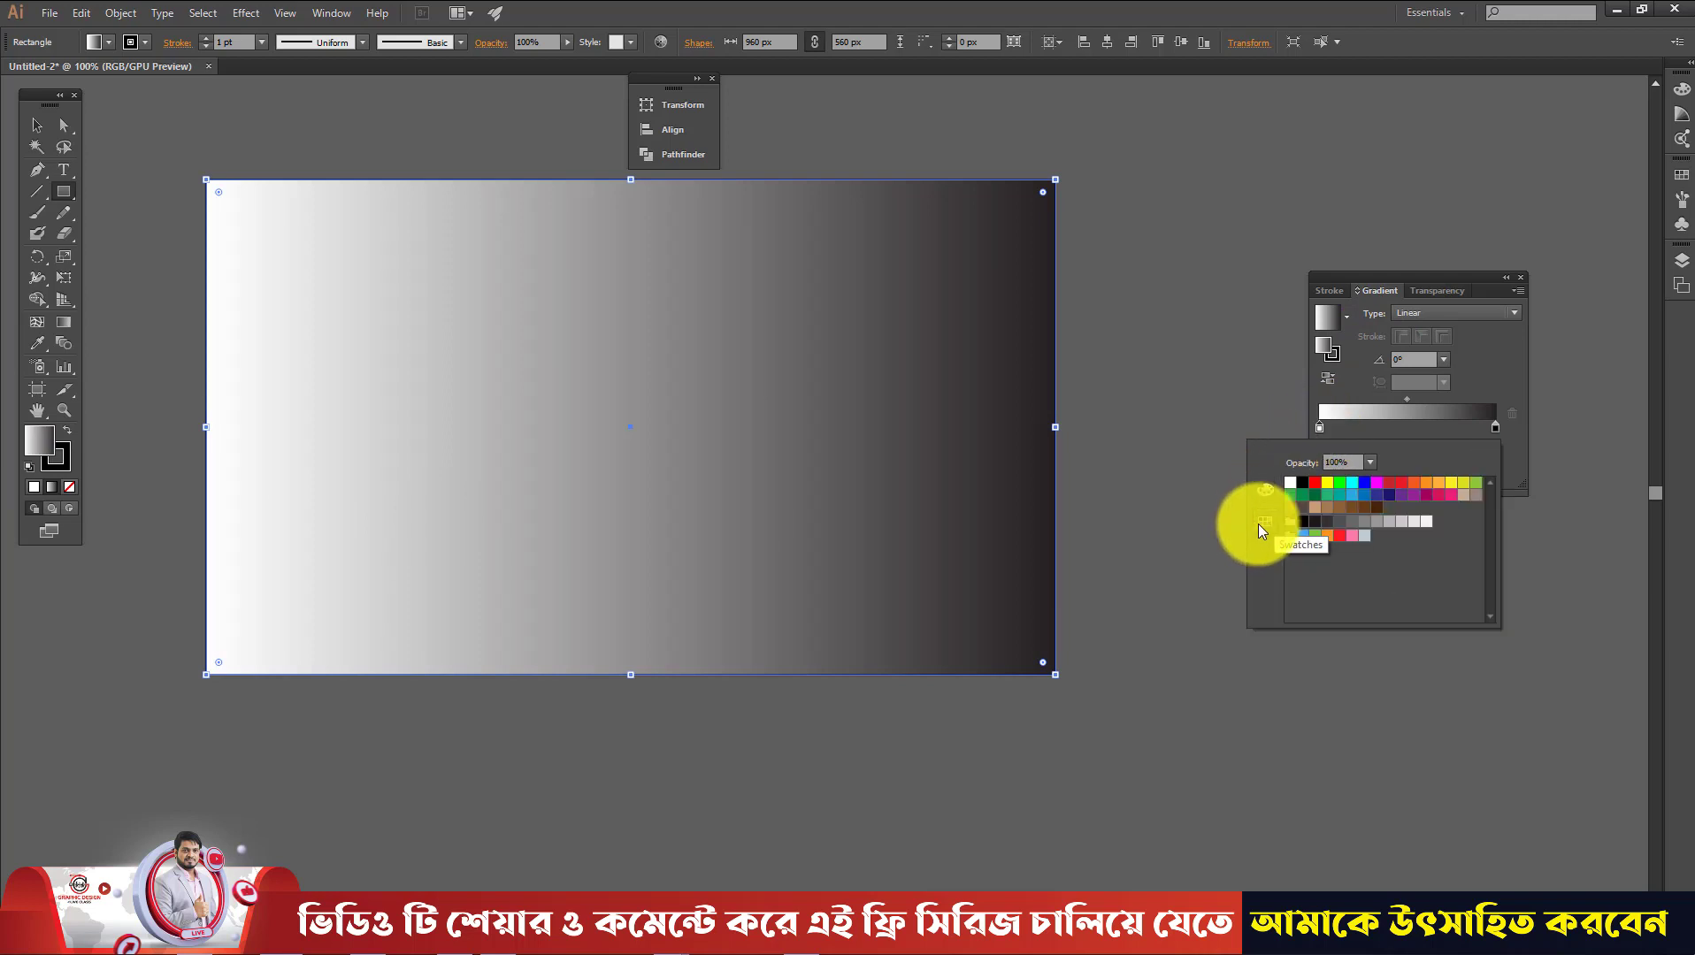
pyautogui.click(1390, 487)
pyautogui.click(1496, 428)
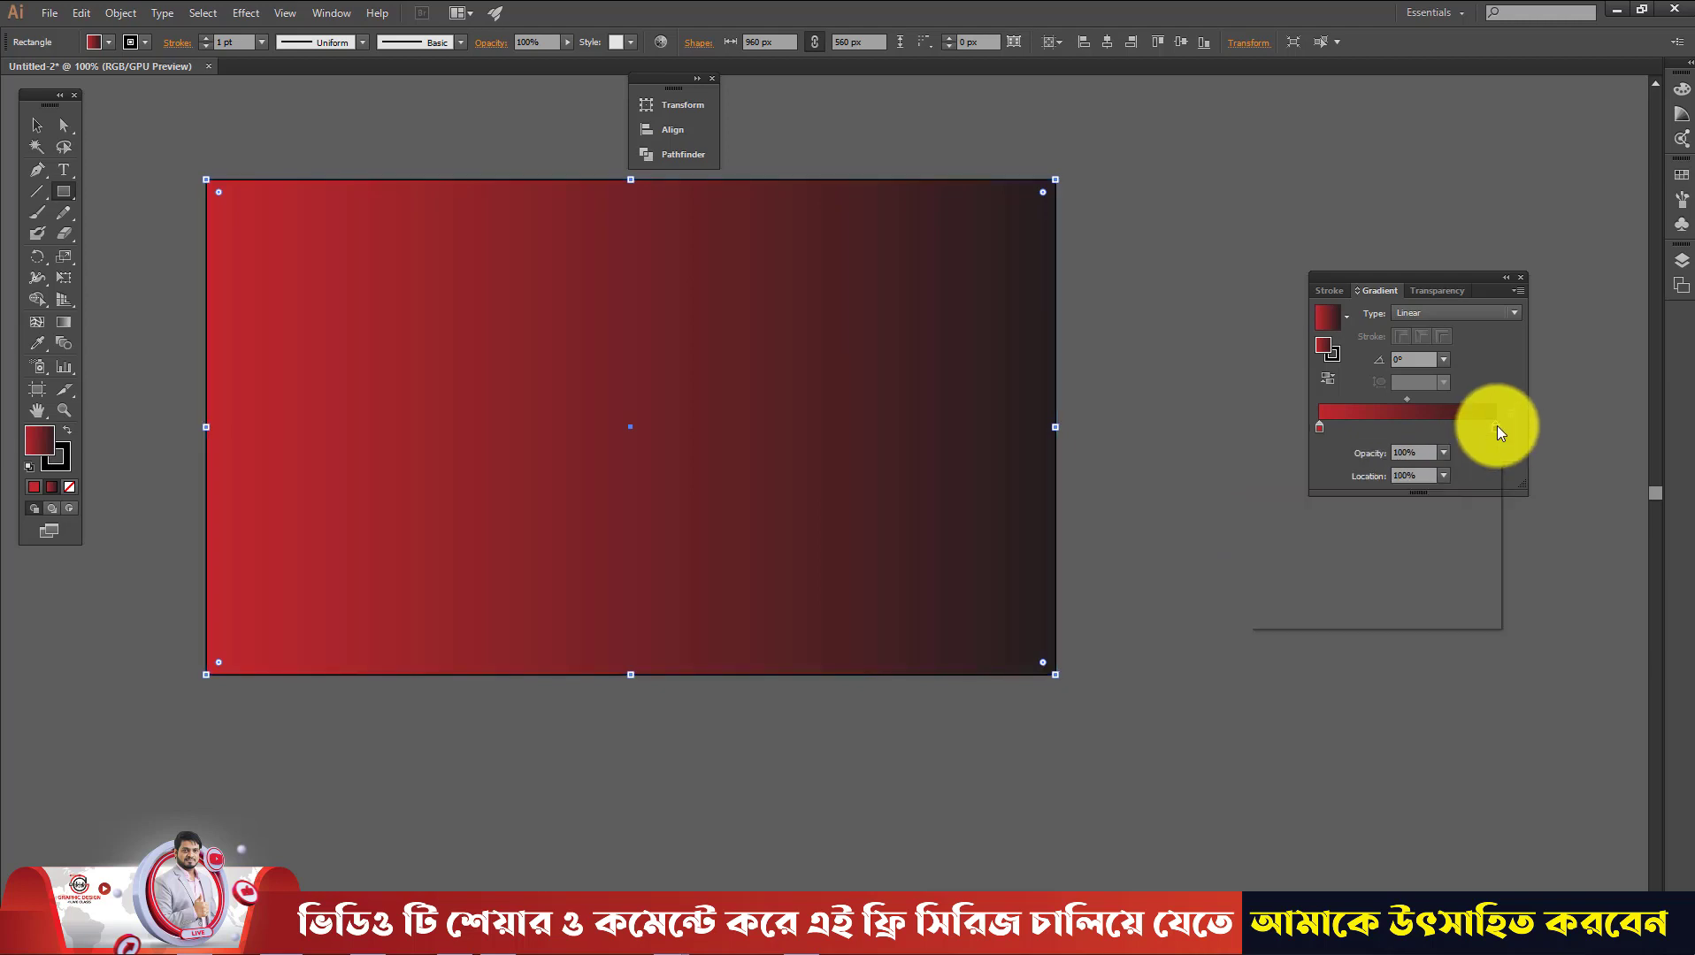
pyautogui.doubleClick(1495, 428)
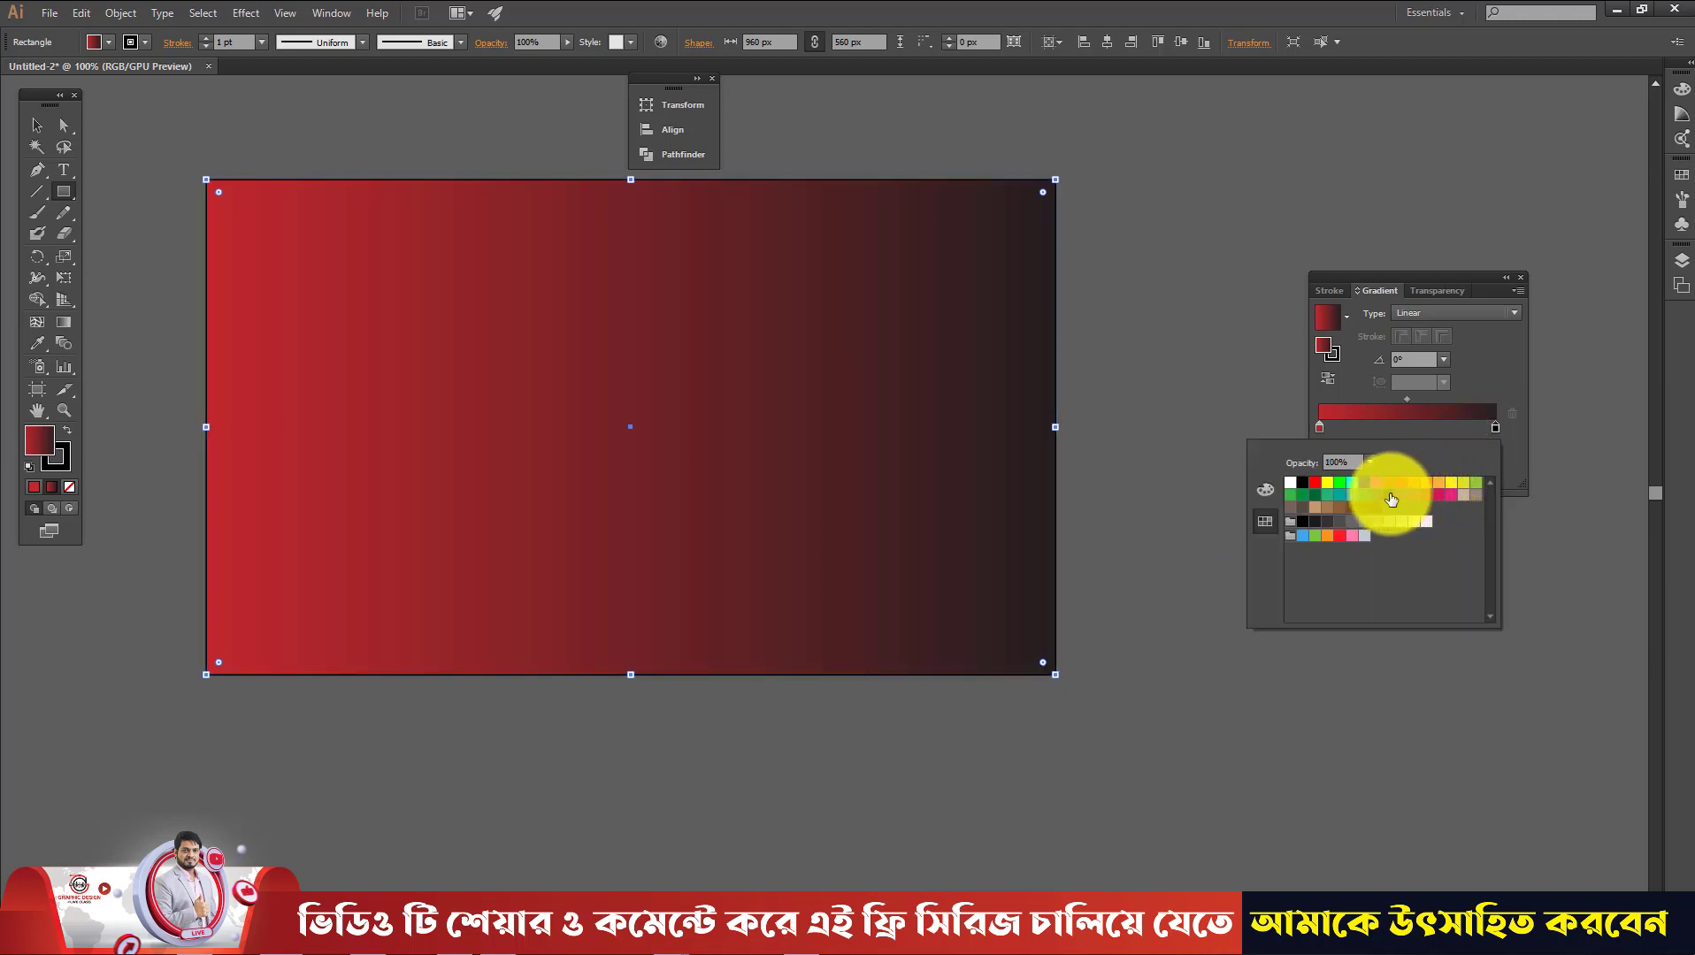
pyautogui.click(1450, 496)
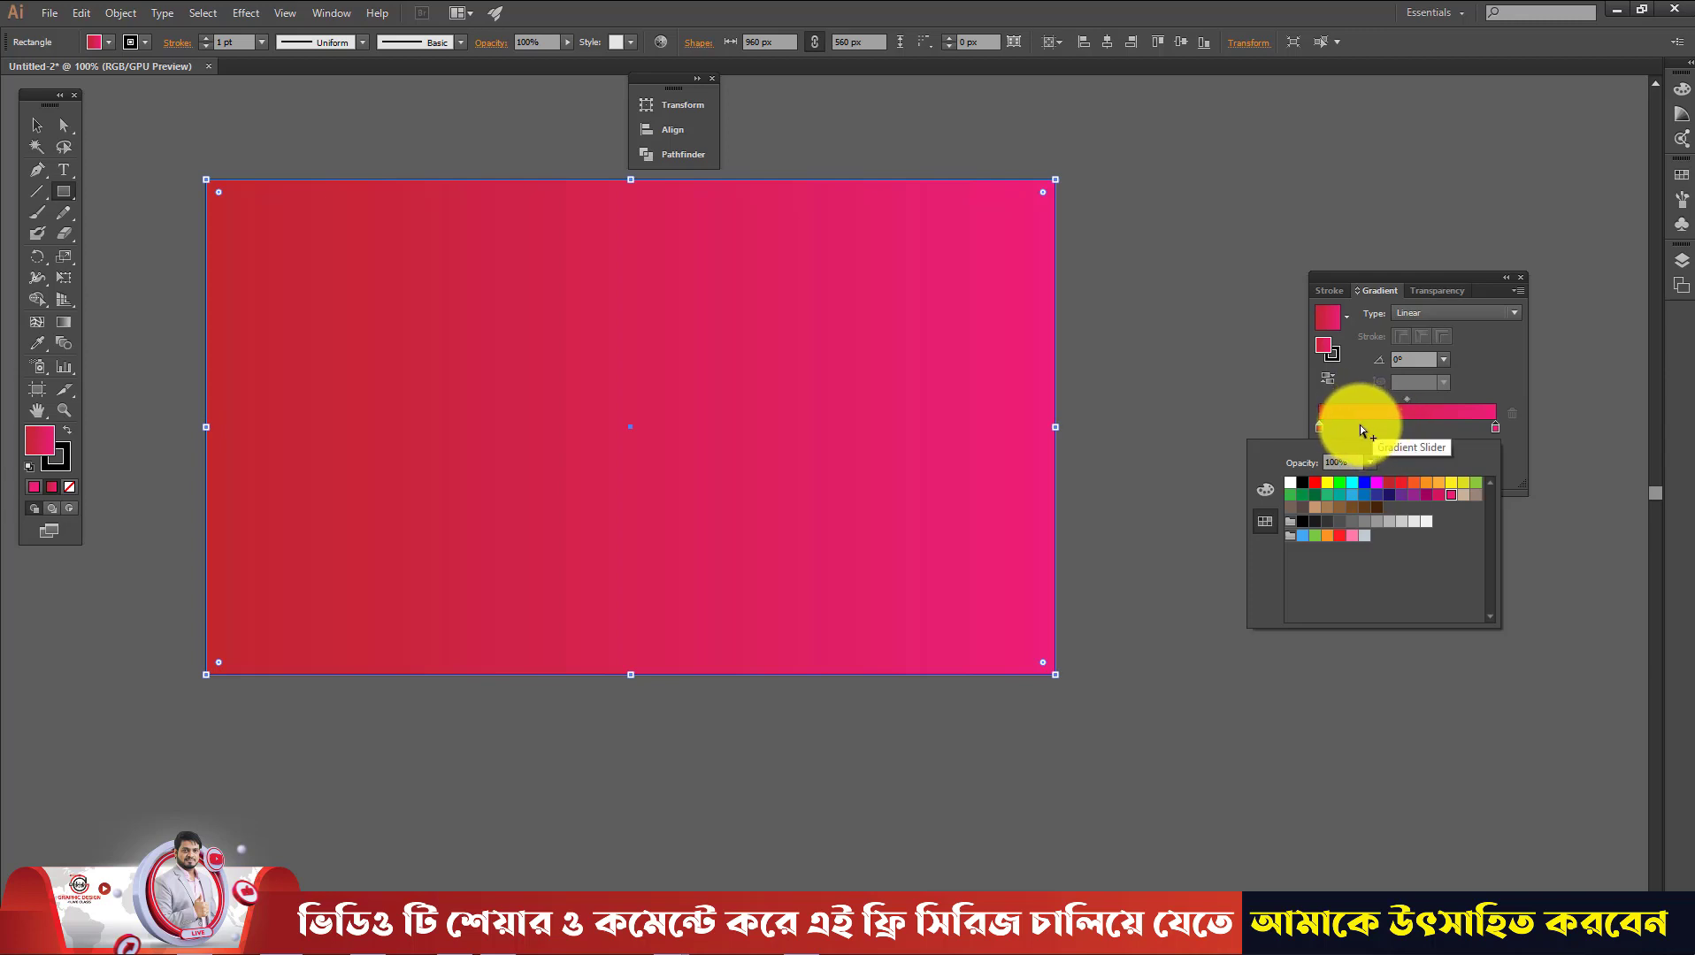
# Add two middle gradient stops coloured purple and deep magenta between red and pink
pyautogui.press('Escape')
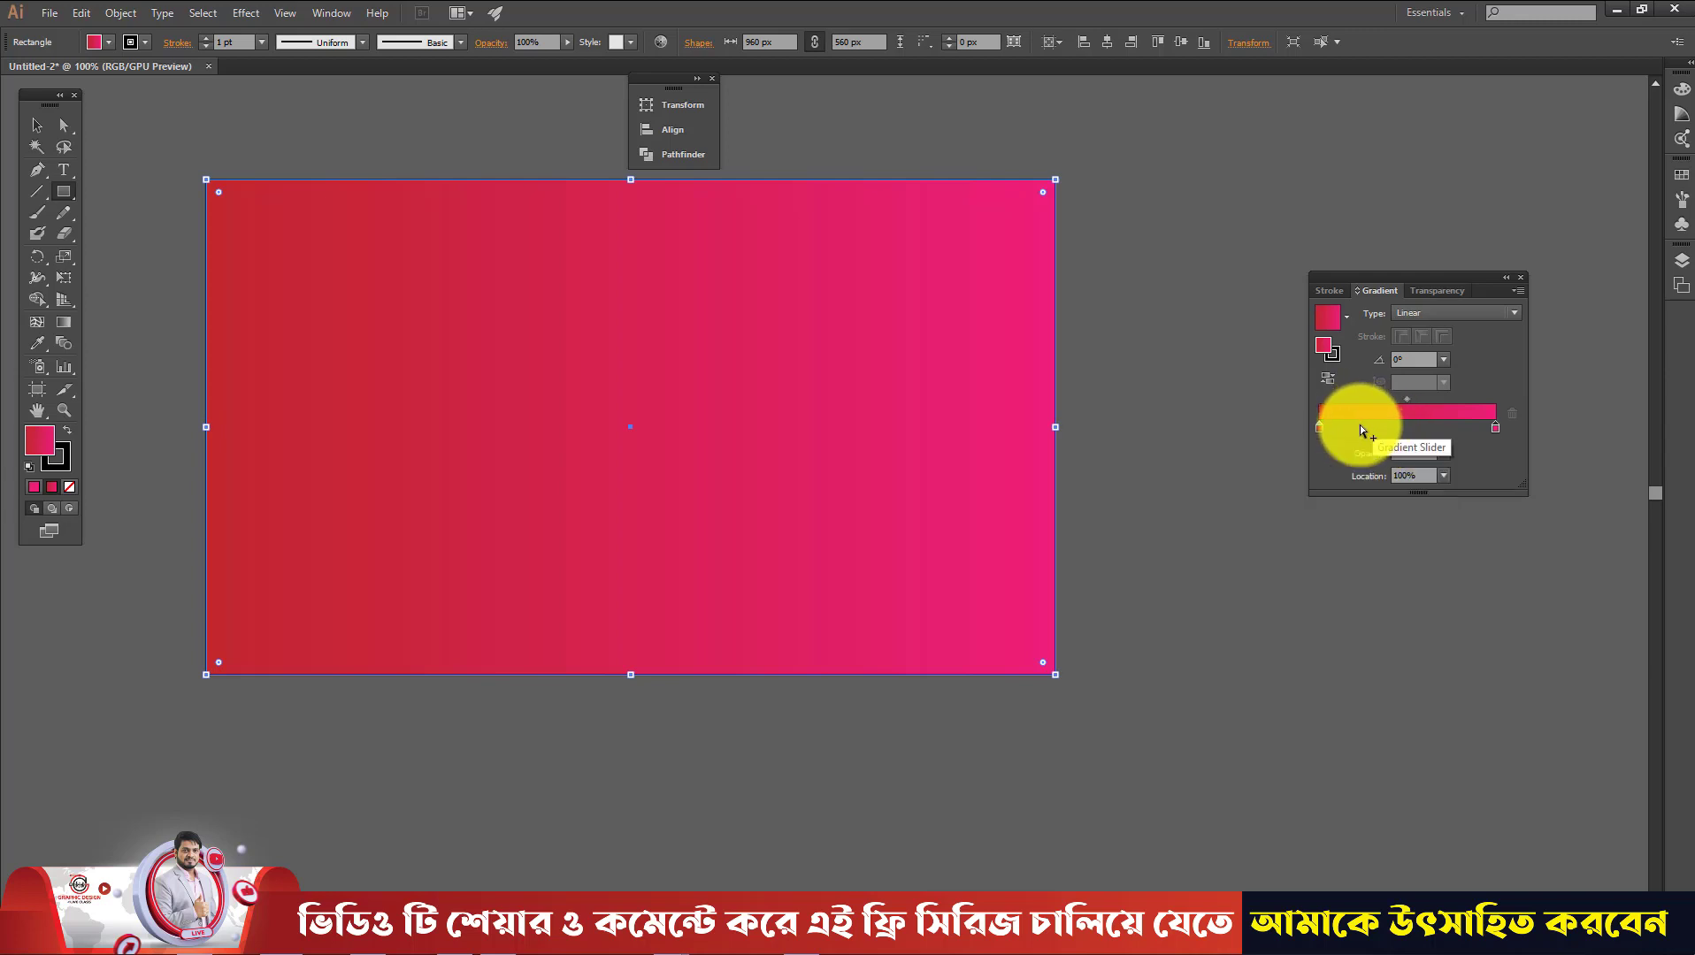
pyautogui.click(1360, 426)
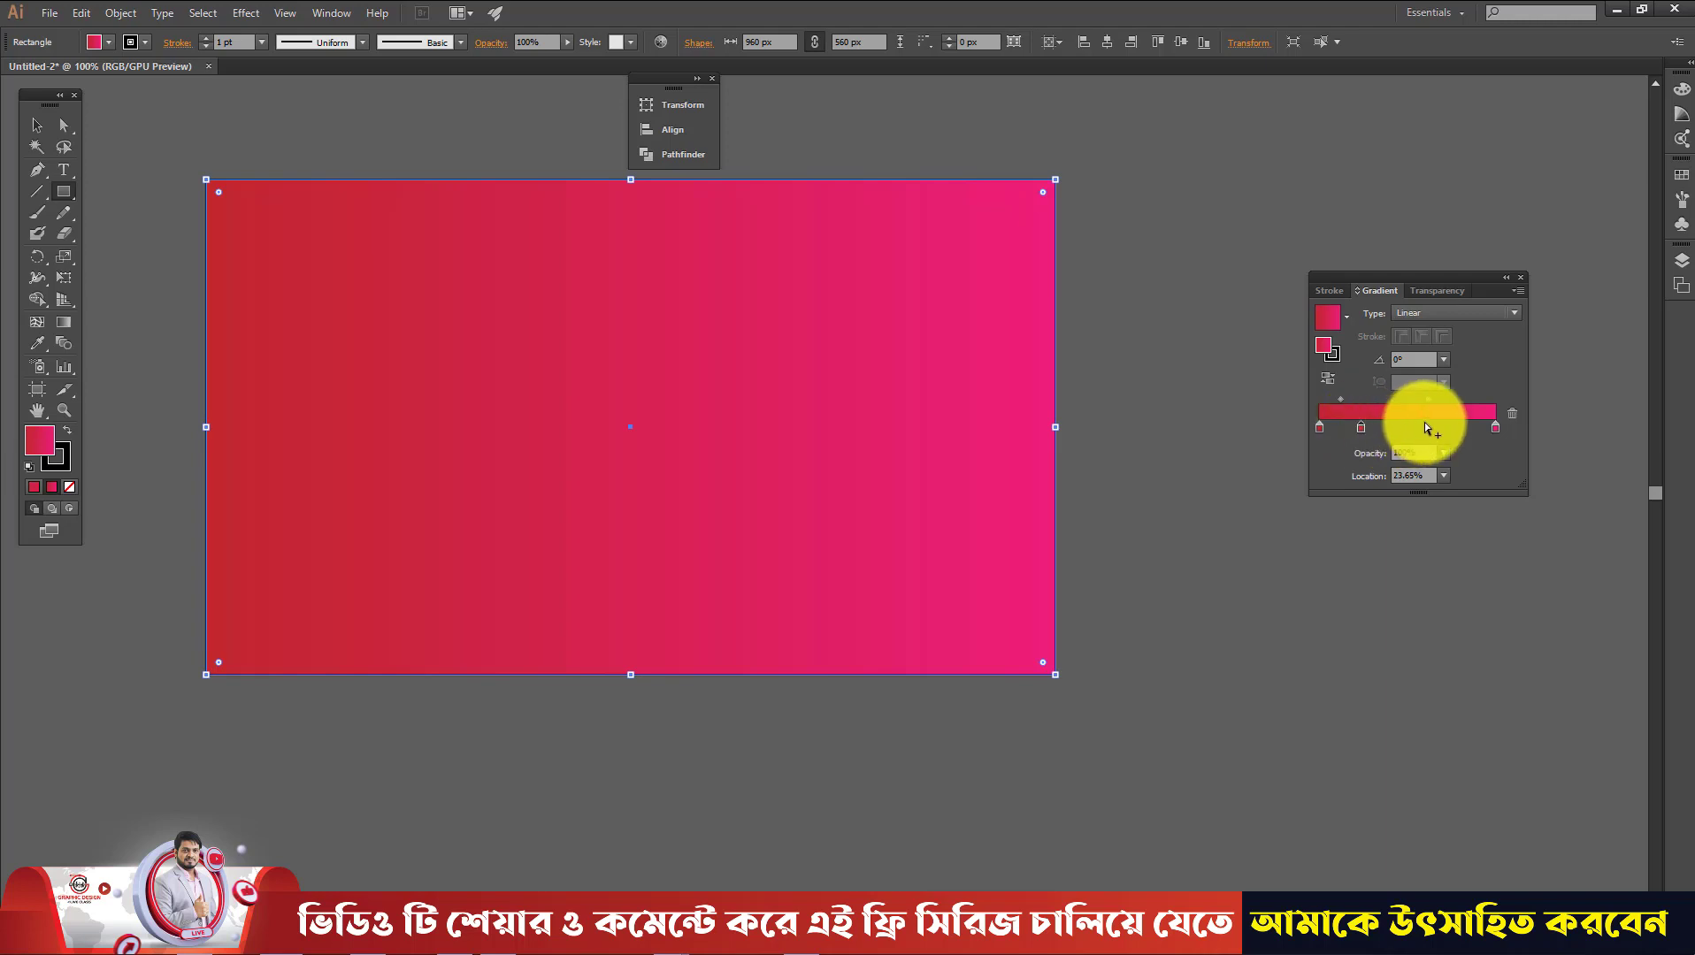
pyautogui.doubleClick(1369, 426)
pyautogui.click(1404, 495)
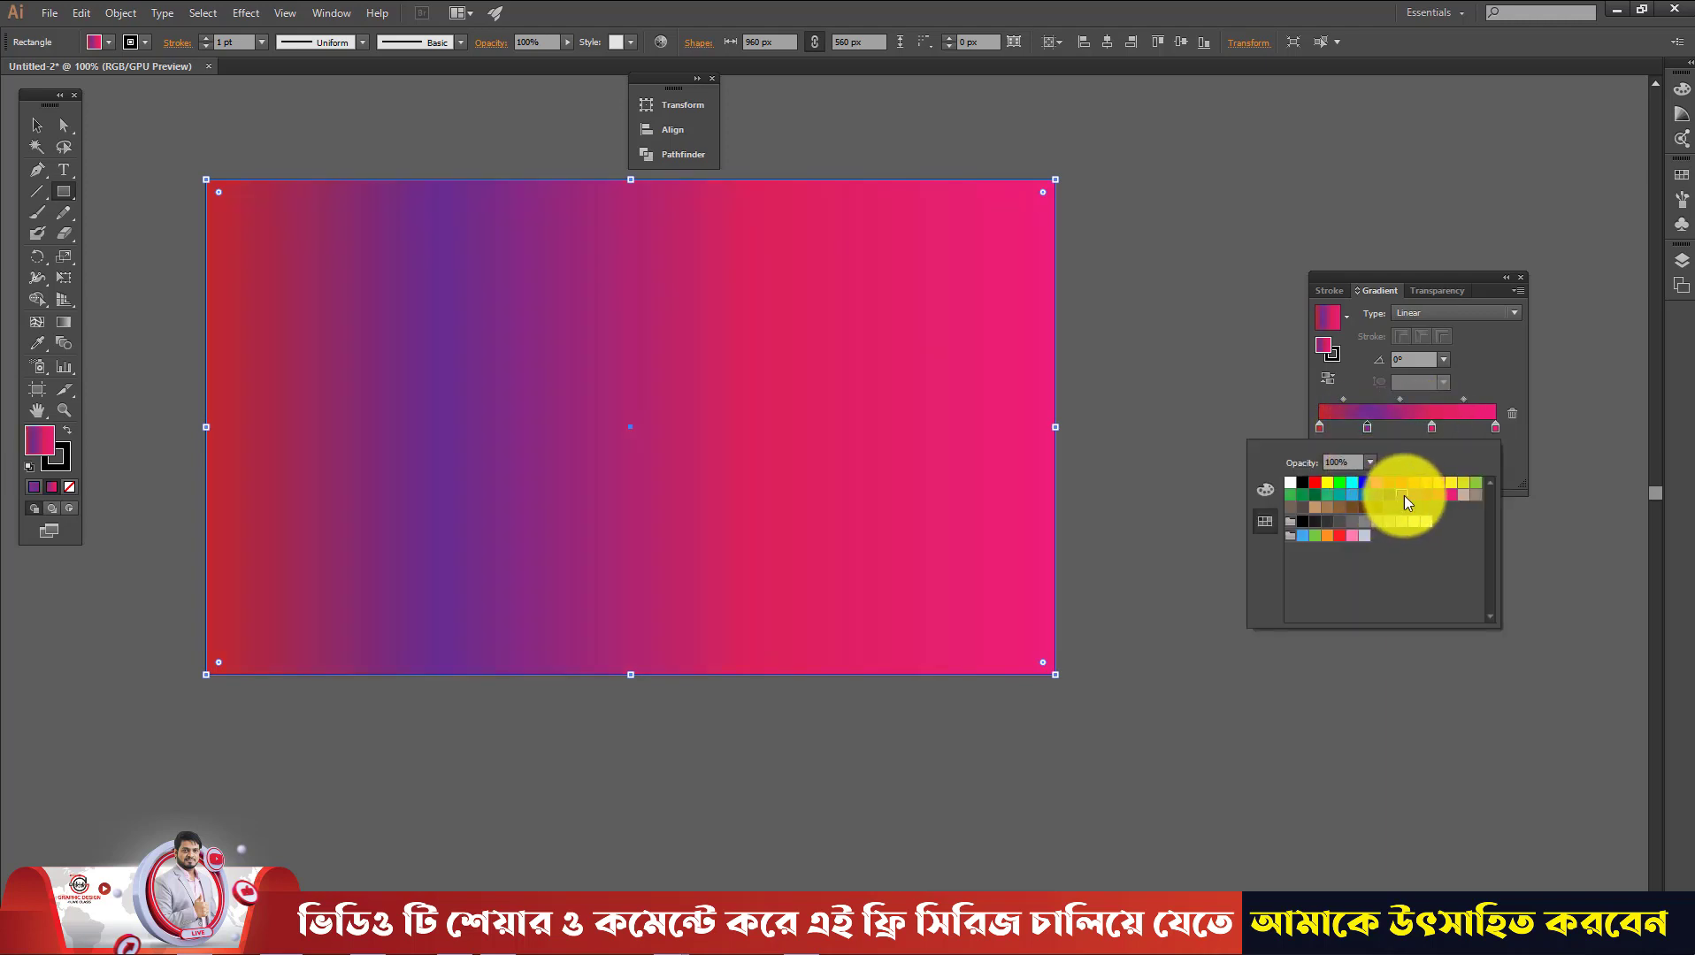
pyautogui.click(1430, 426)
pyautogui.doubleClick(1430, 426)
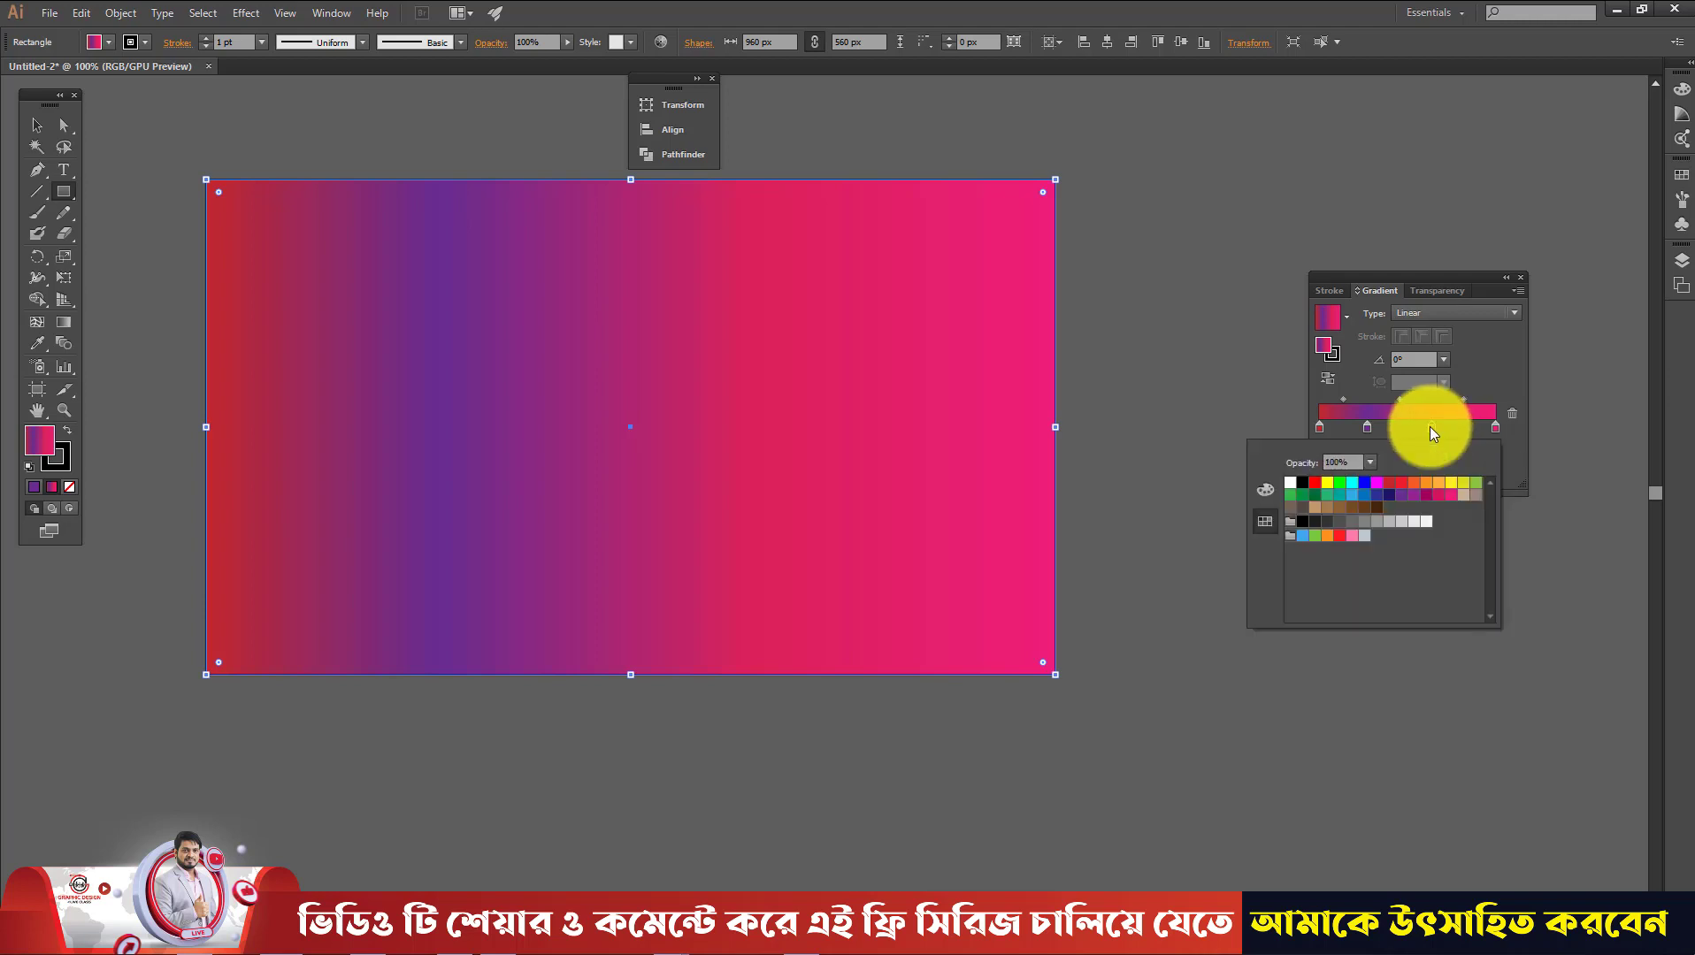
pyautogui.click(1413, 495)
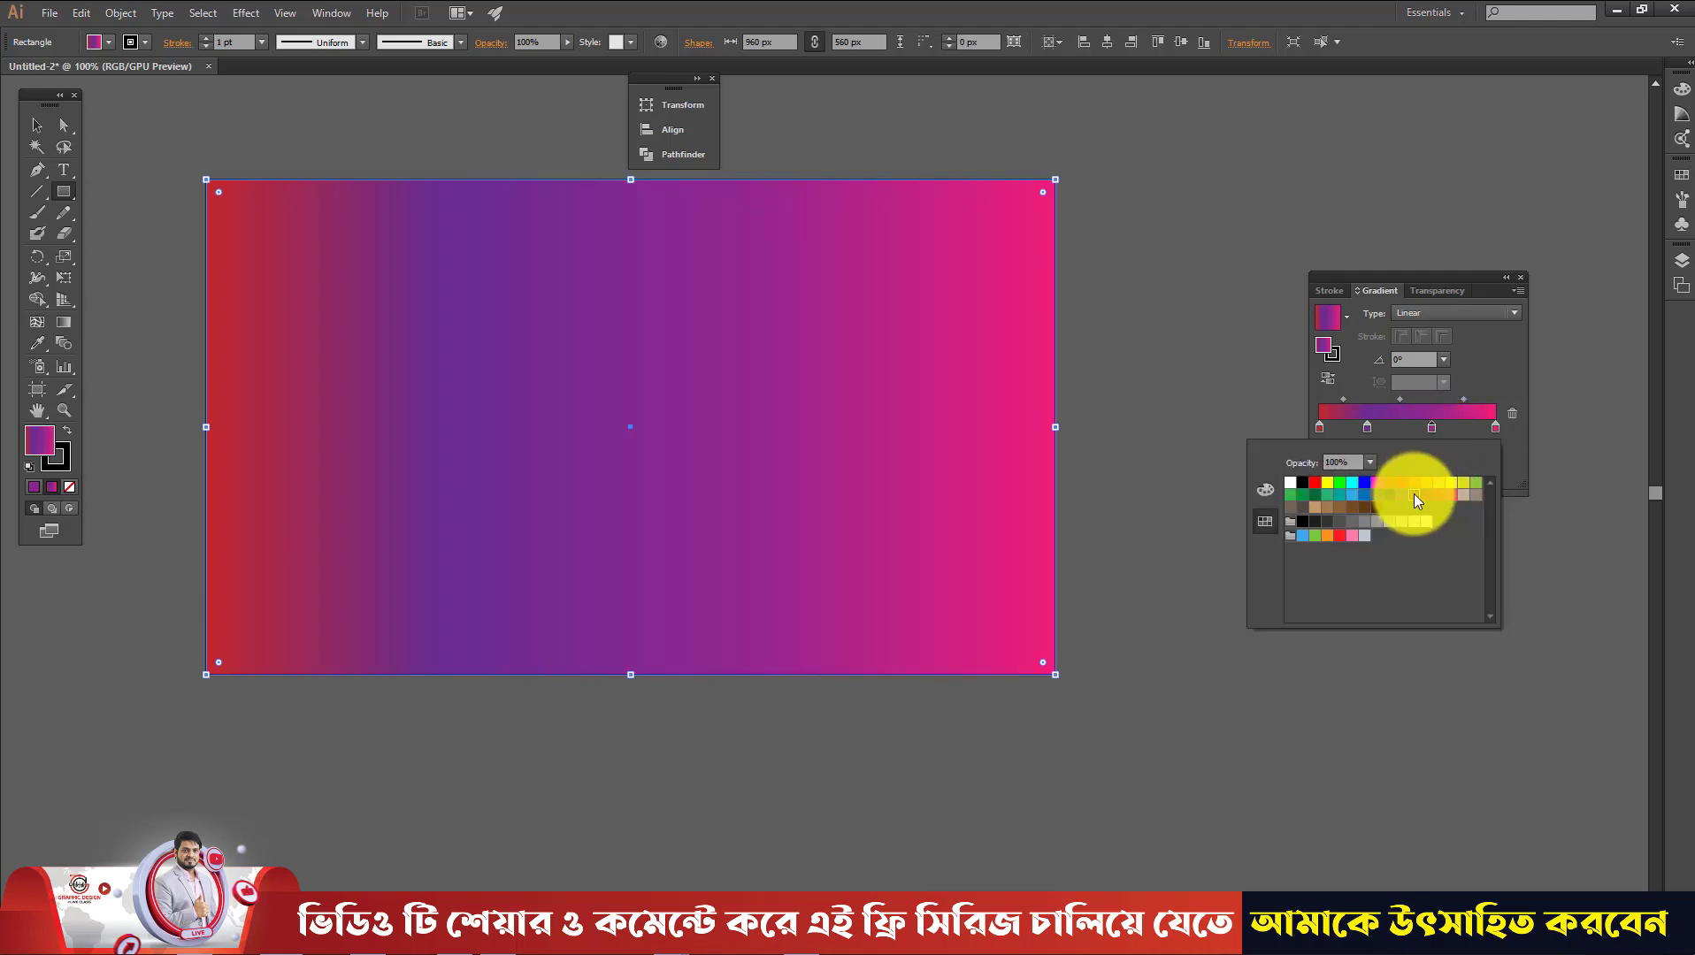
pyautogui.click(1426, 495)
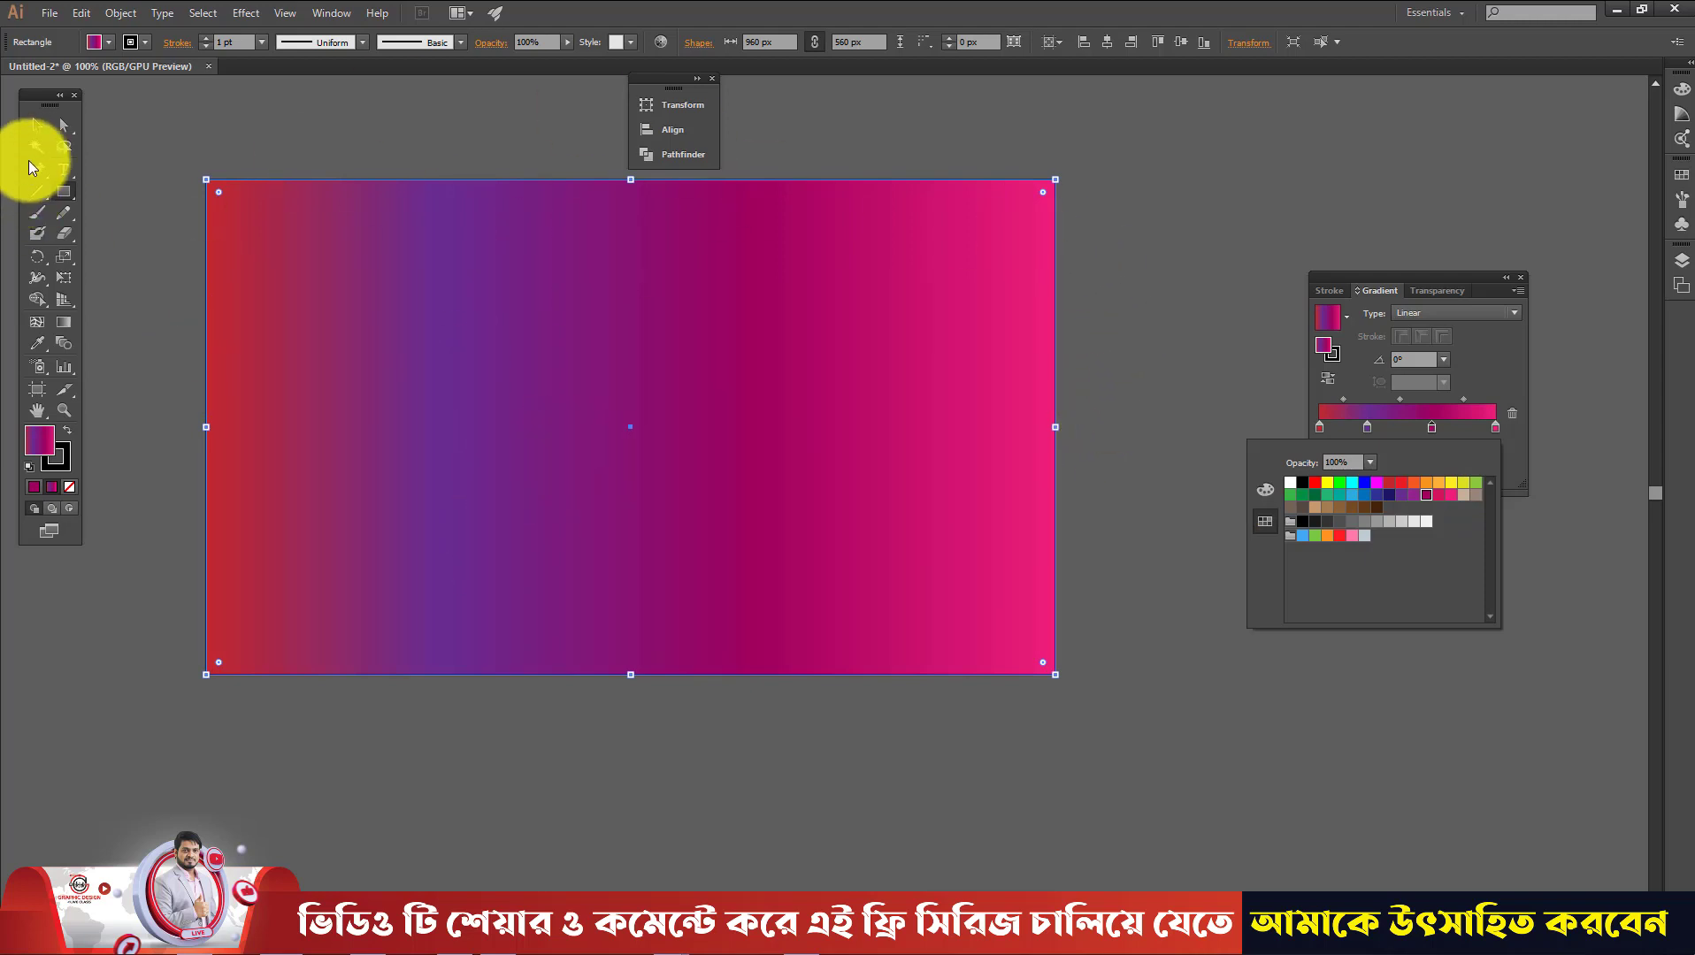
pyautogui.click(36, 133)
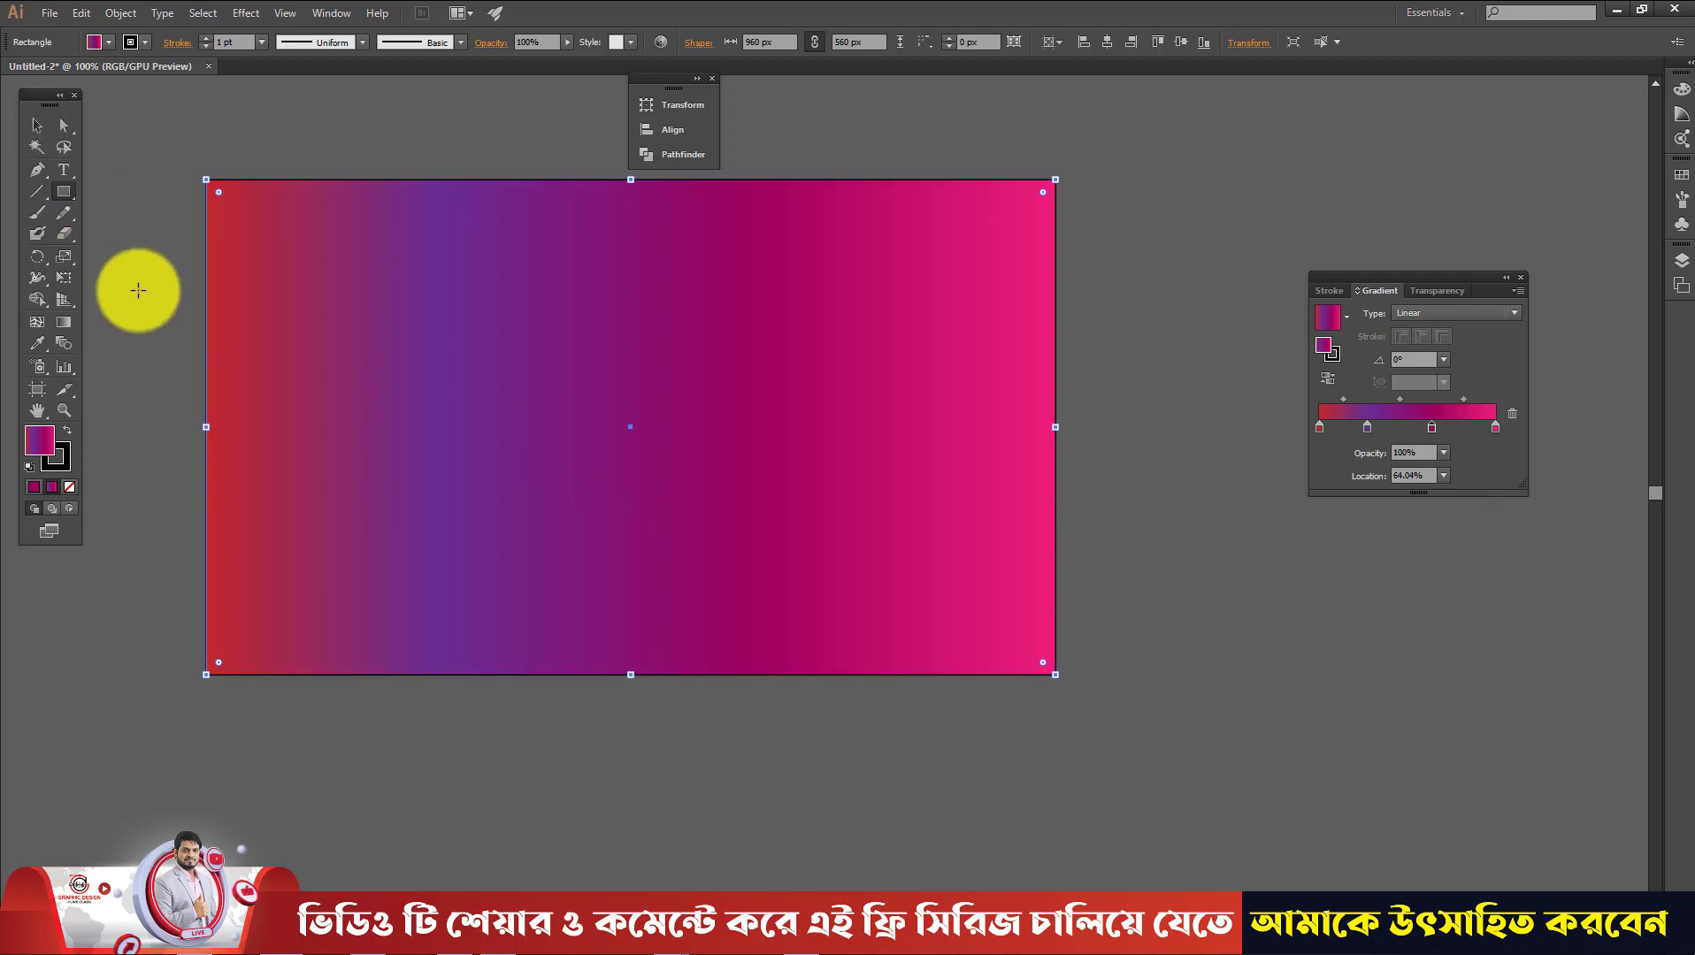
# Angle the gradient to −140.4°, red at top-right fading to pink at bottom-left
pyautogui.click(67, 322)
pyautogui.moveTo(467, 183); pyautogui.dragTo(508, 709)
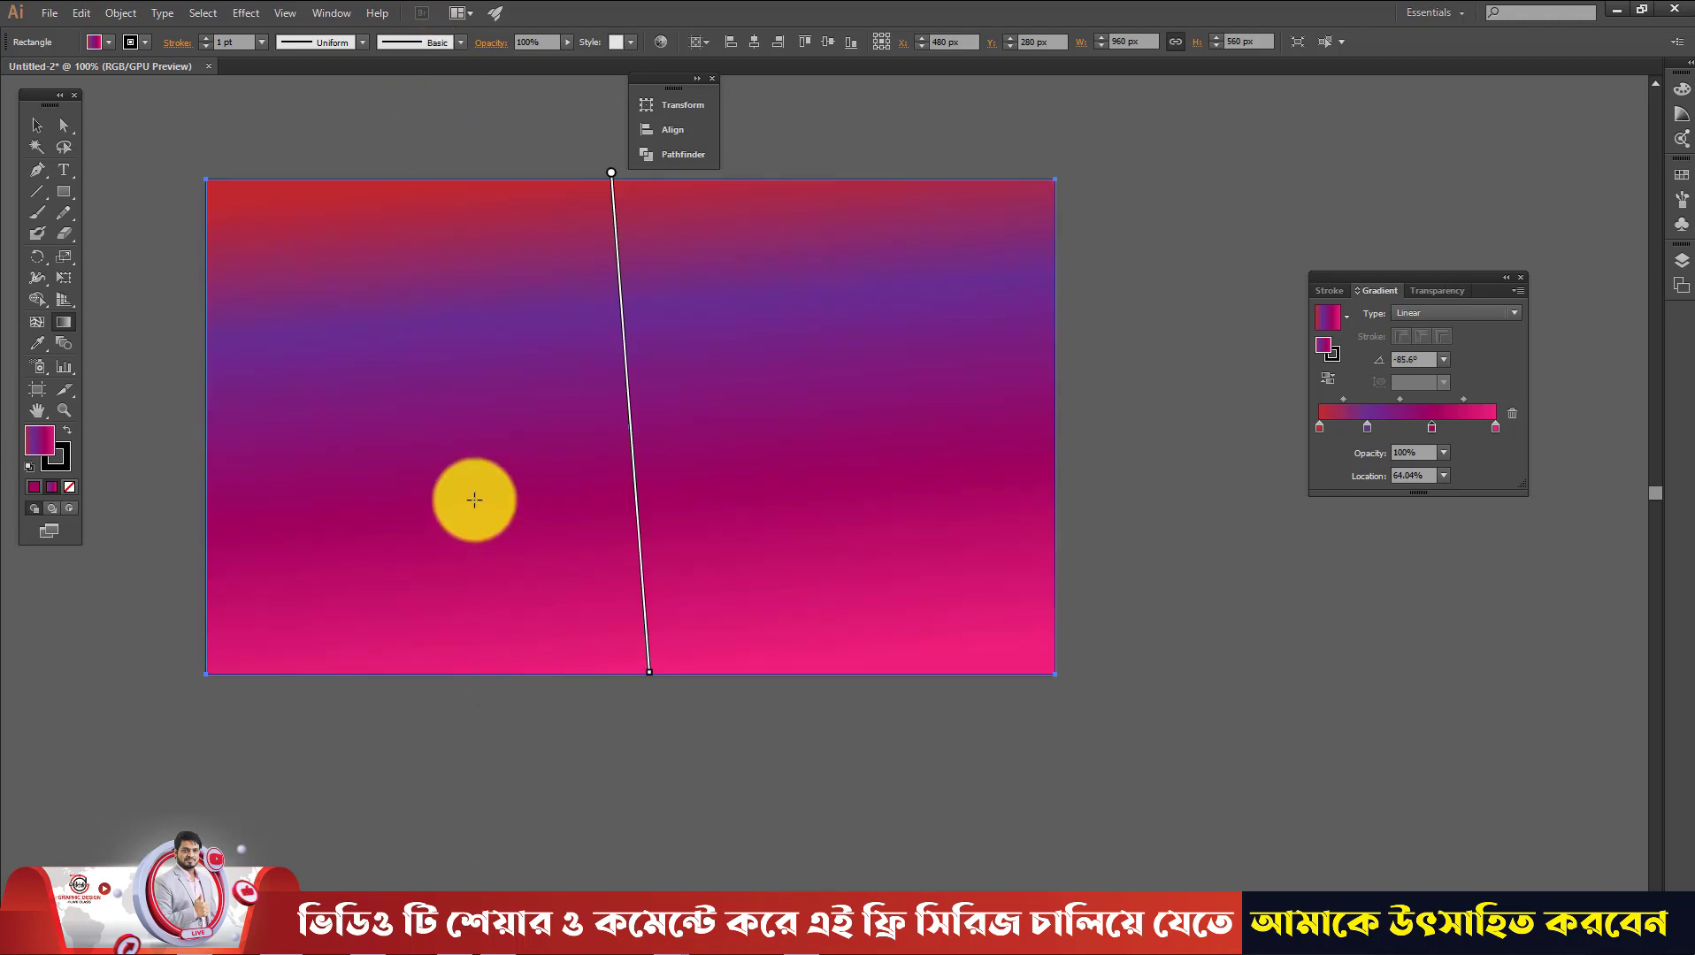
pyautogui.moveTo(1058, 678); pyautogui.dragTo(185, 166)
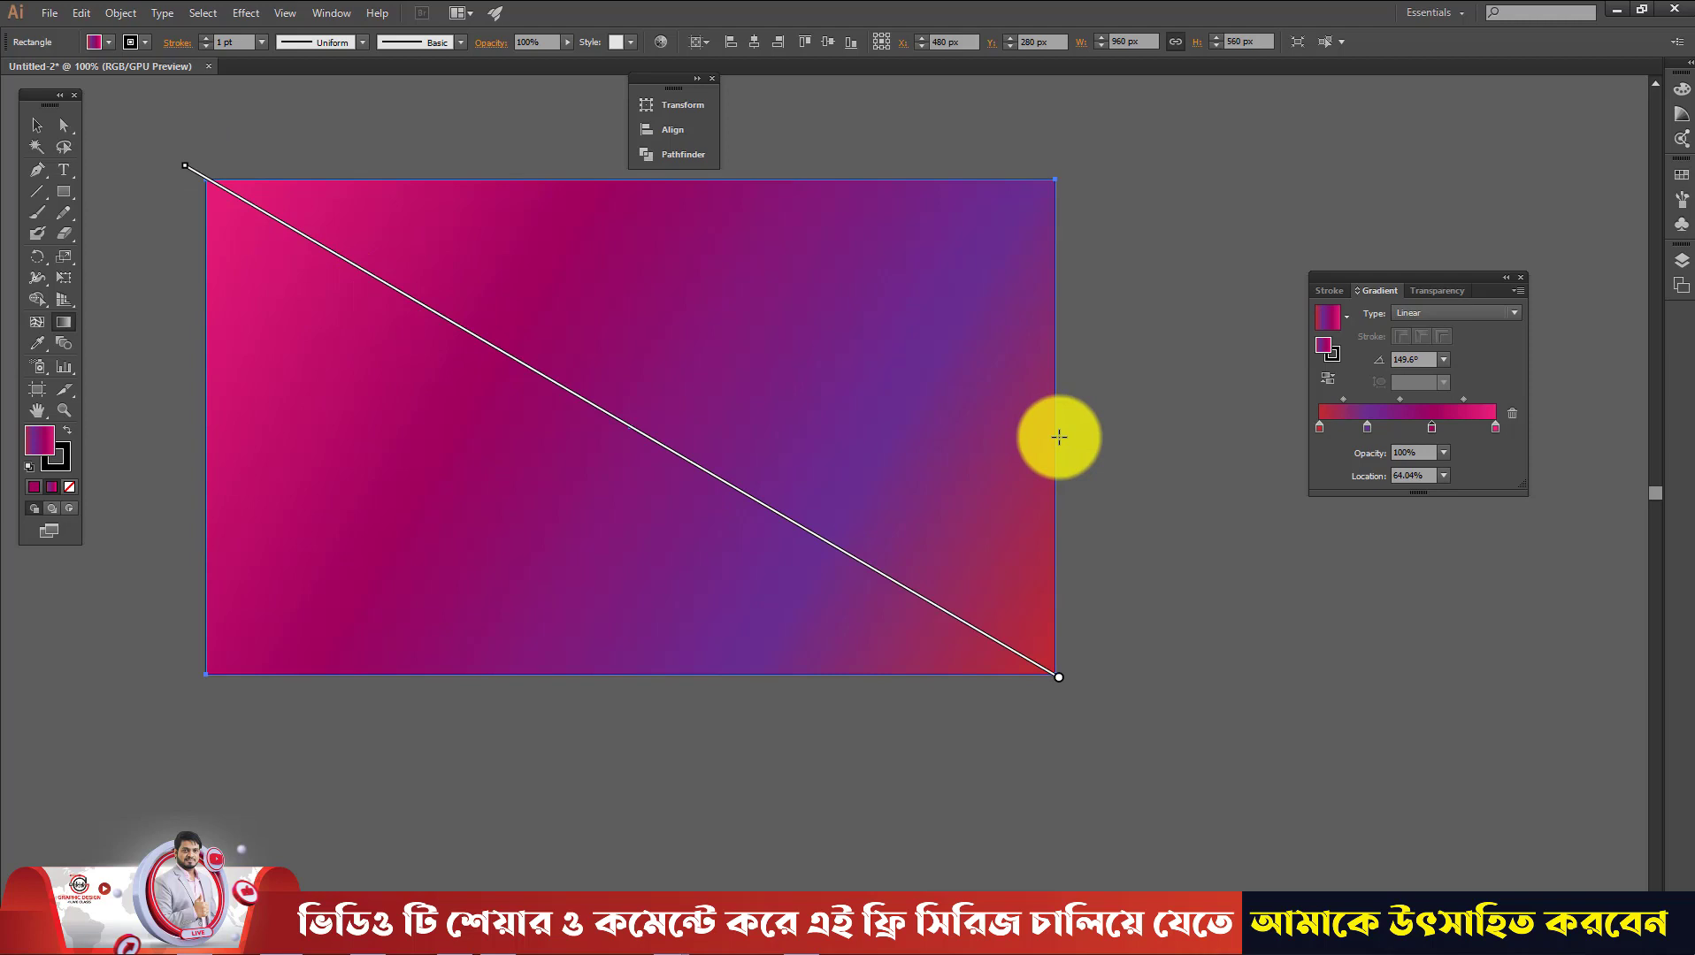
pyautogui.moveTo(1057, 441); pyautogui.dragTo(172, 410)
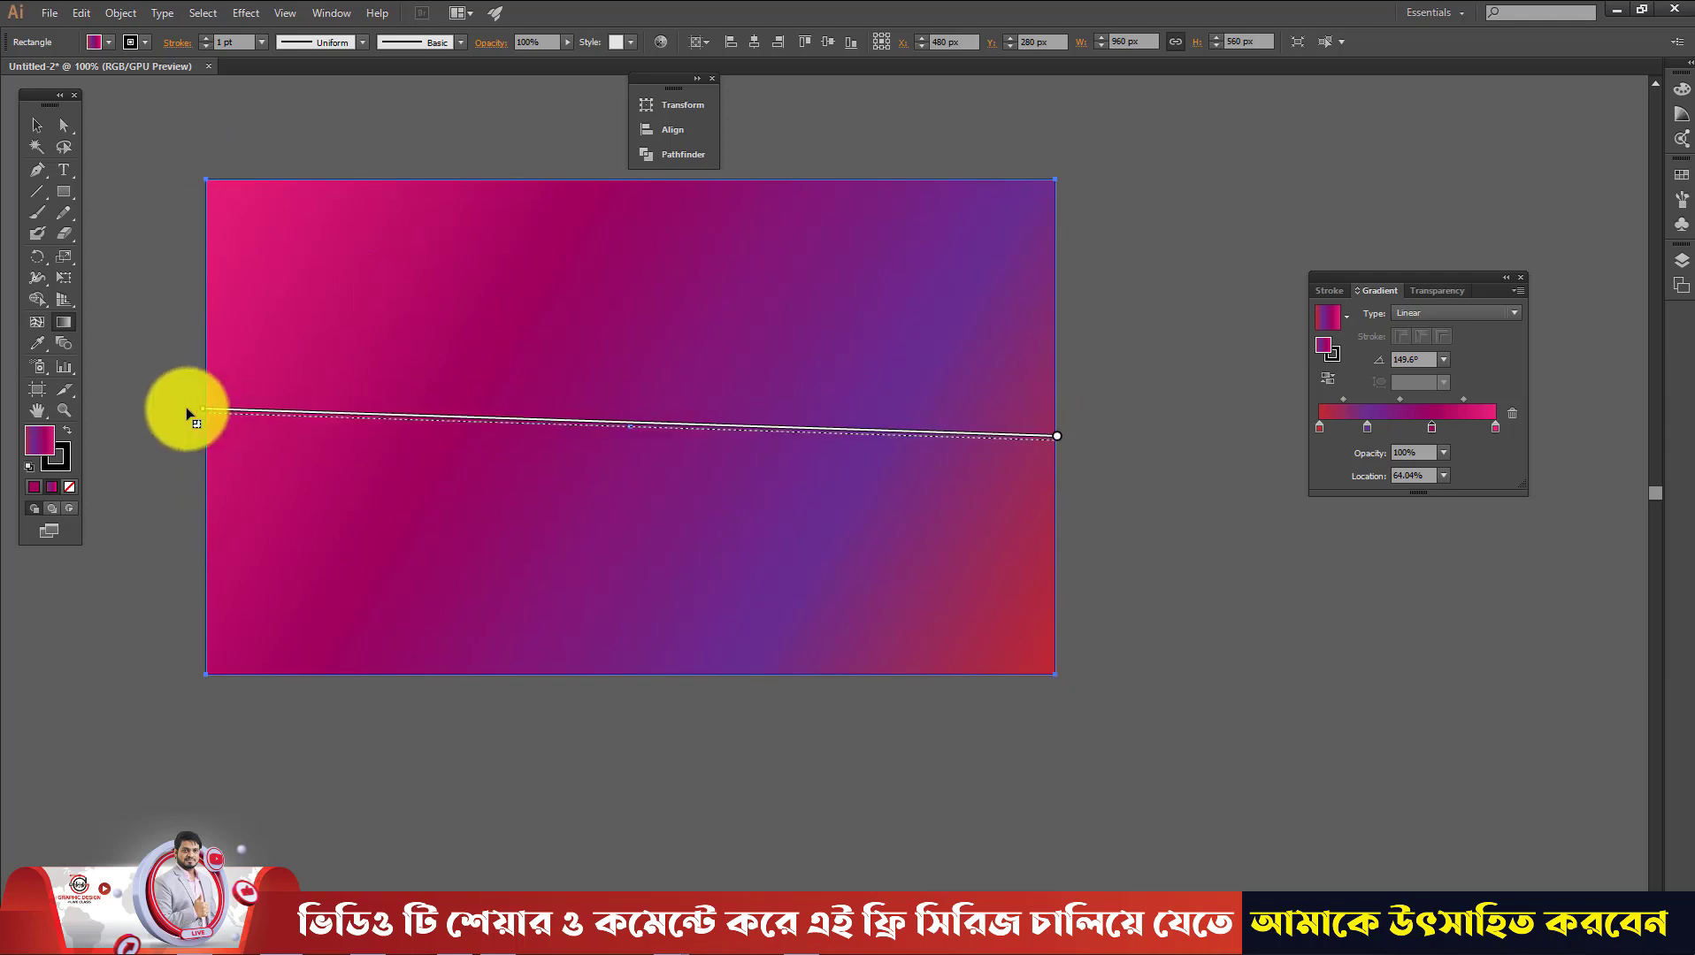
pyautogui.moveTo(654, 661); pyautogui.dragTo(603, 162)
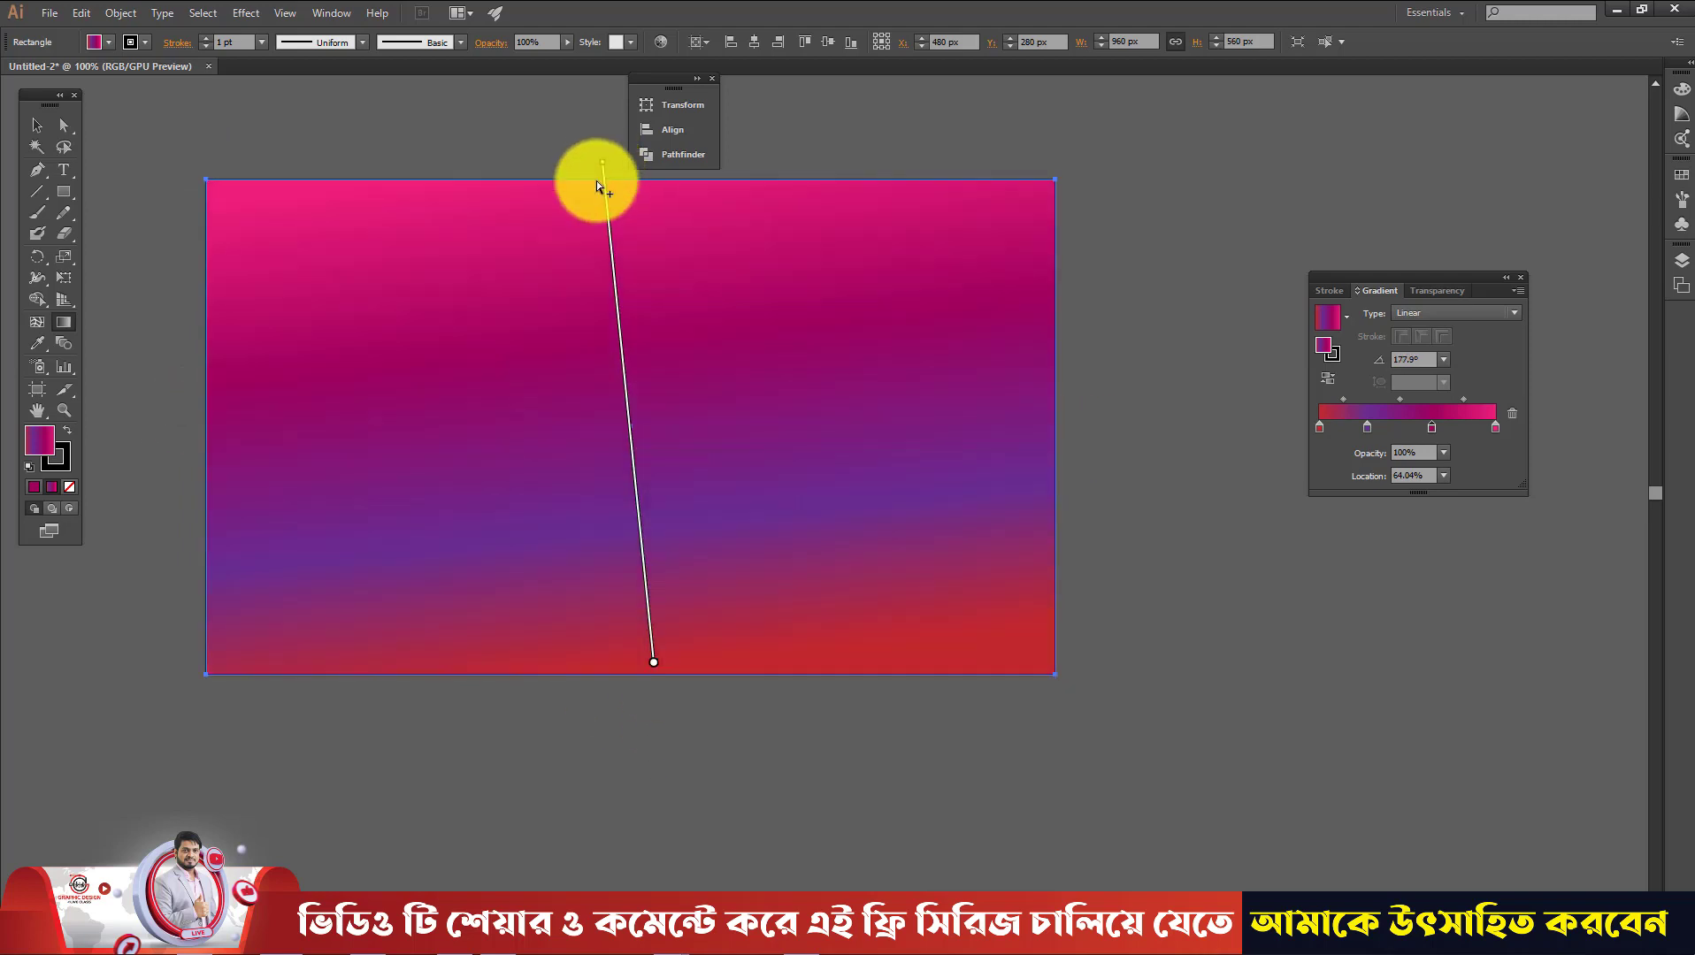
pyautogui.moveTo(734, 193); pyautogui.dragTo(651, 687)
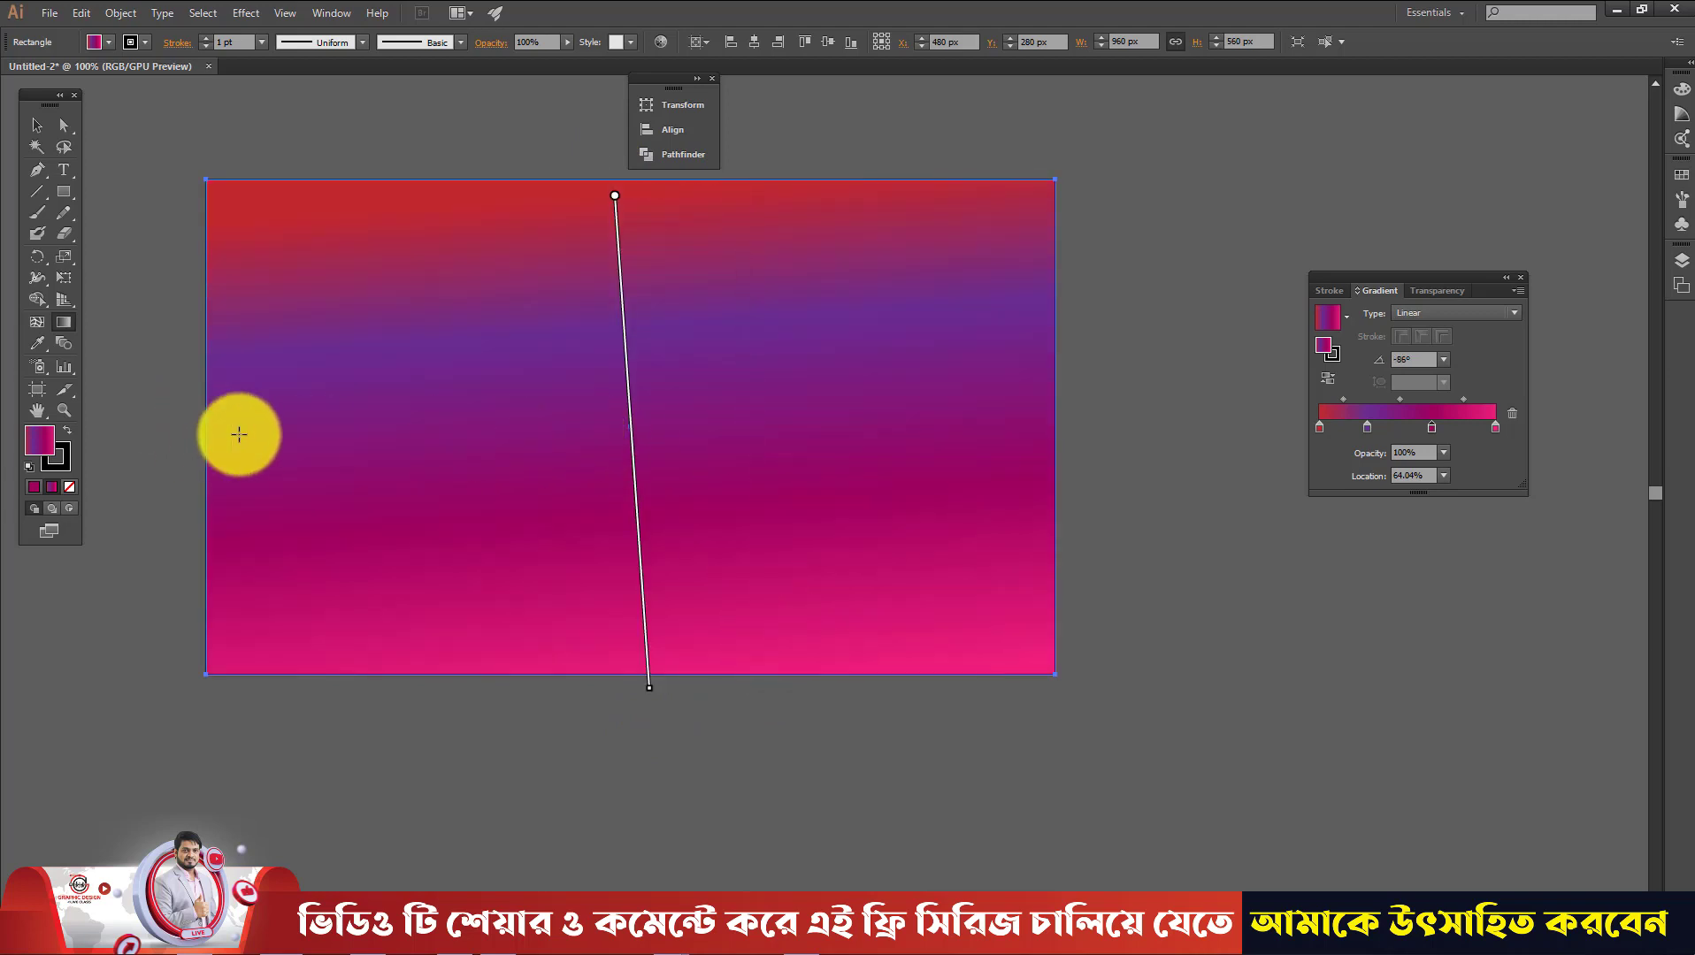
pyautogui.moveTo(304, 458); pyautogui.dragTo(681, 342)
pyautogui.moveTo(912, 337); pyautogui.dragTo(364, 628)
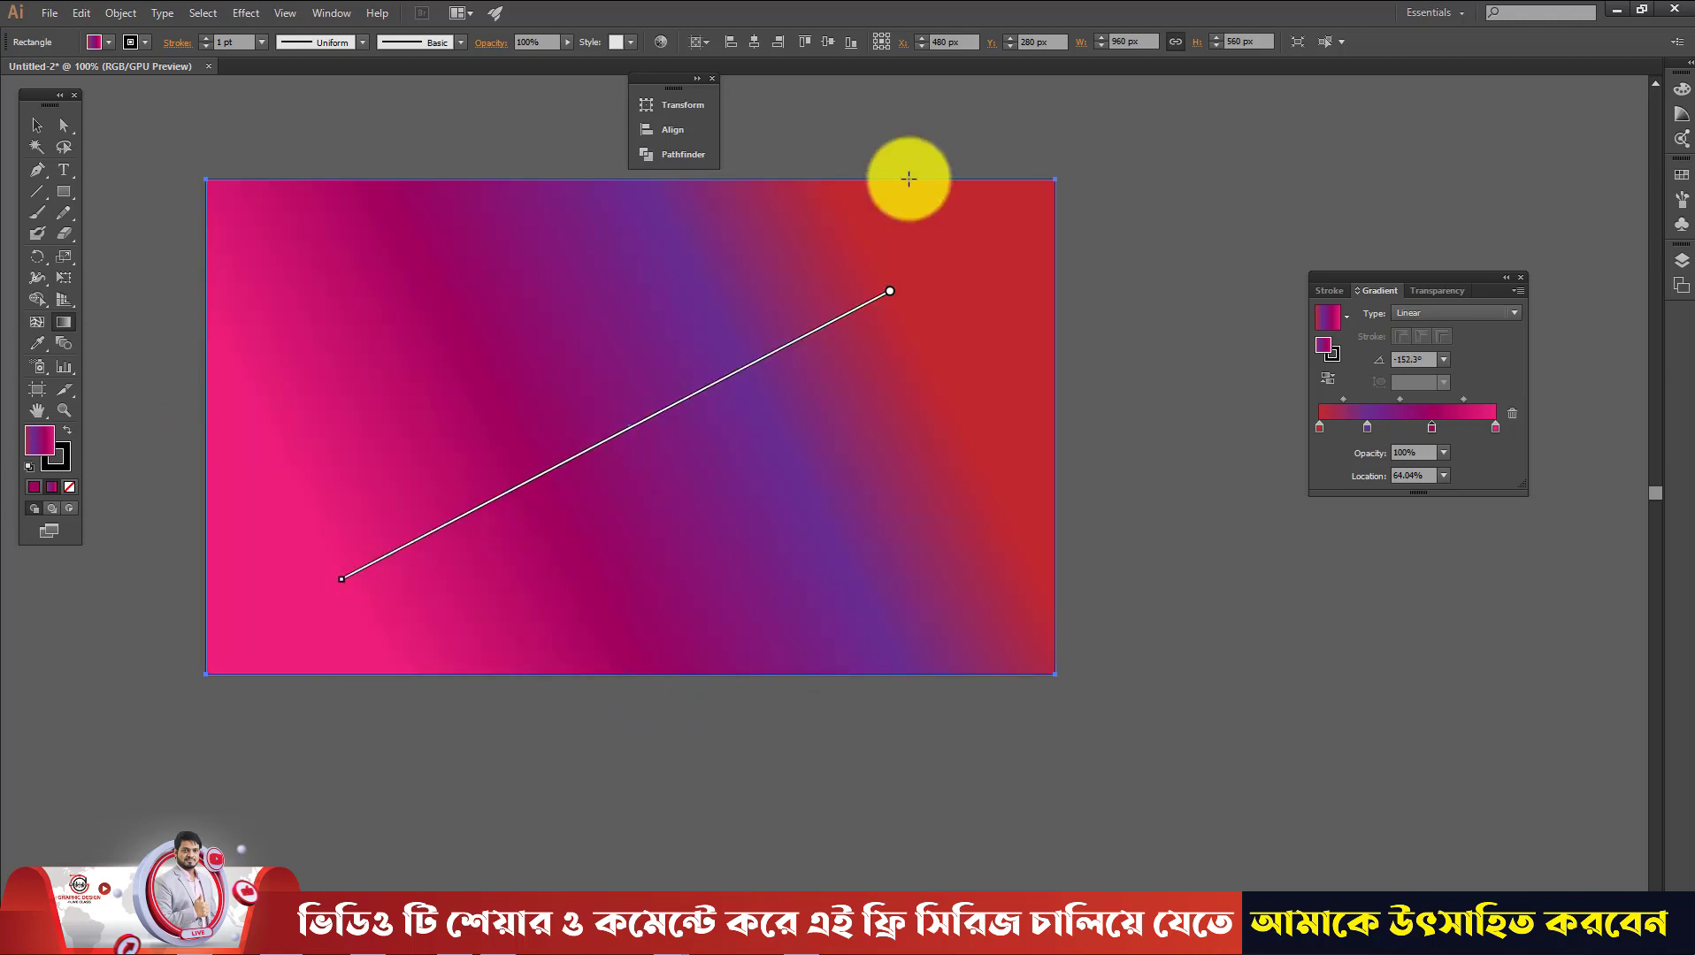
pyautogui.moveTo(909, 145); pyautogui.dragTo(199, 734)
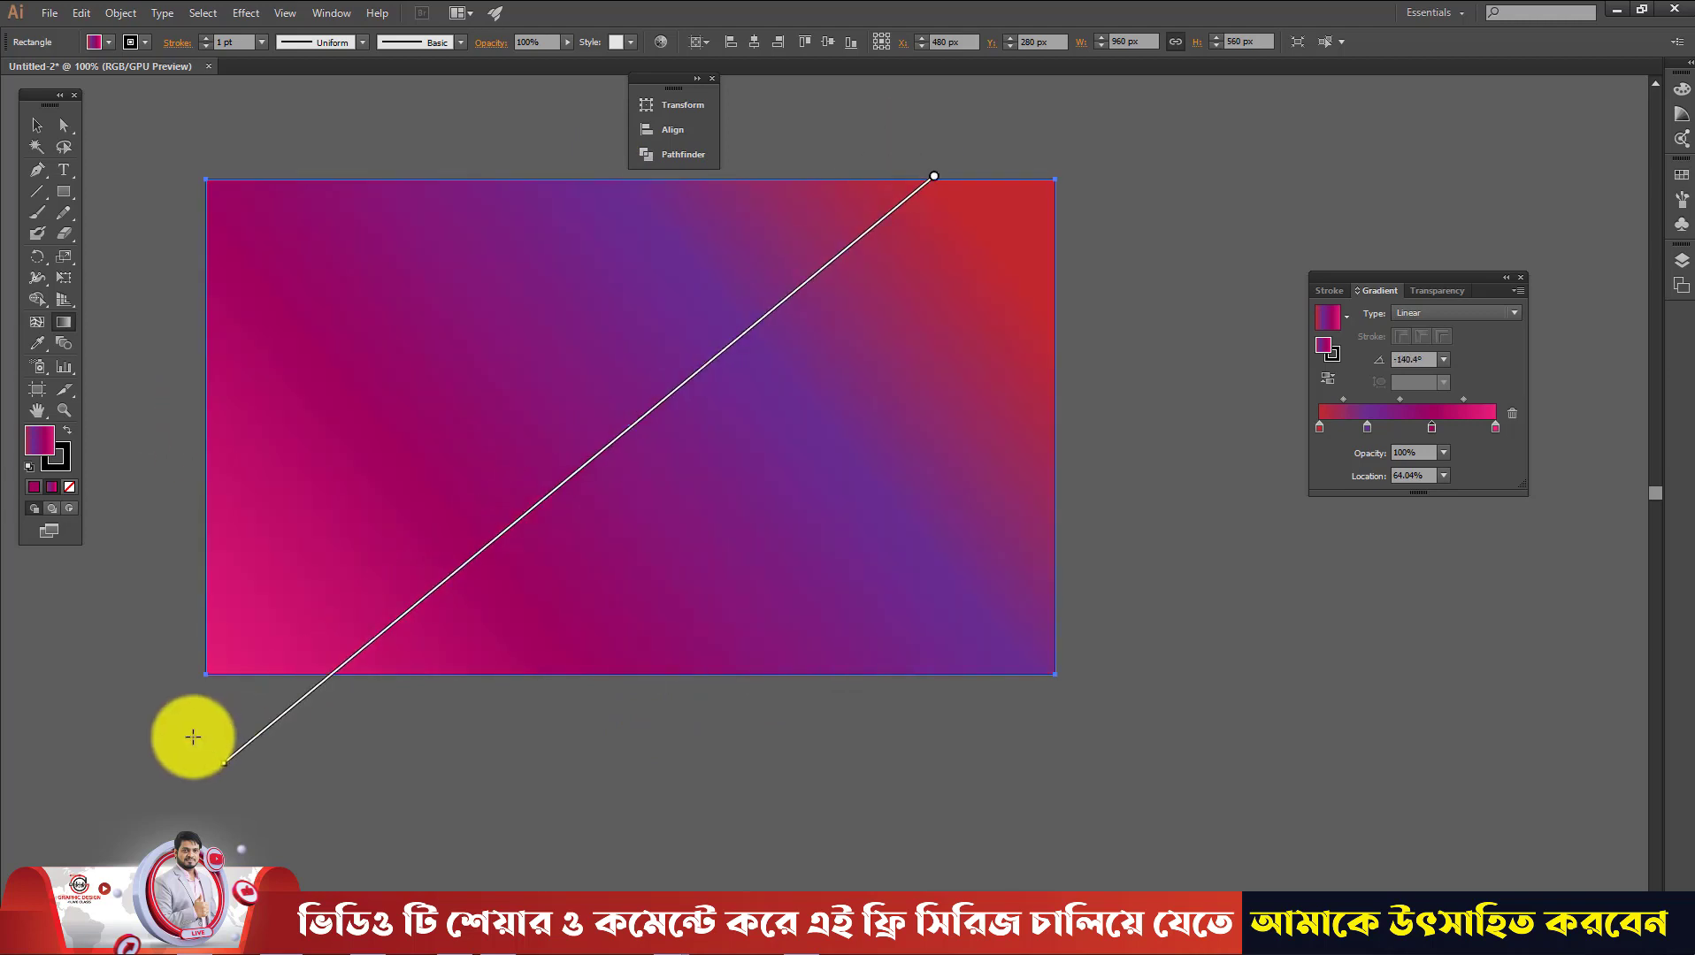
pyautogui.click(36, 122)
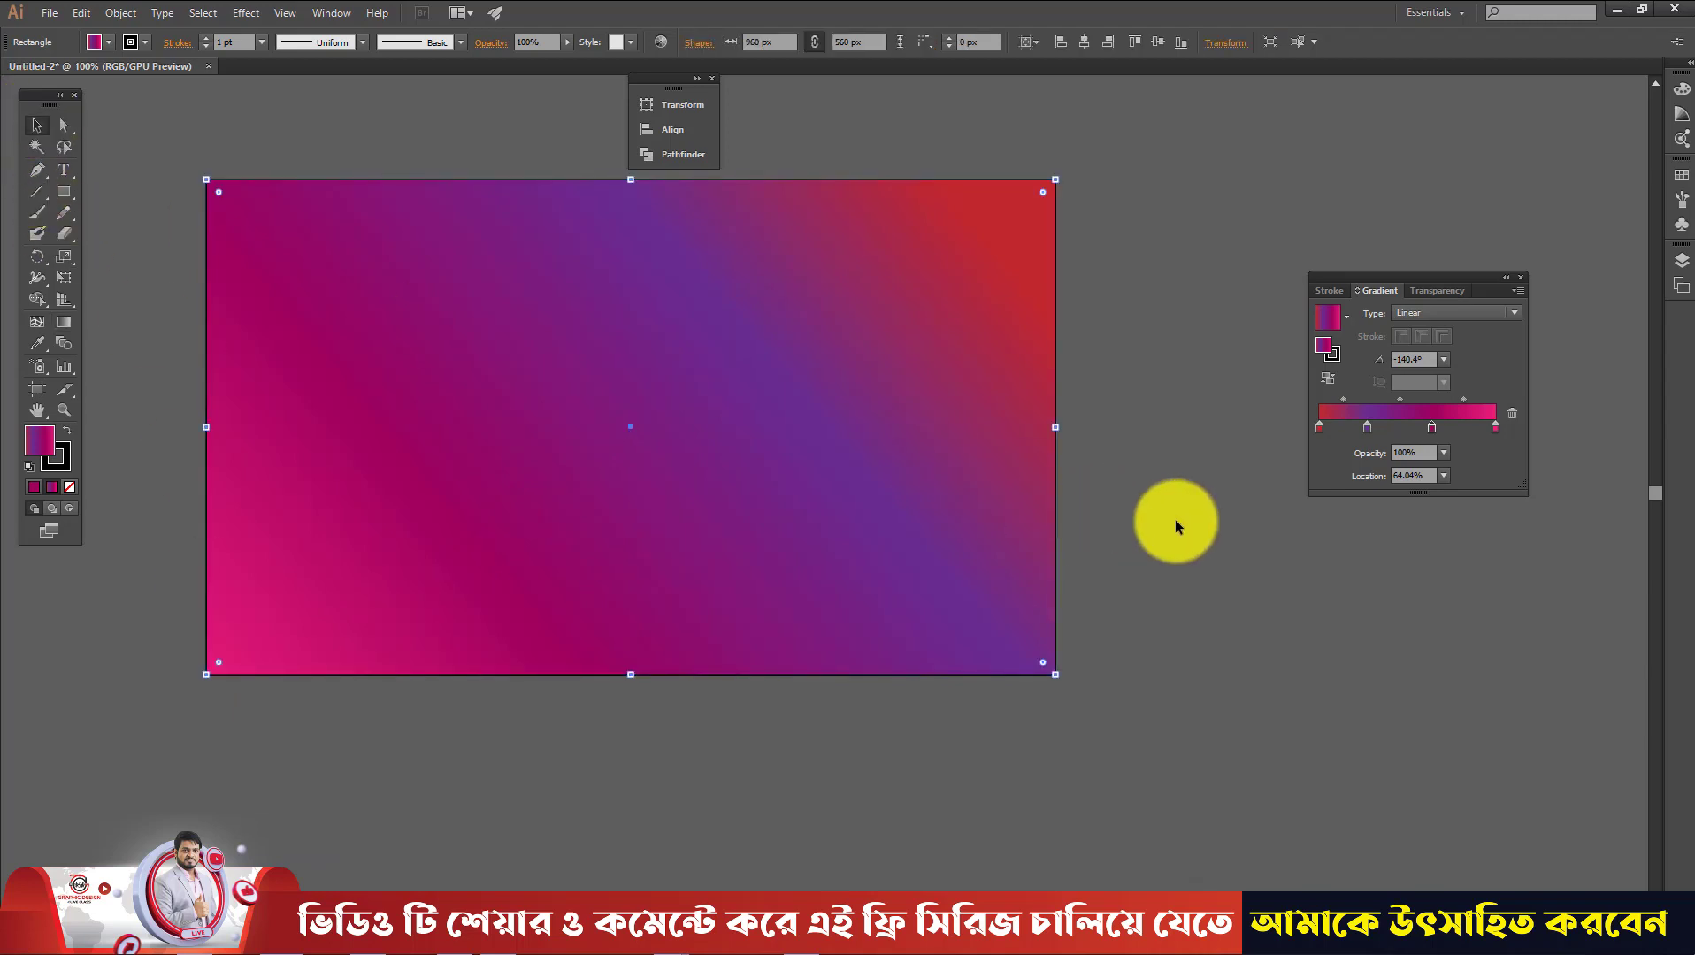
pyautogui.click(1188, 472)
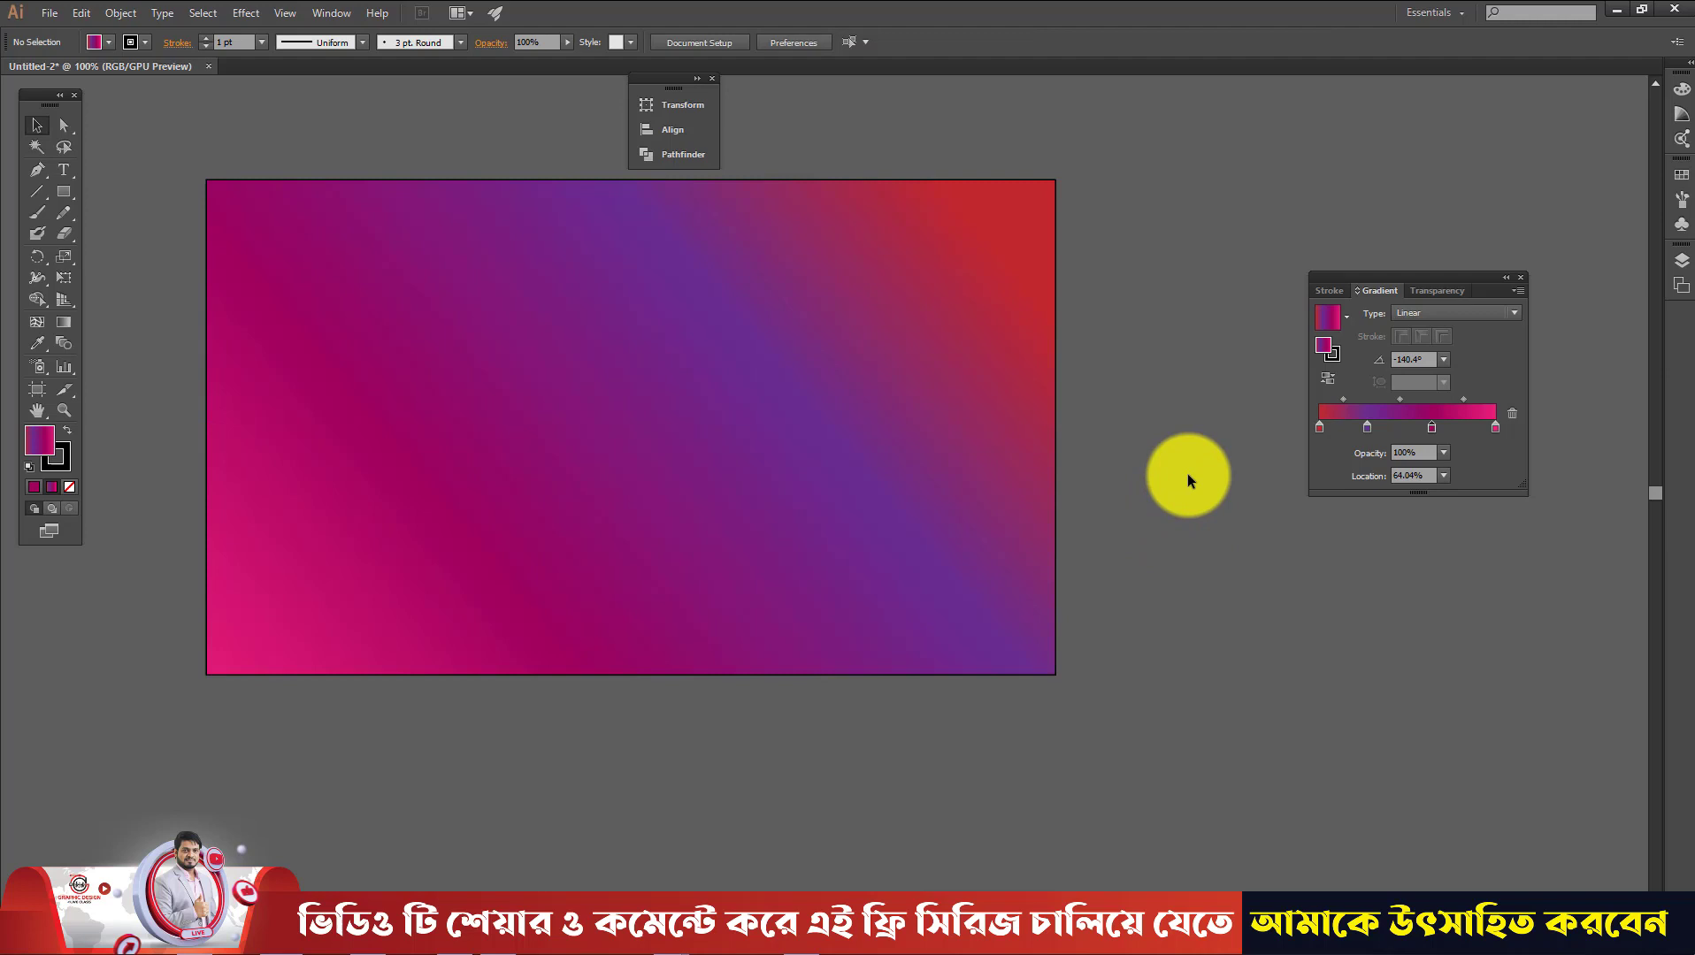
# Check the gradient type options, then delete the gradient rectangle
pyautogui.click(994, 386)
pyautogui.click(1405, 311)
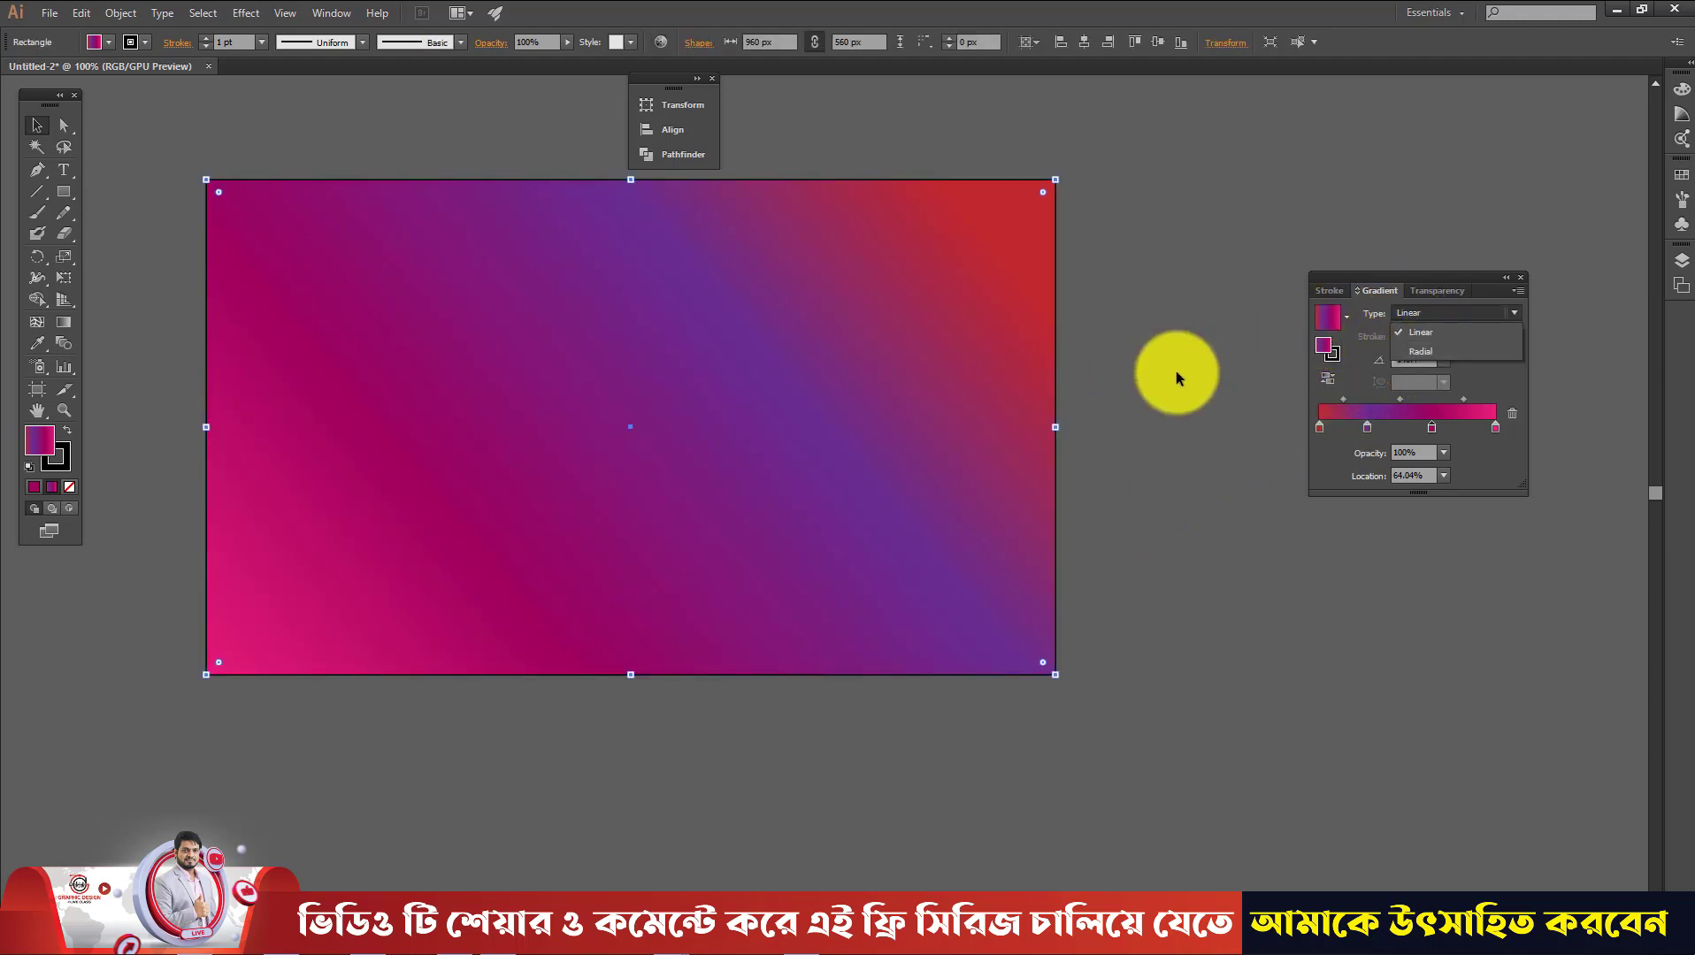
pyautogui.click(1064, 385)
pyautogui.click(603, 388)
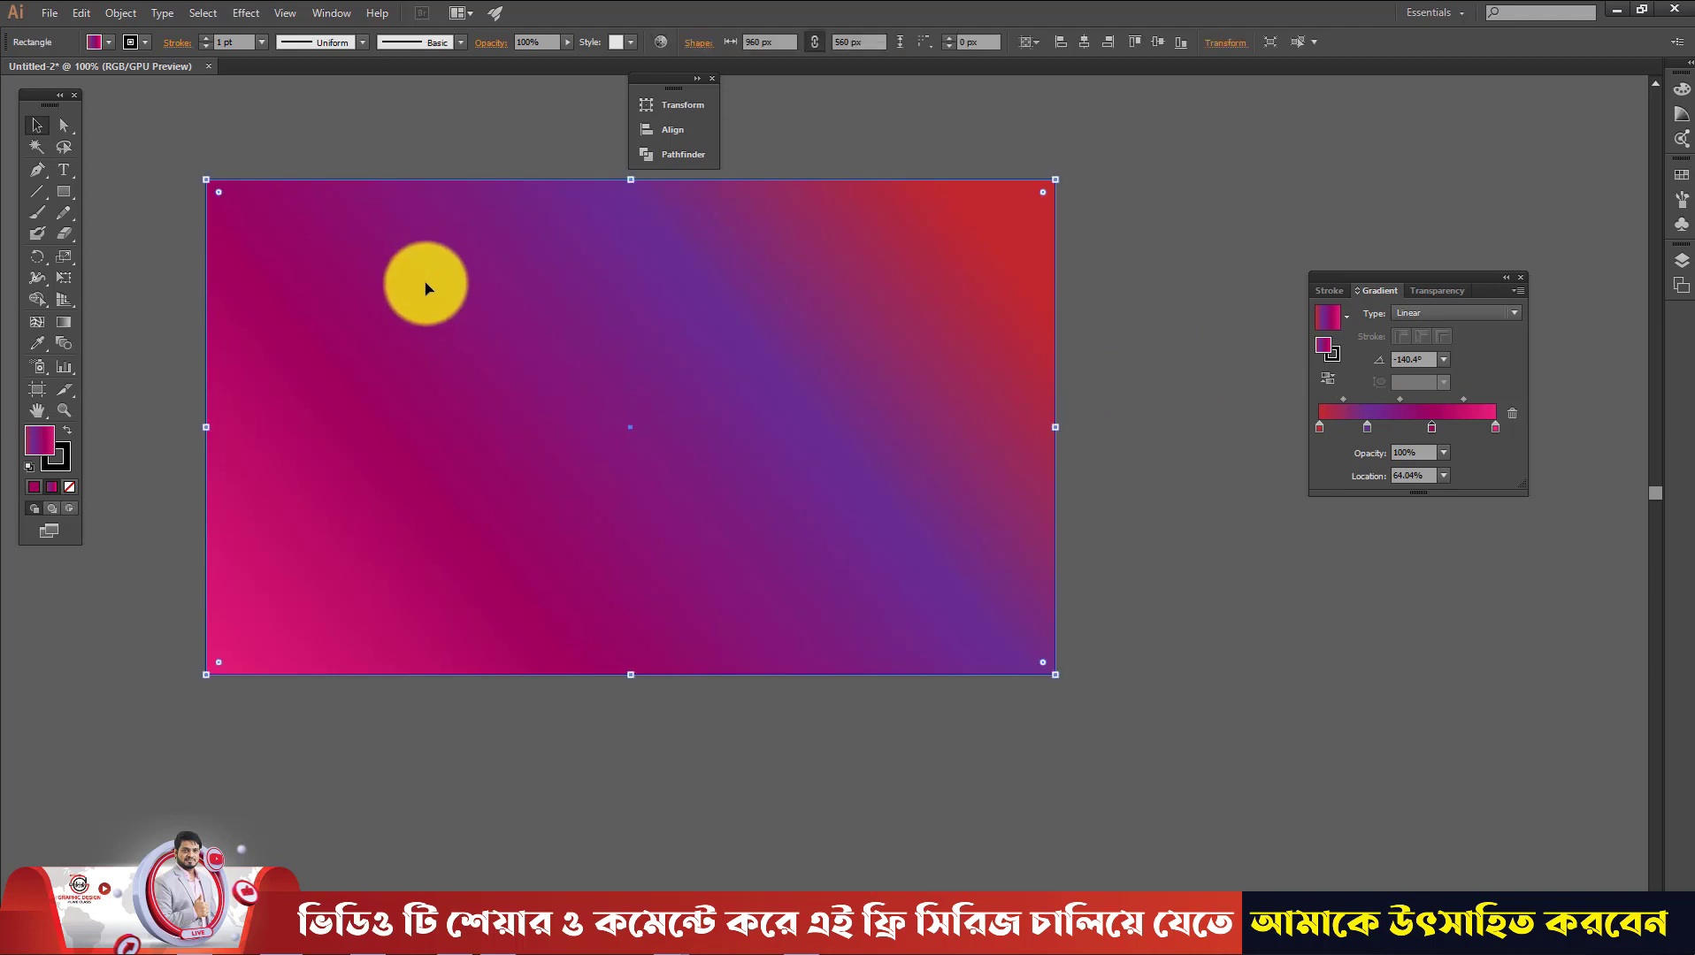
pyautogui.press('Delete')
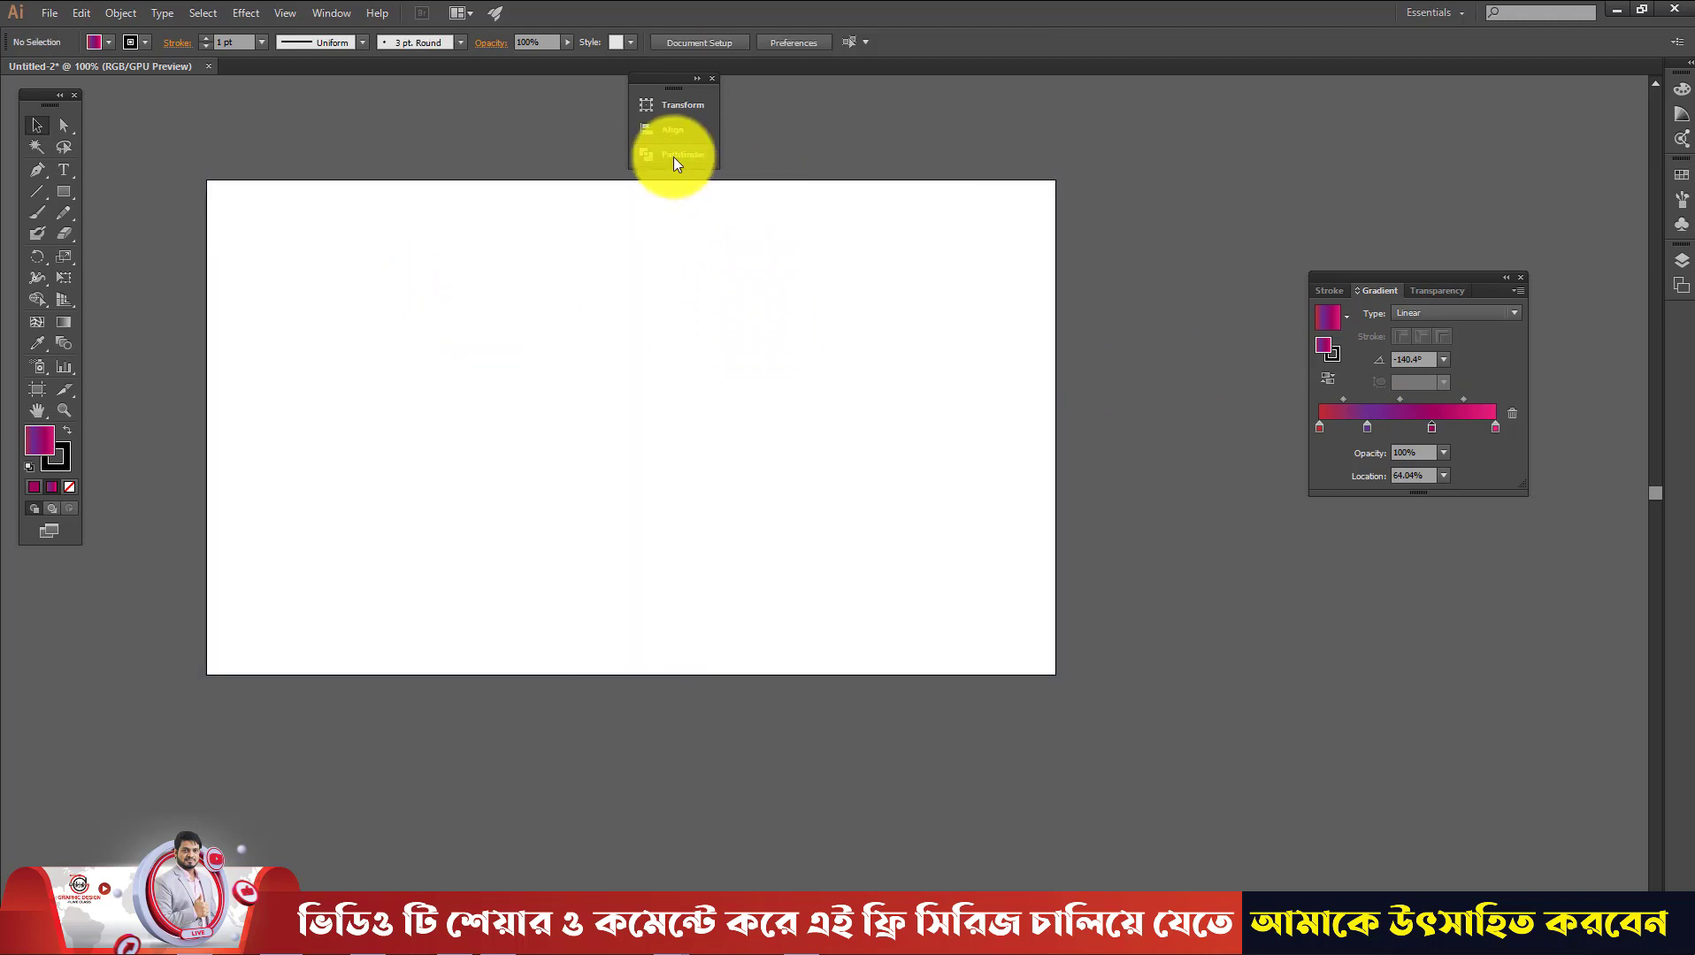
# Draw a new 960 × 560 px artboard rectangle filled solid red with no stroke
pyautogui.moveTo(59, 184)
pyautogui.mouseDown()
pyautogui.moveTo(132, 183)
pyautogui.moveTo(1055, 675)
pyautogui.mouseUp()
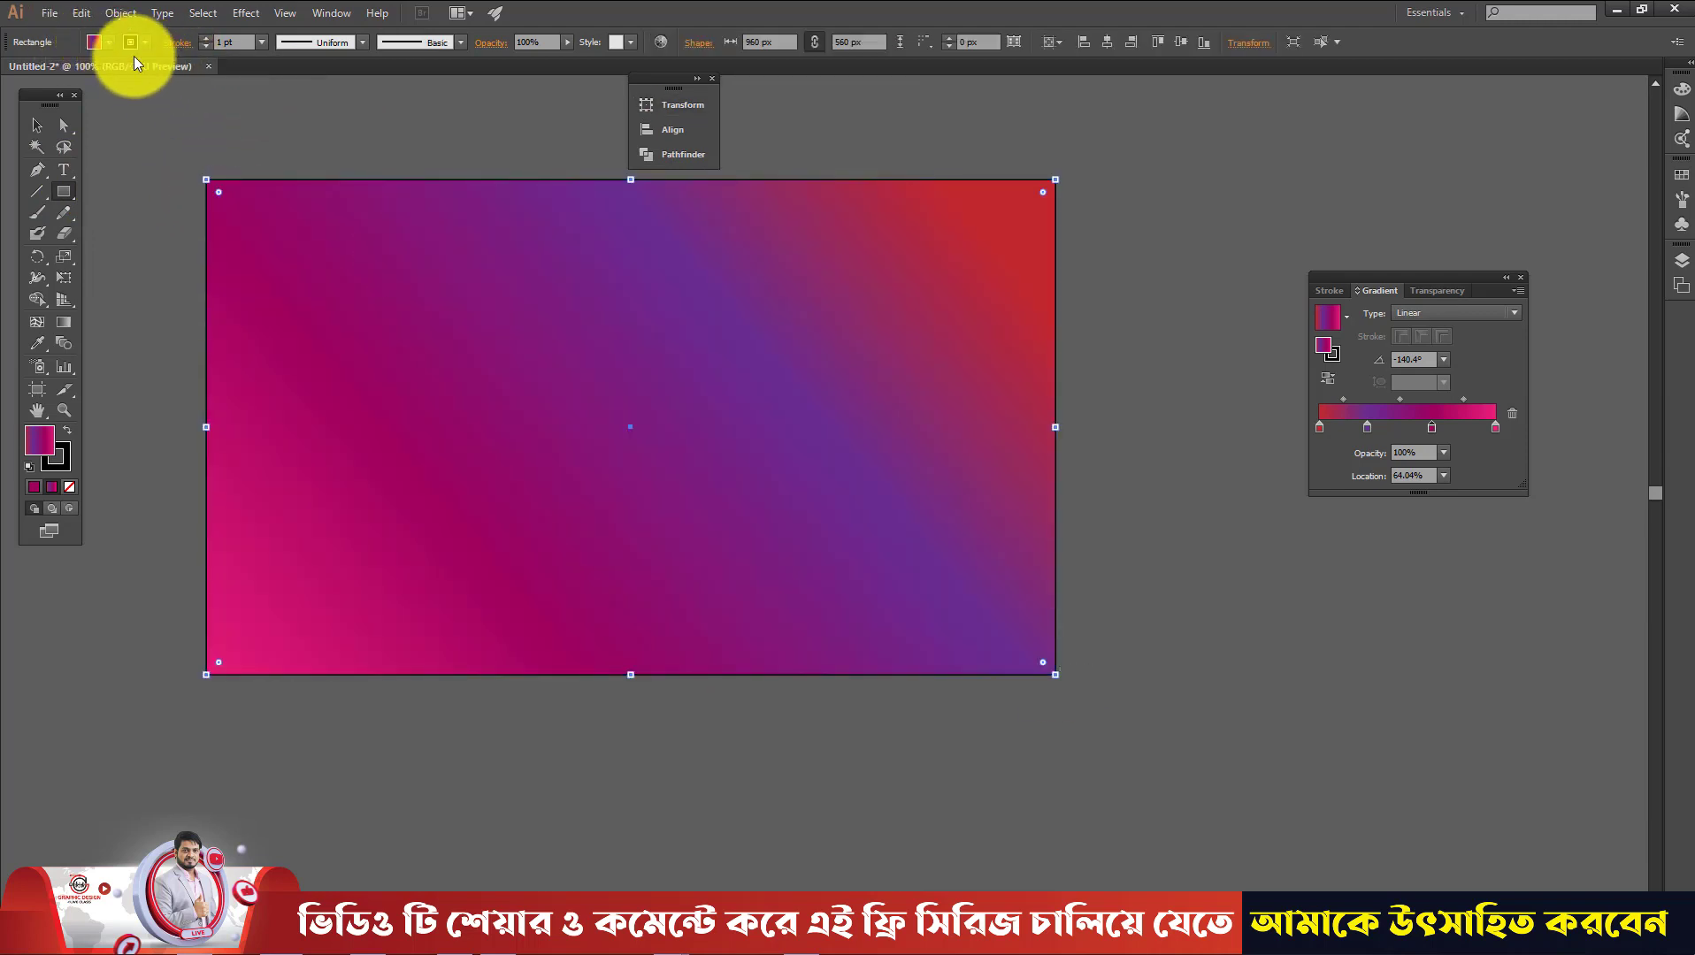
pyautogui.click(94, 42)
pyautogui.click(147, 72)
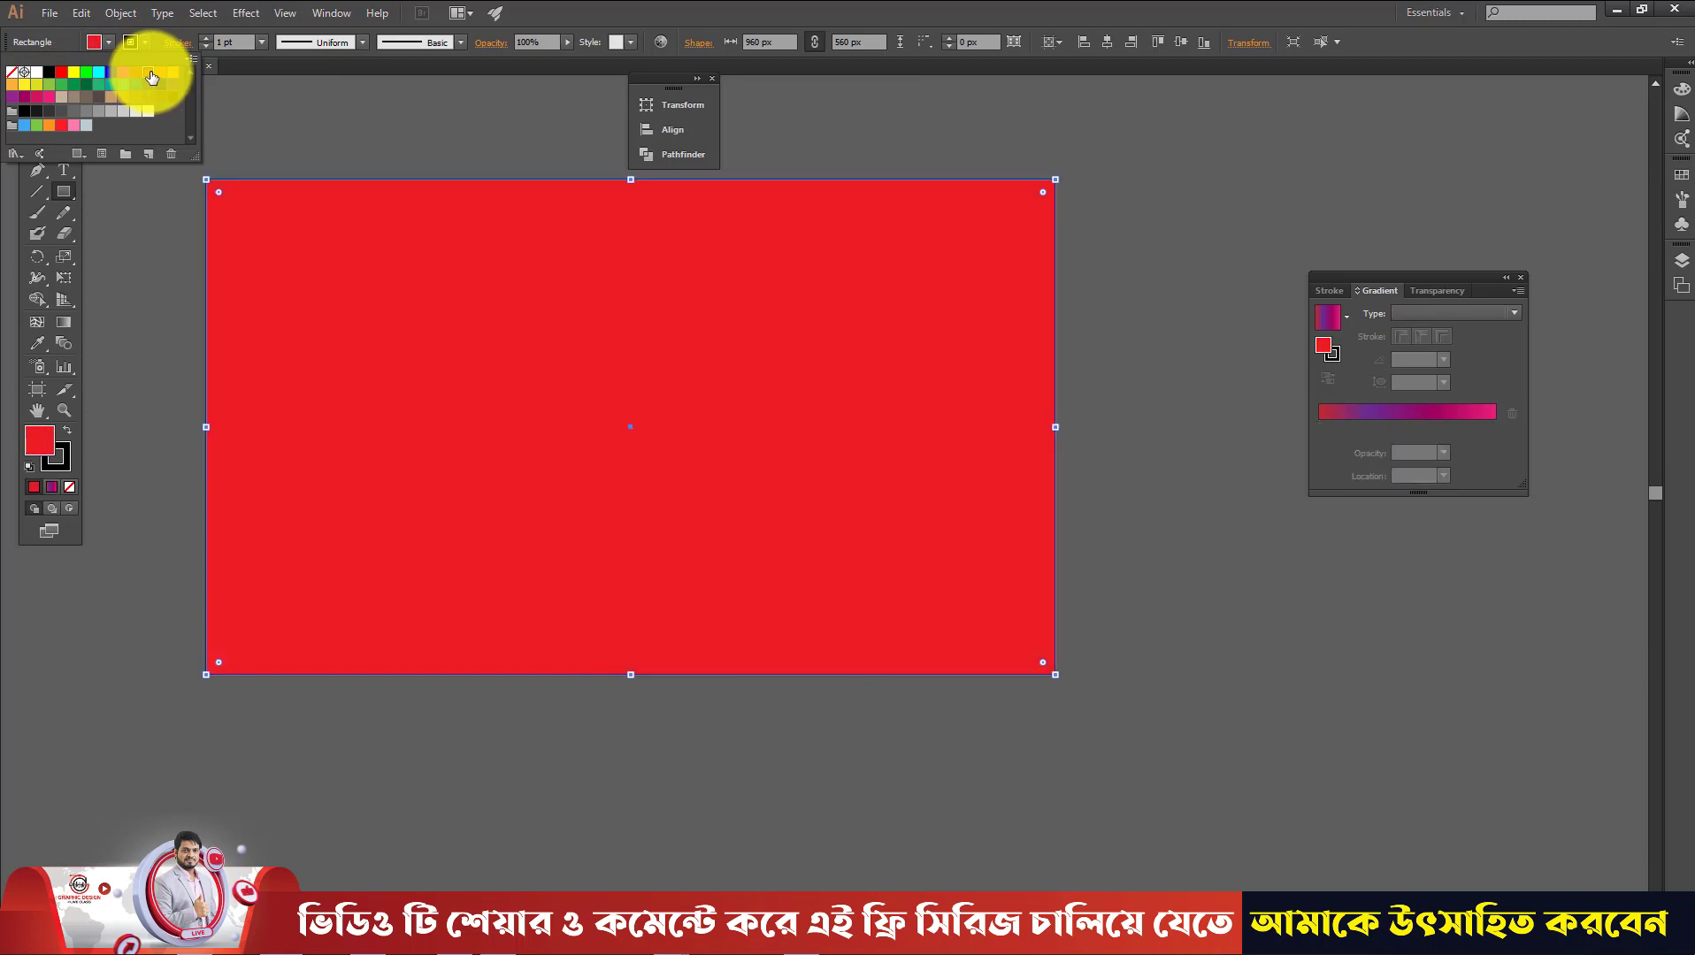
pyautogui.press('Escape')
pyautogui.click(36, 125)
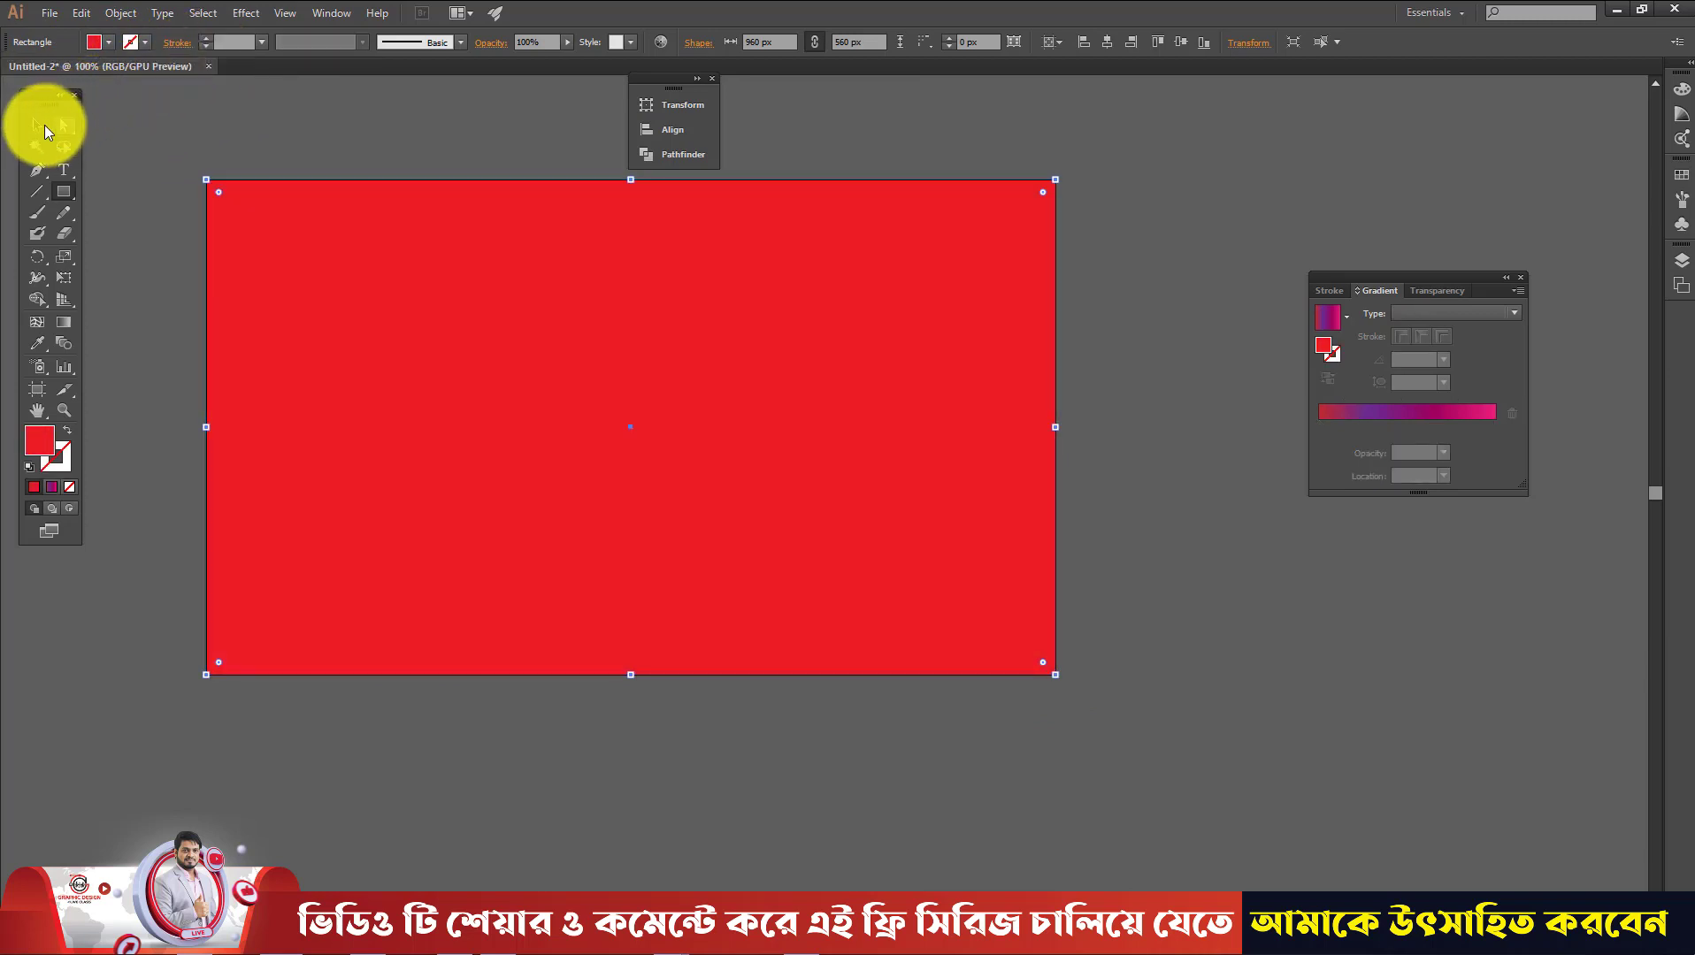
pyautogui.click(345, 150)
pyautogui.click(483, 329)
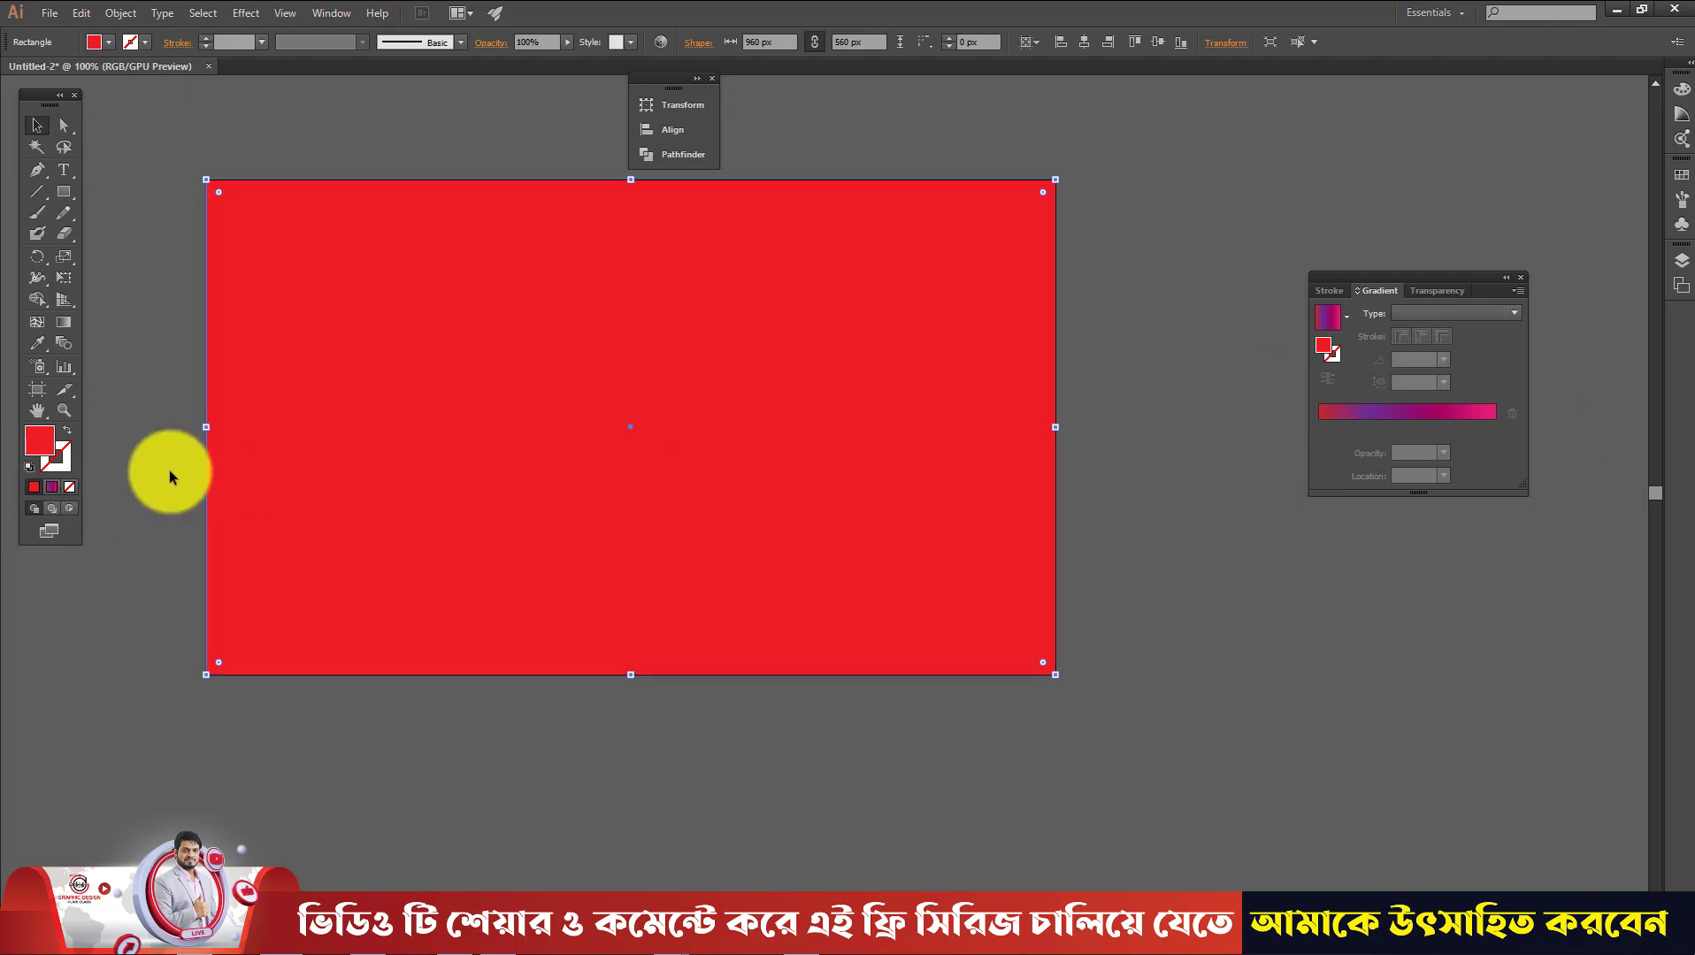
# Fill the rectangle with the White, Black gradient preset and set its type to Radial
pyautogui.click(49, 486)
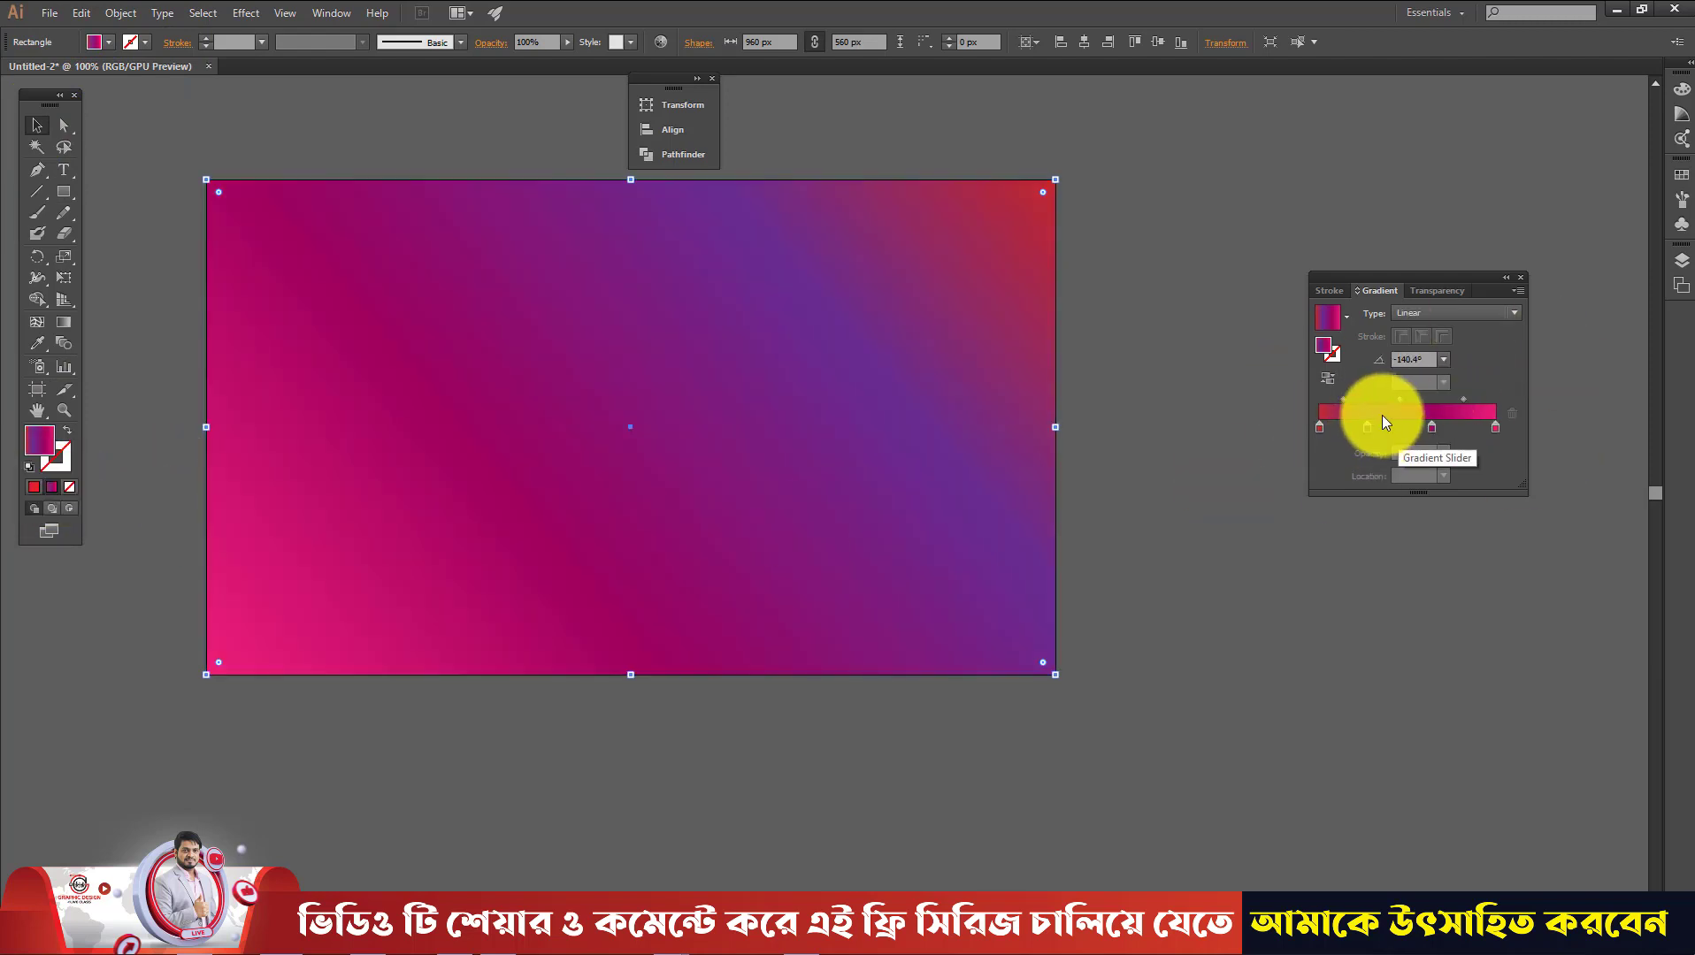
pyautogui.click(1348, 320)
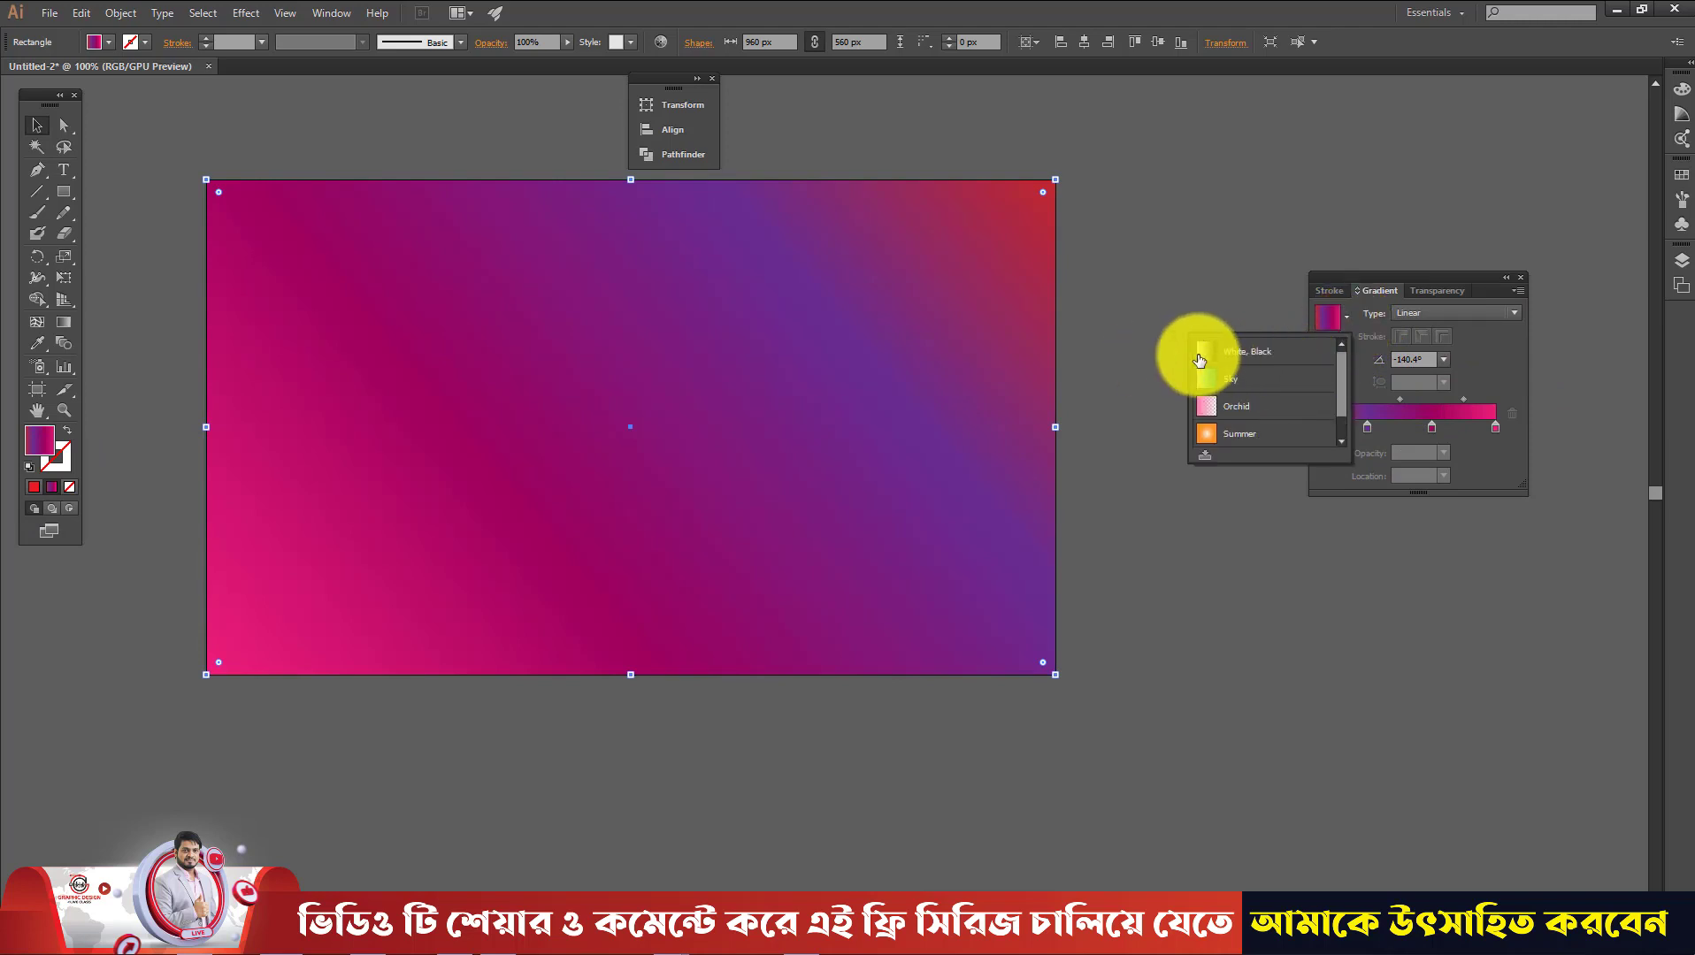
pyautogui.moveTo(1344, 372)
pyautogui.mouseDown()
pyautogui.moveTo(1344, 427)
pyautogui.moveTo(1344, 341)
pyautogui.mouseUp()
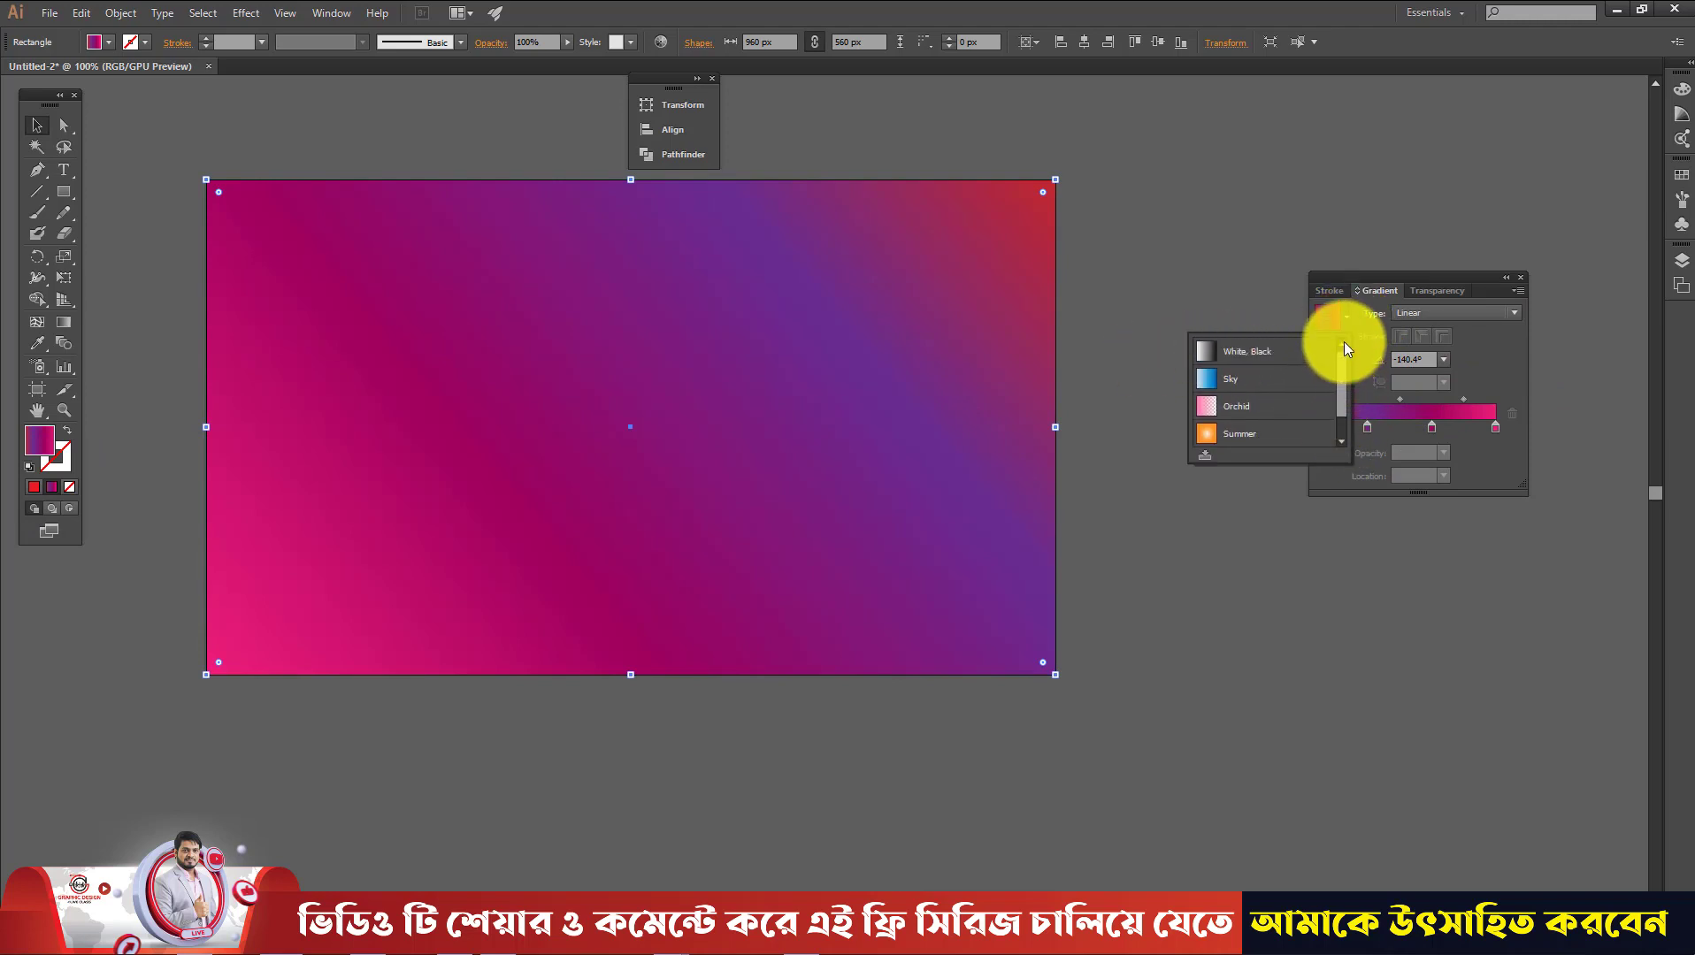
pyautogui.click(1243, 350)
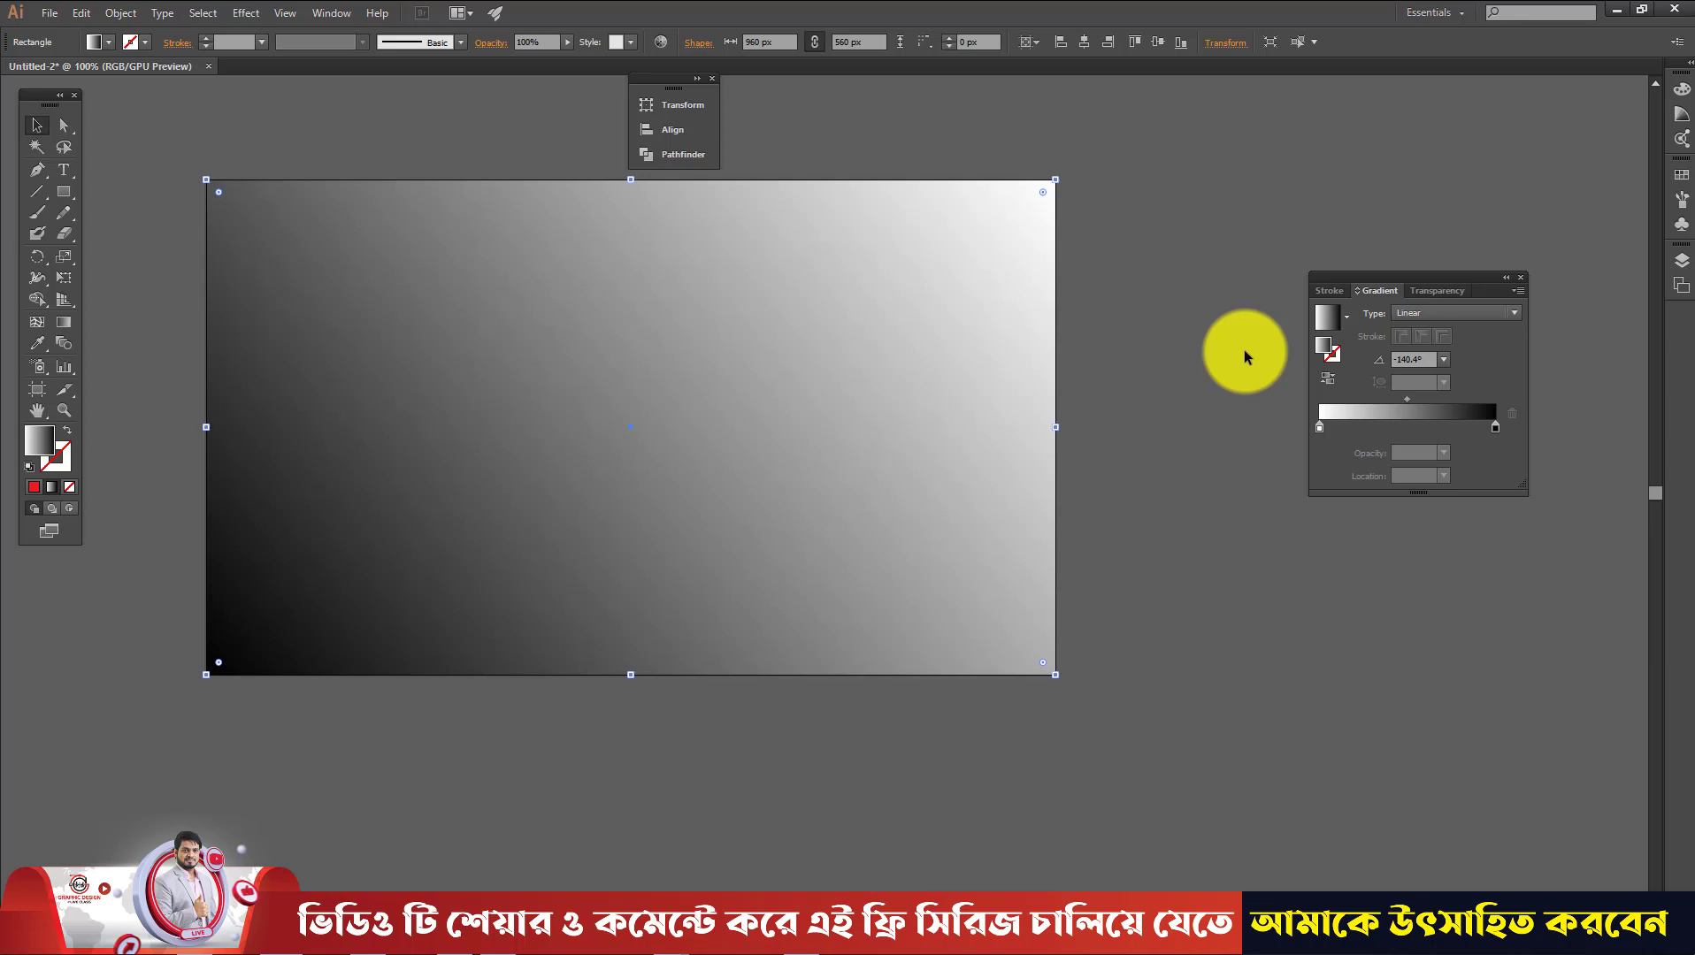
pyautogui.click(1412, 319)
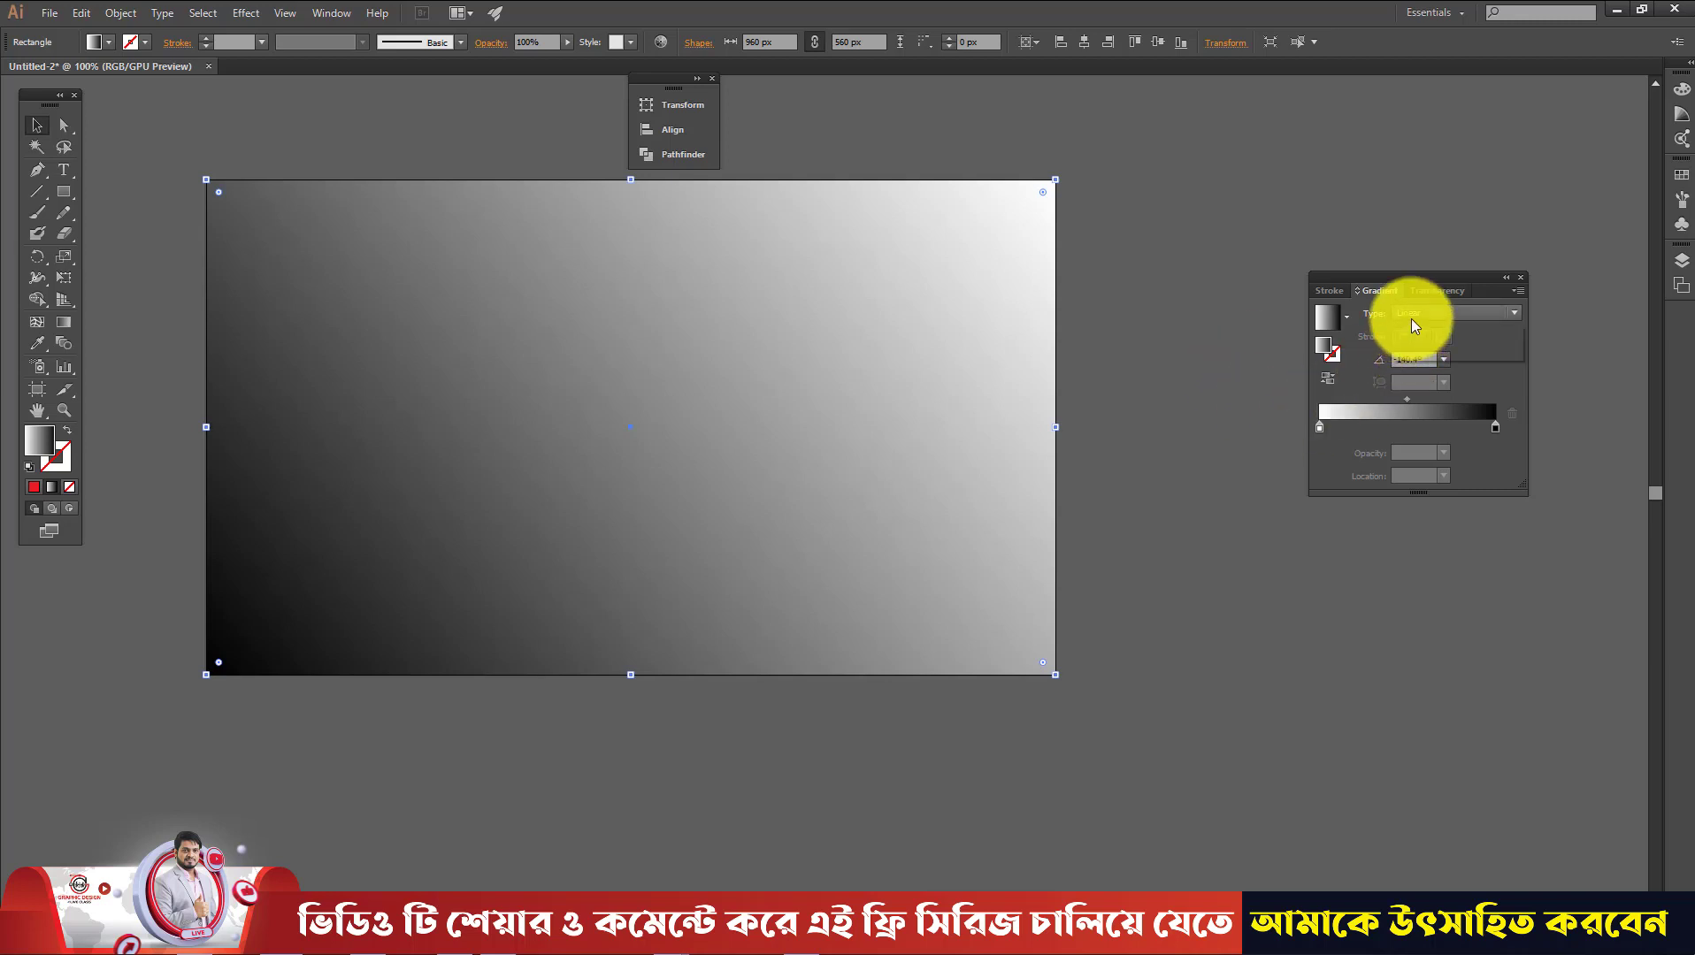
pyautogui.click(1409, 347)
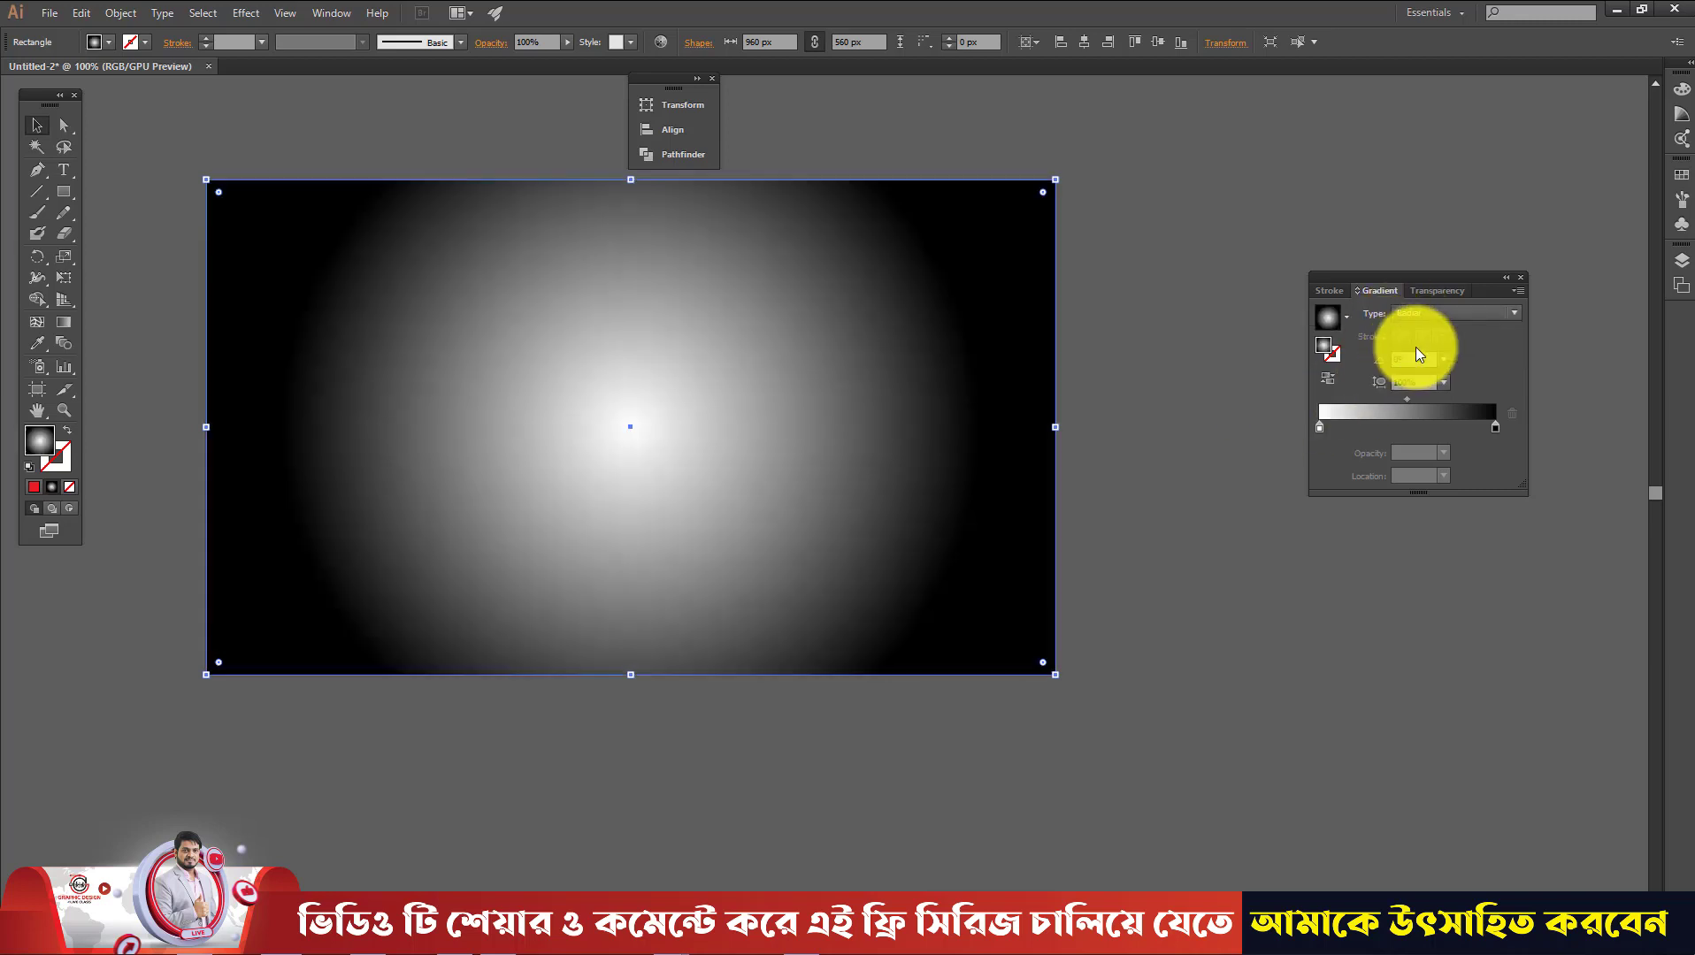
# Set the radial gradient's centre stop to magenta and its outer stop to black
pyautogui.doubleClick(1317, 428)
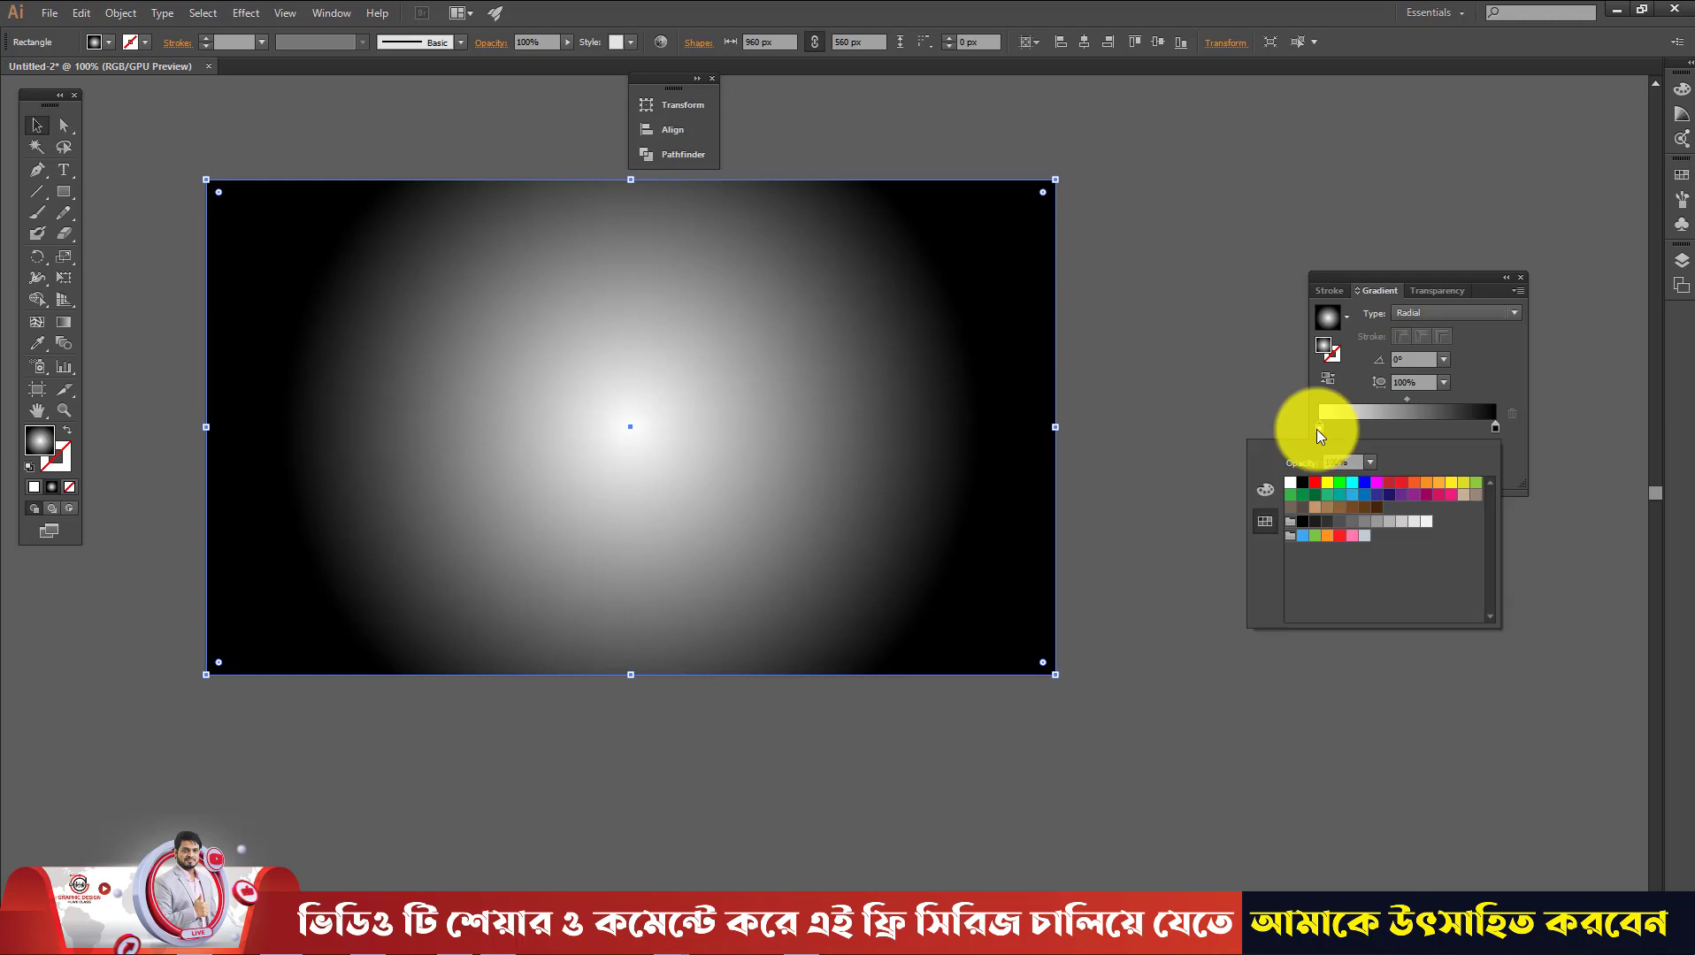
pyautogui.click(1412, 496)
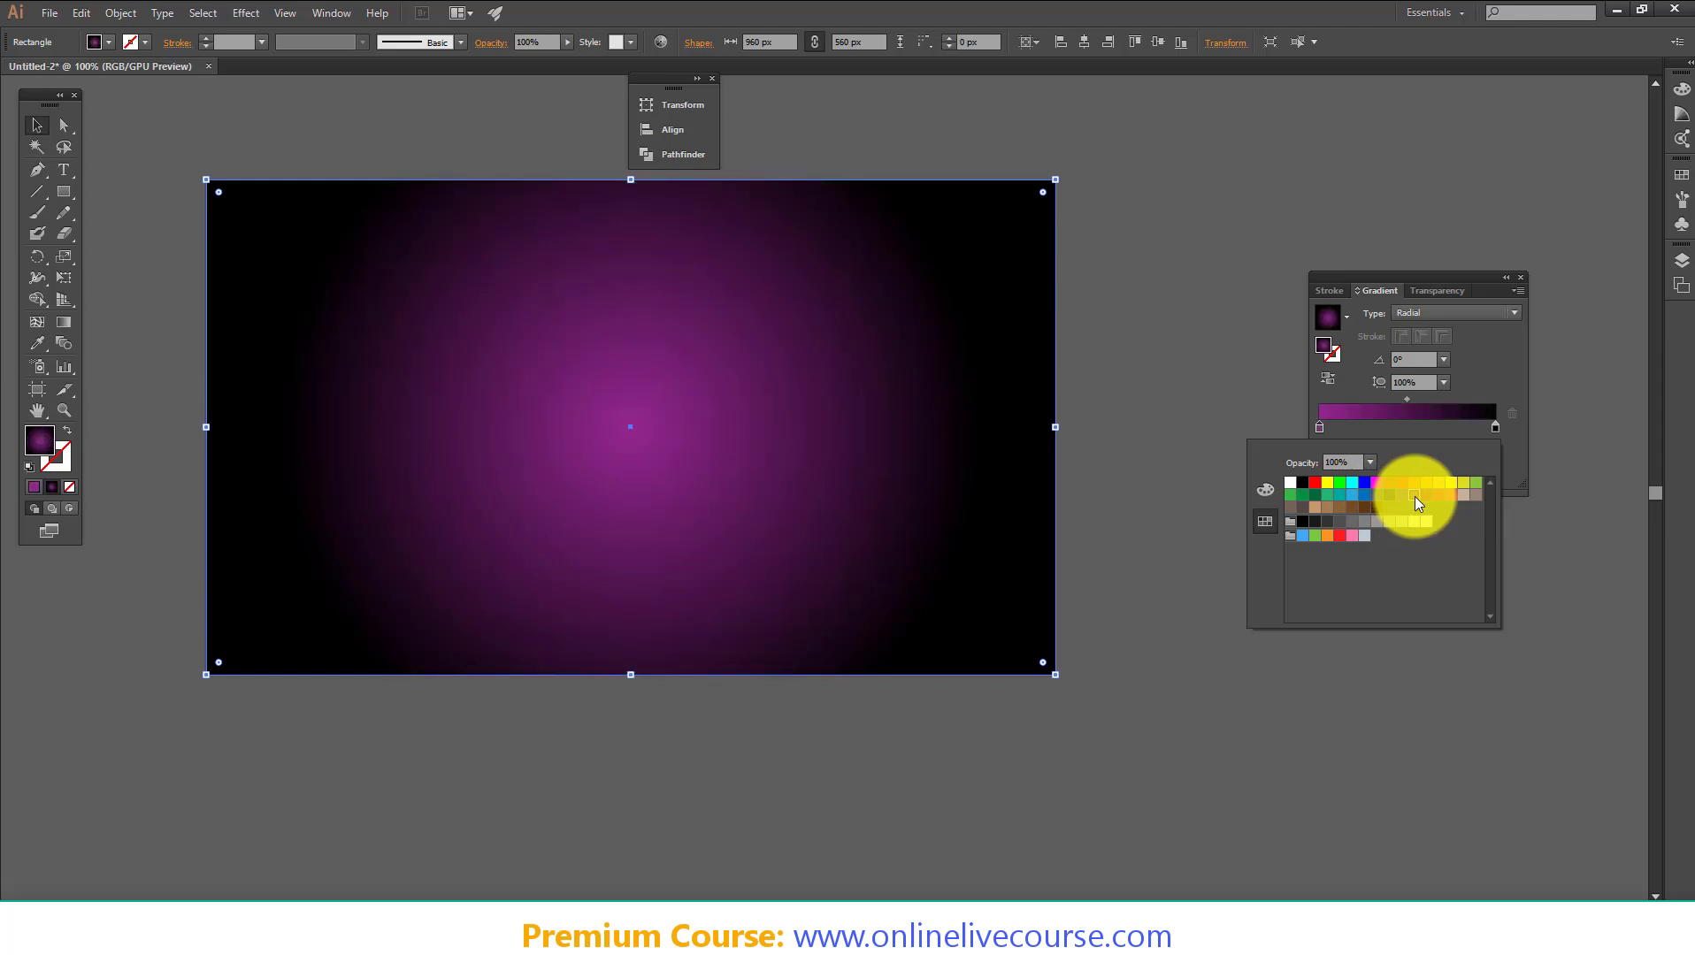
pyautogui.click(1495, 428)
pyautogui.doubleClick(1495, 428)
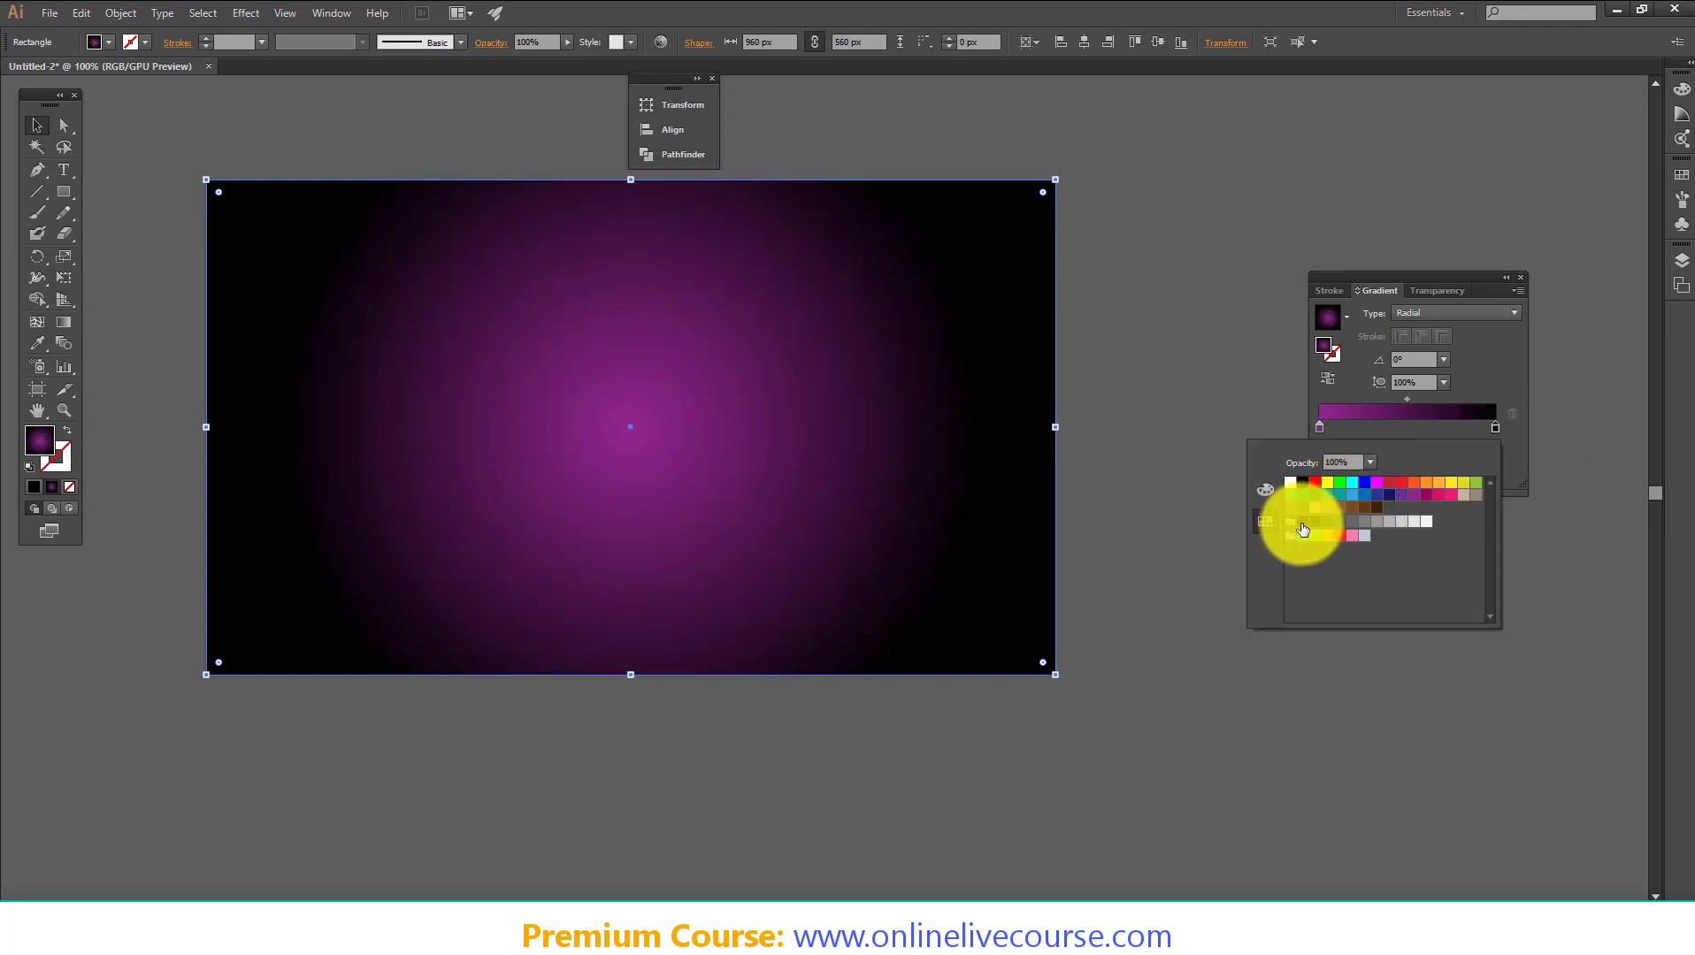
pyautogui.click(1300, 524)
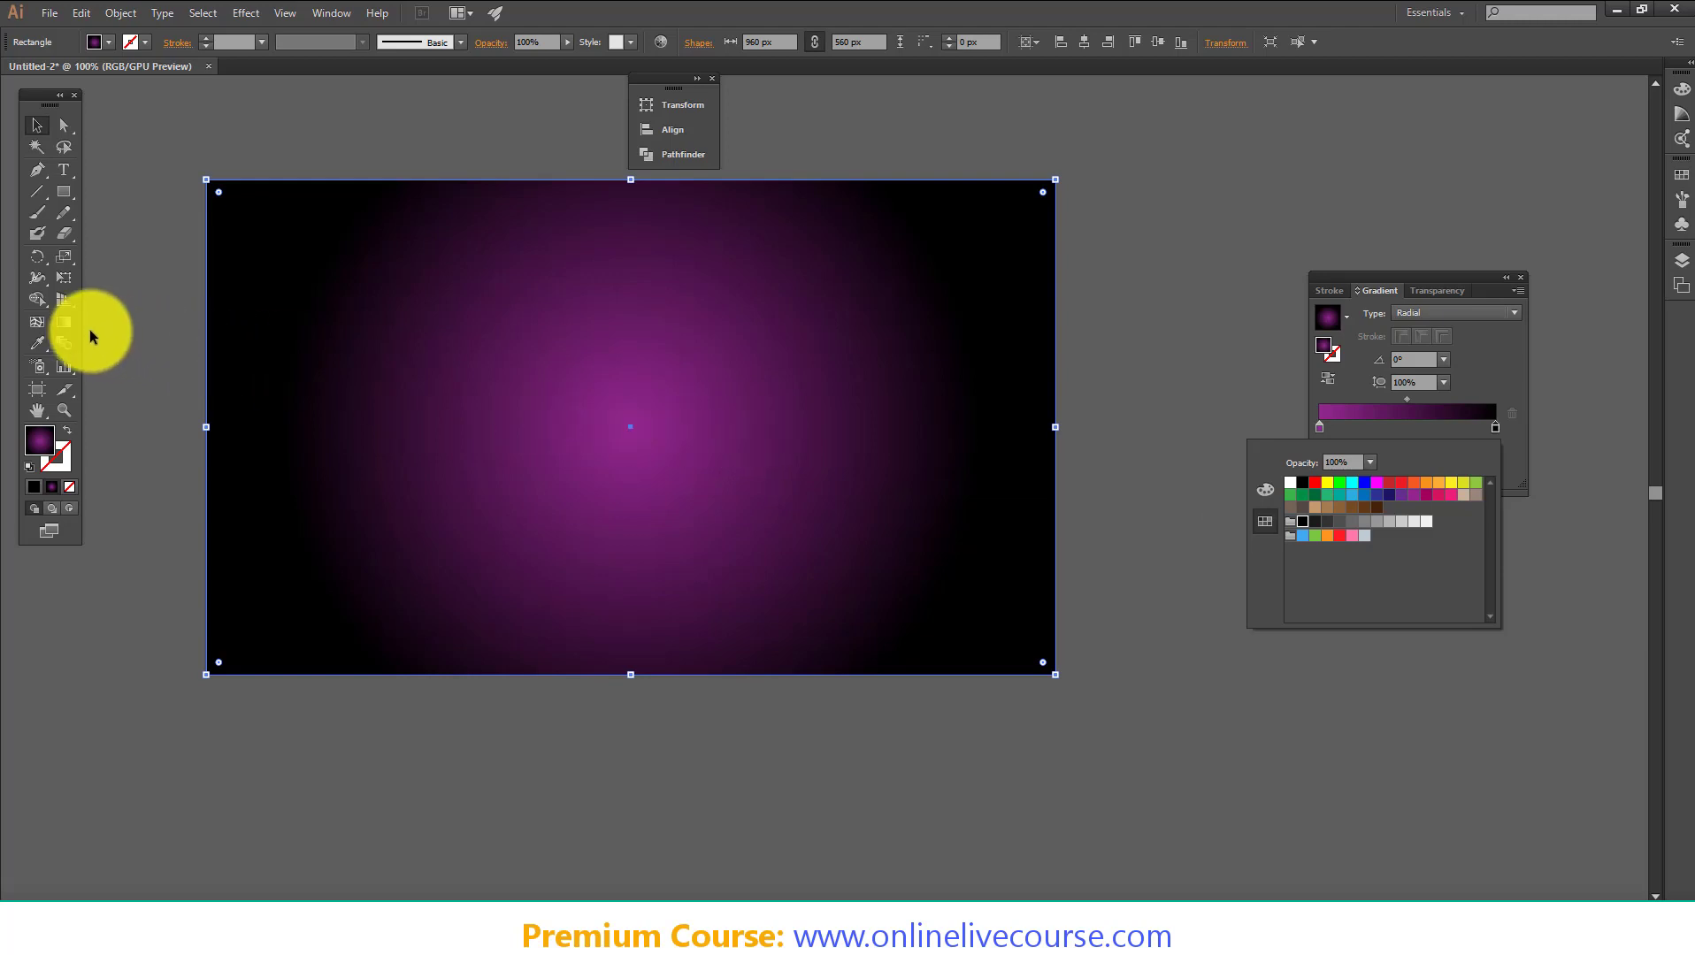
# Shrink the radial gradient's circle slightly on the canvas, keeping the magenta glow centred
pyautogui.press('Escape')
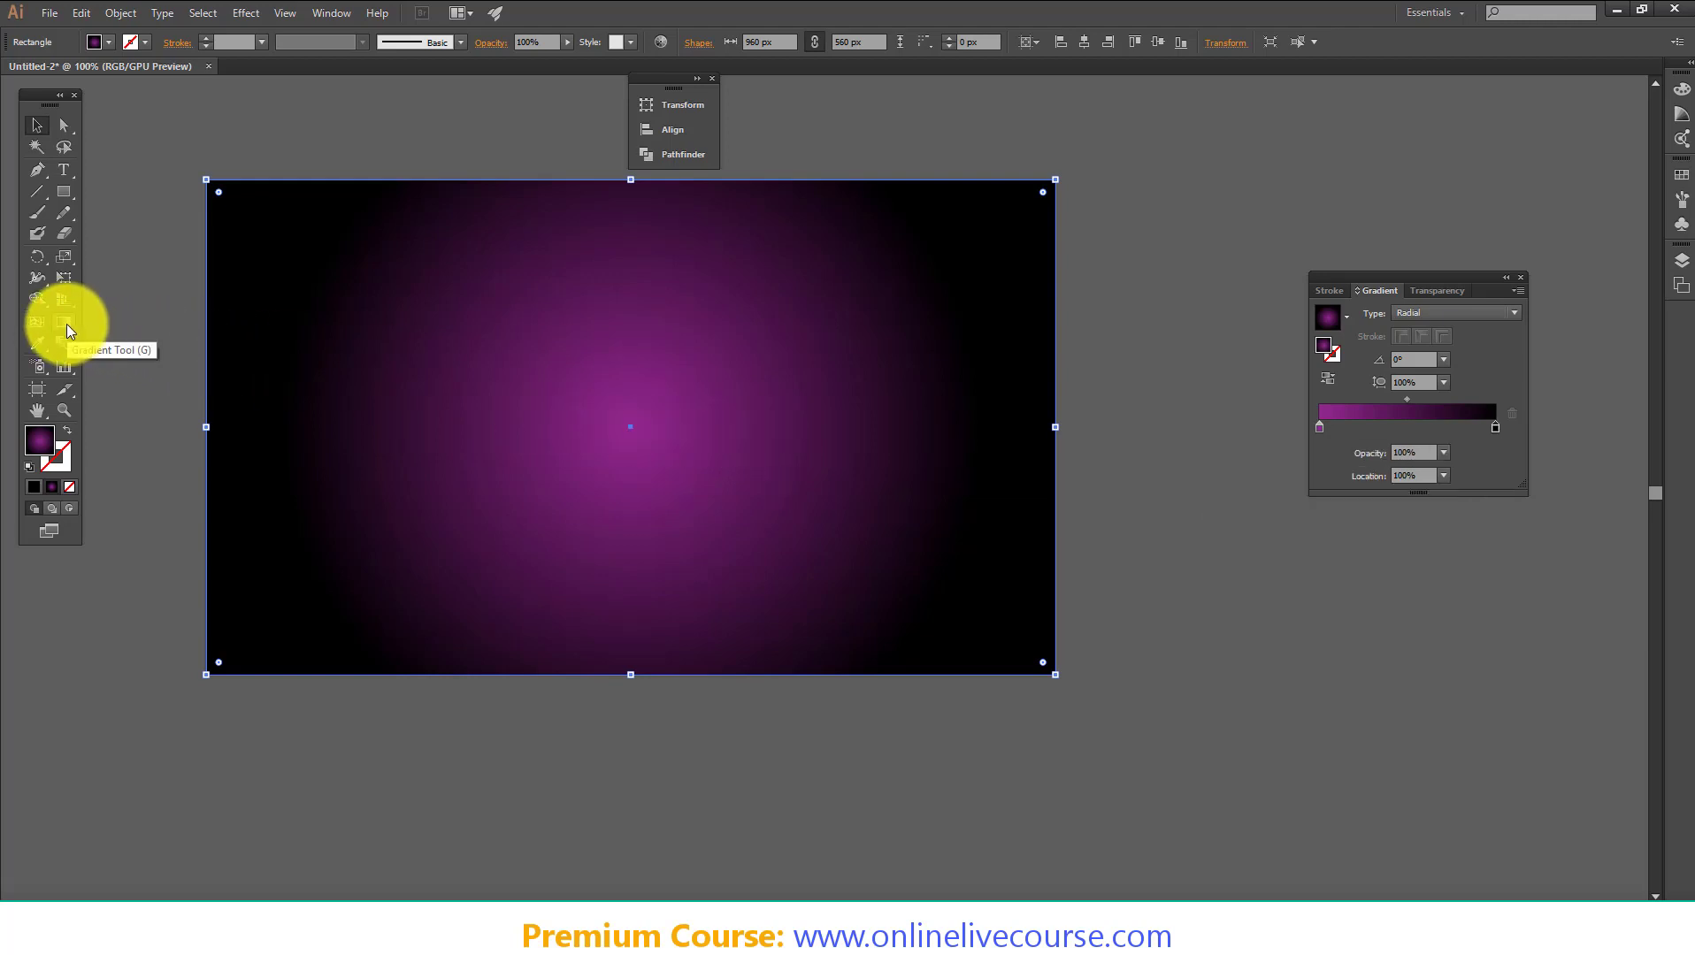
pyautogui.click(67, 325)
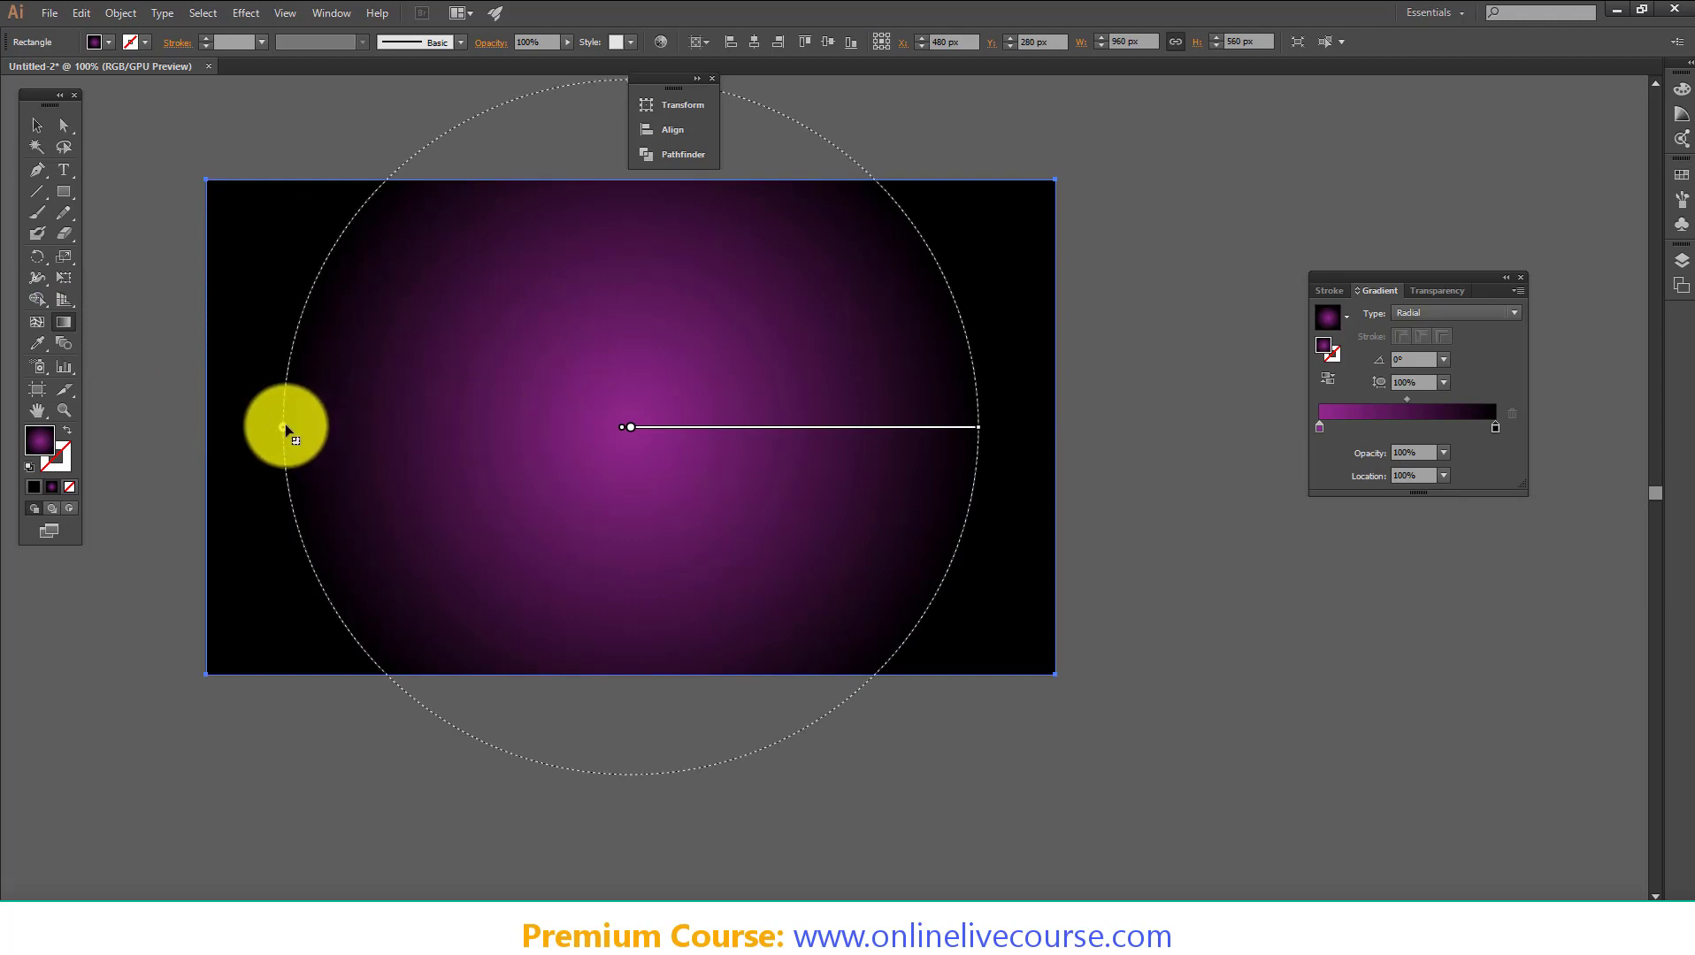
pyautogui.moveTo(283, 427); pyautogui.dragTo(278, 423)
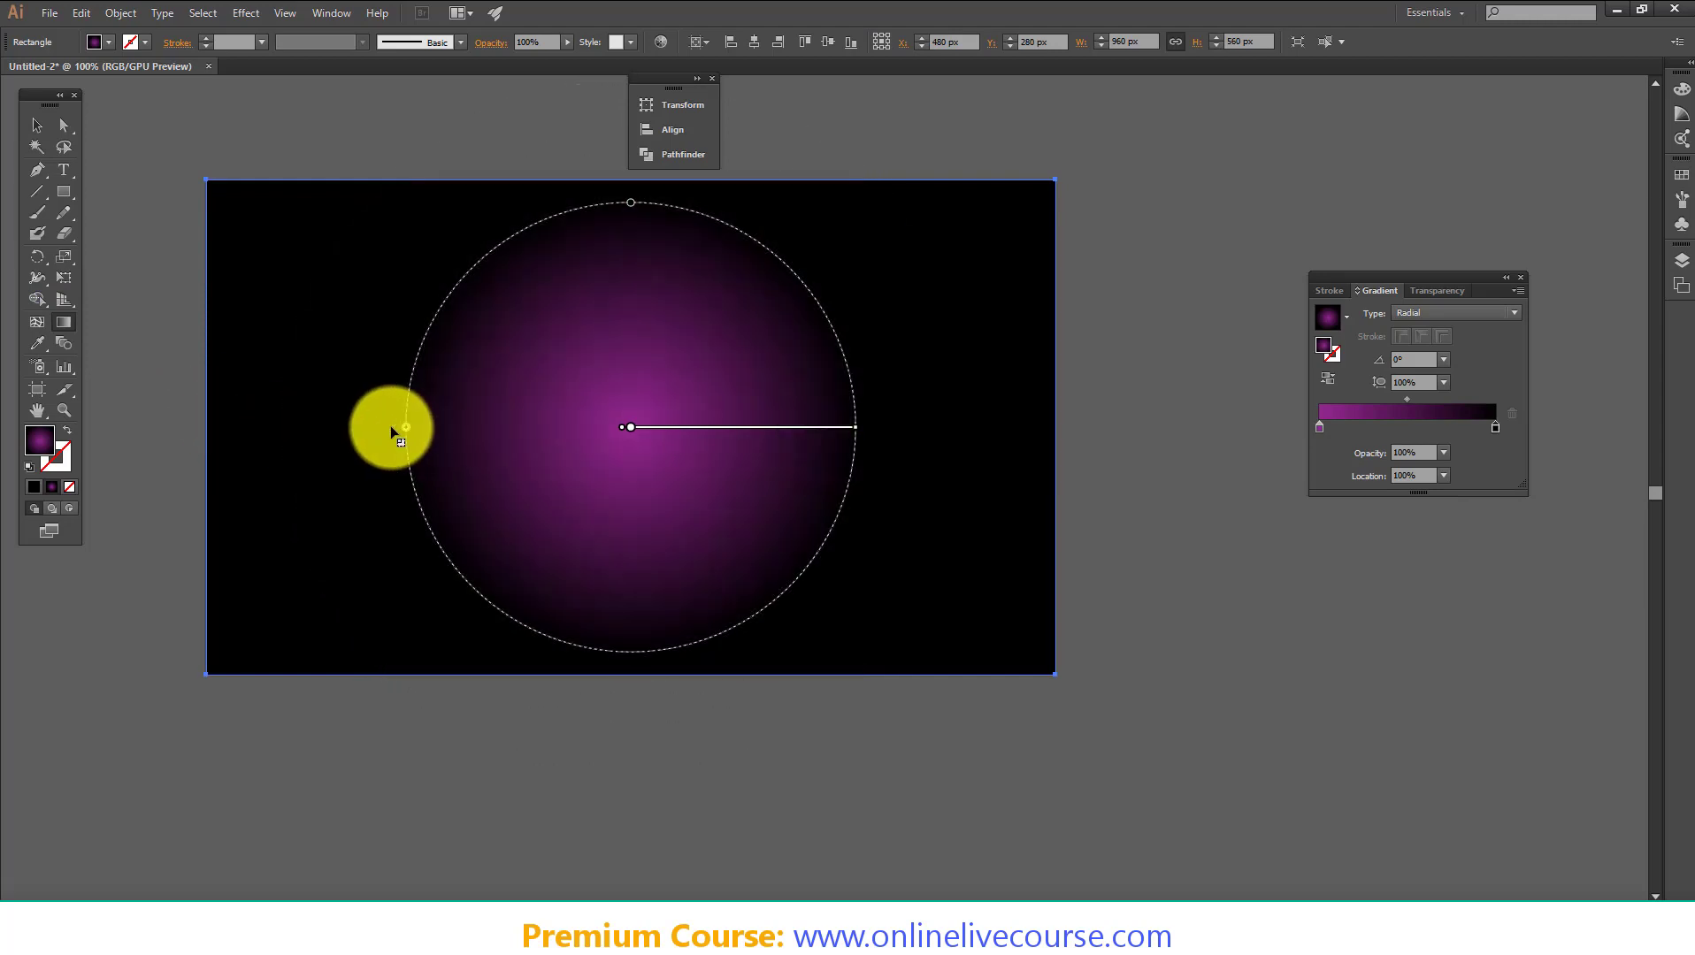
pyautogui.moveTo(278, 423); pyautogui.dragTo(320, 426)
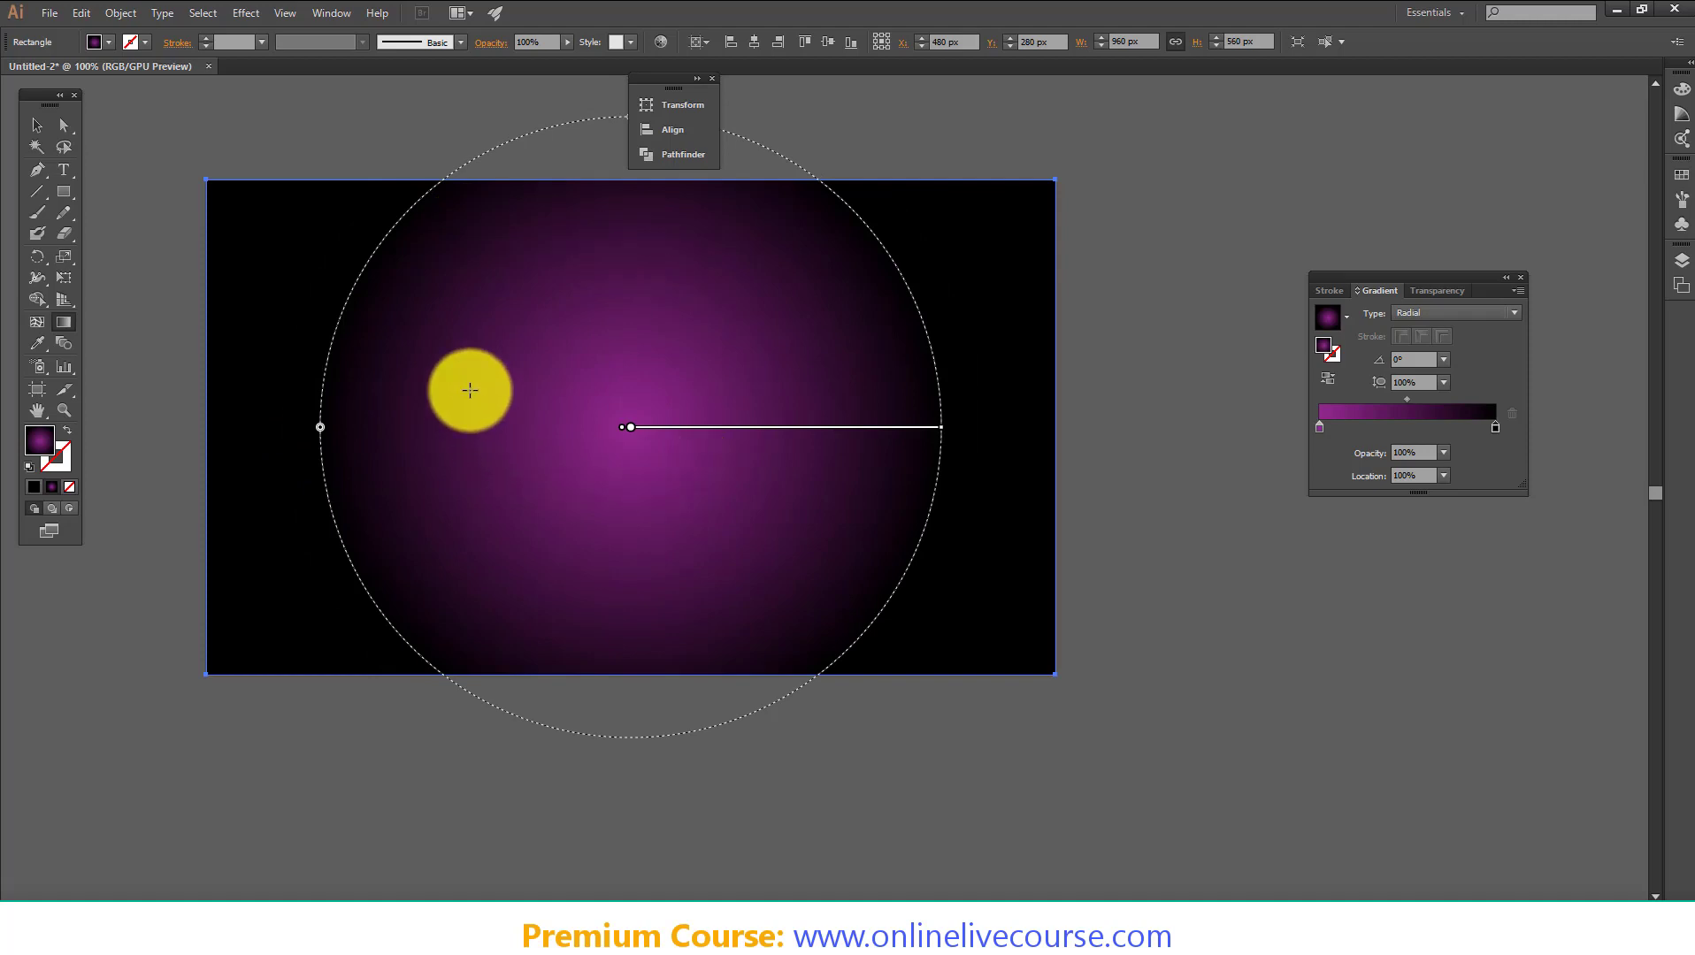
pyautogui.click(284, 10)
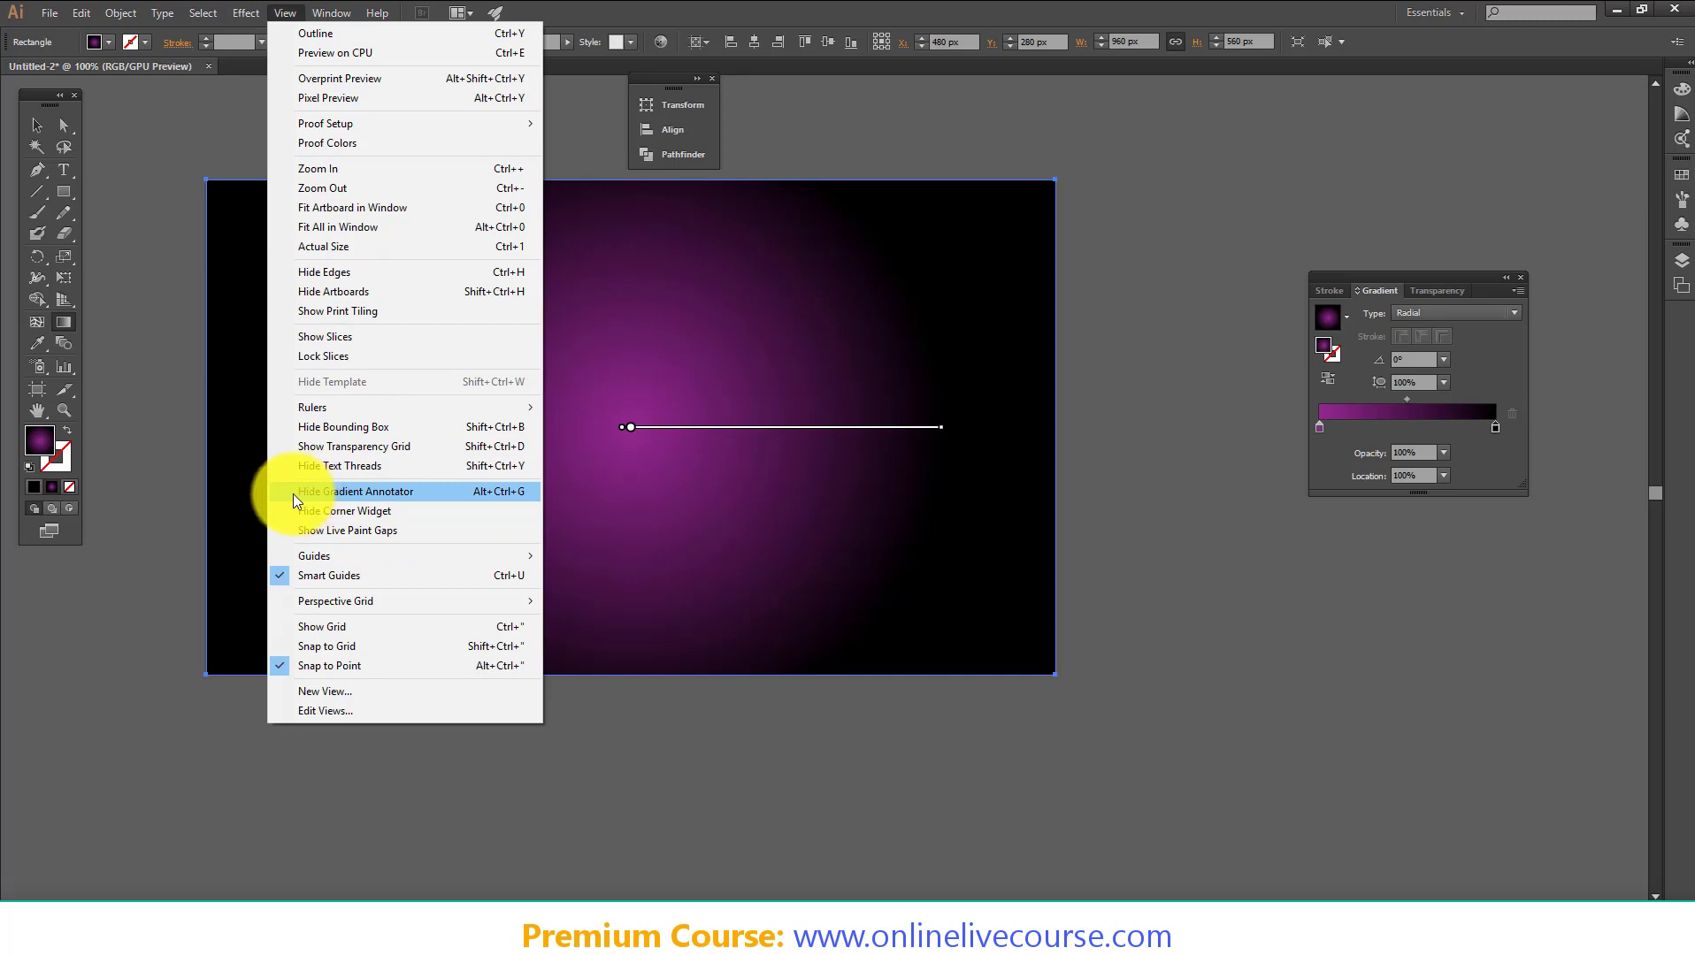
pyautogui.click(385, 494)
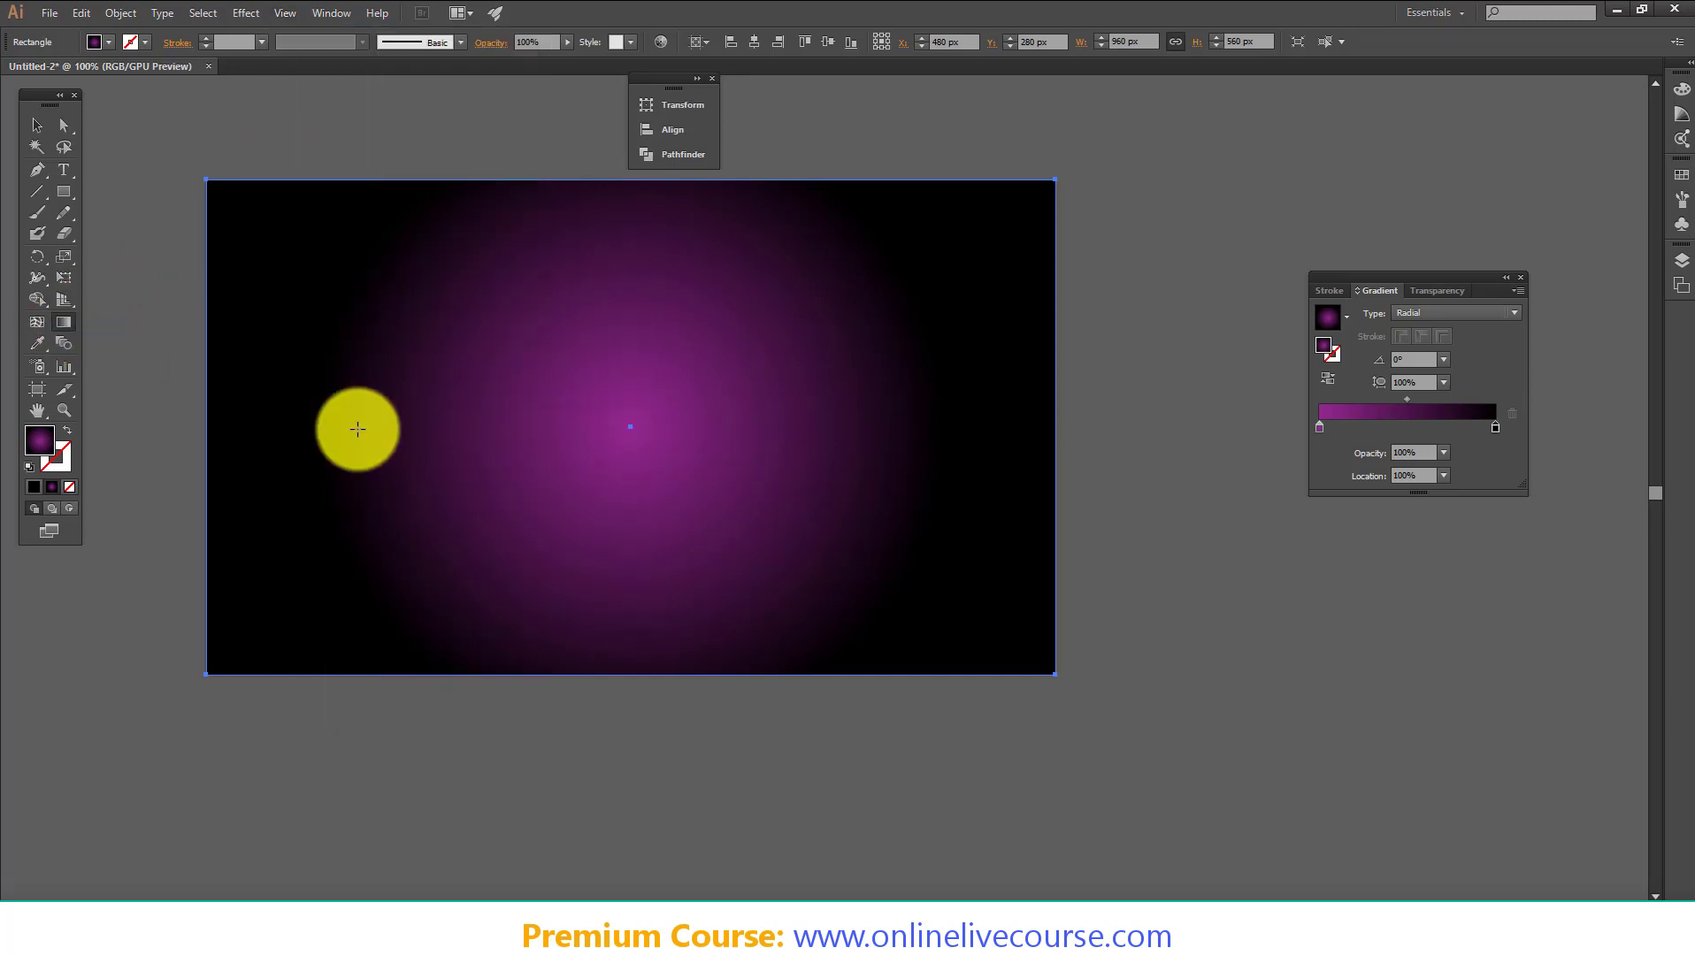
pyautogui.click(285, 14)
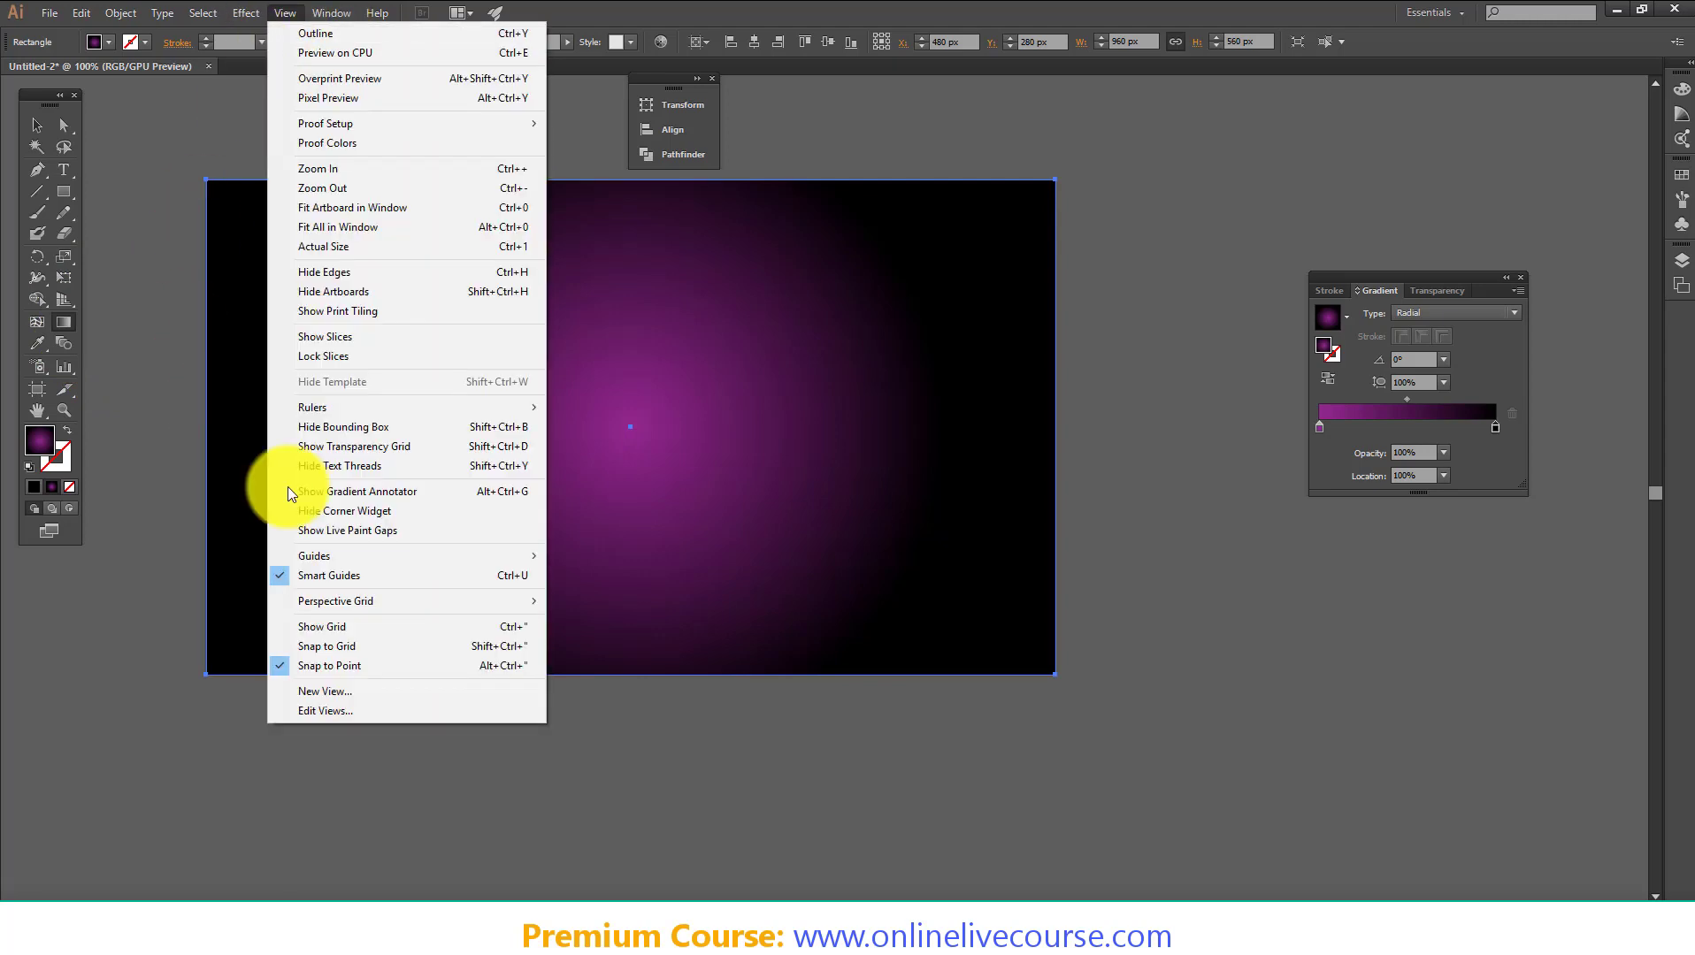
pyautogui.click(420, 496)
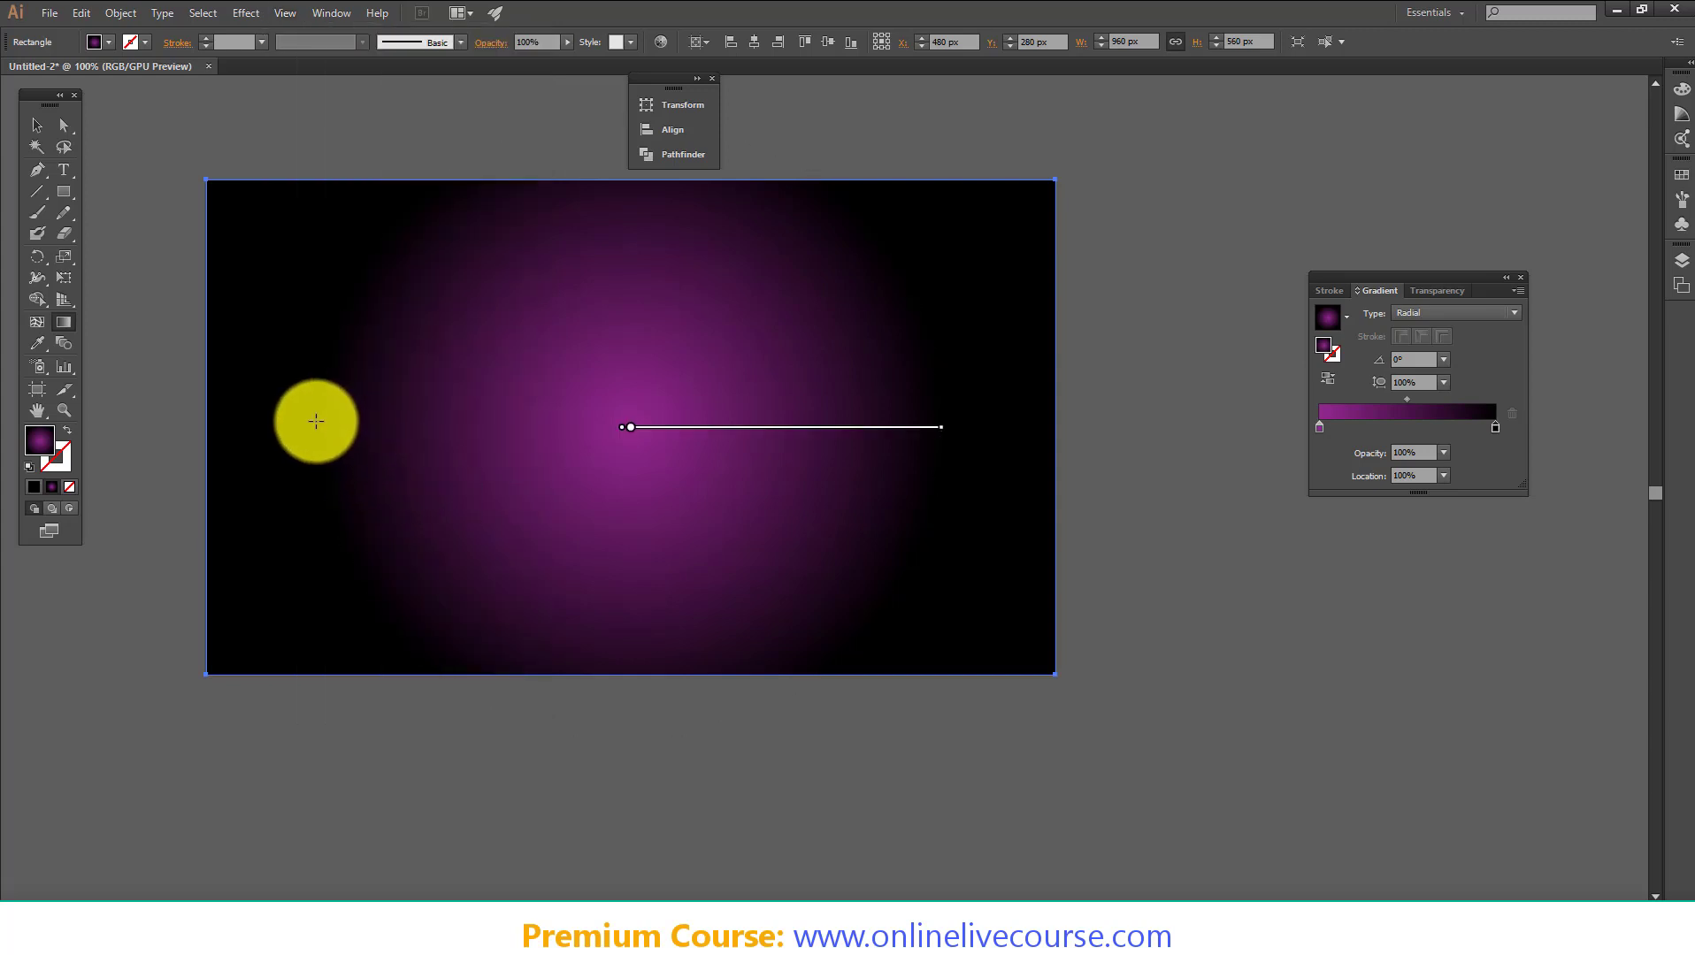
# Resize the radial gradient so the magenta glow fills most of the rectangle, then deselect
pyautogui.moveTo(327, 427); pyautogui.dragTo(401, 428)
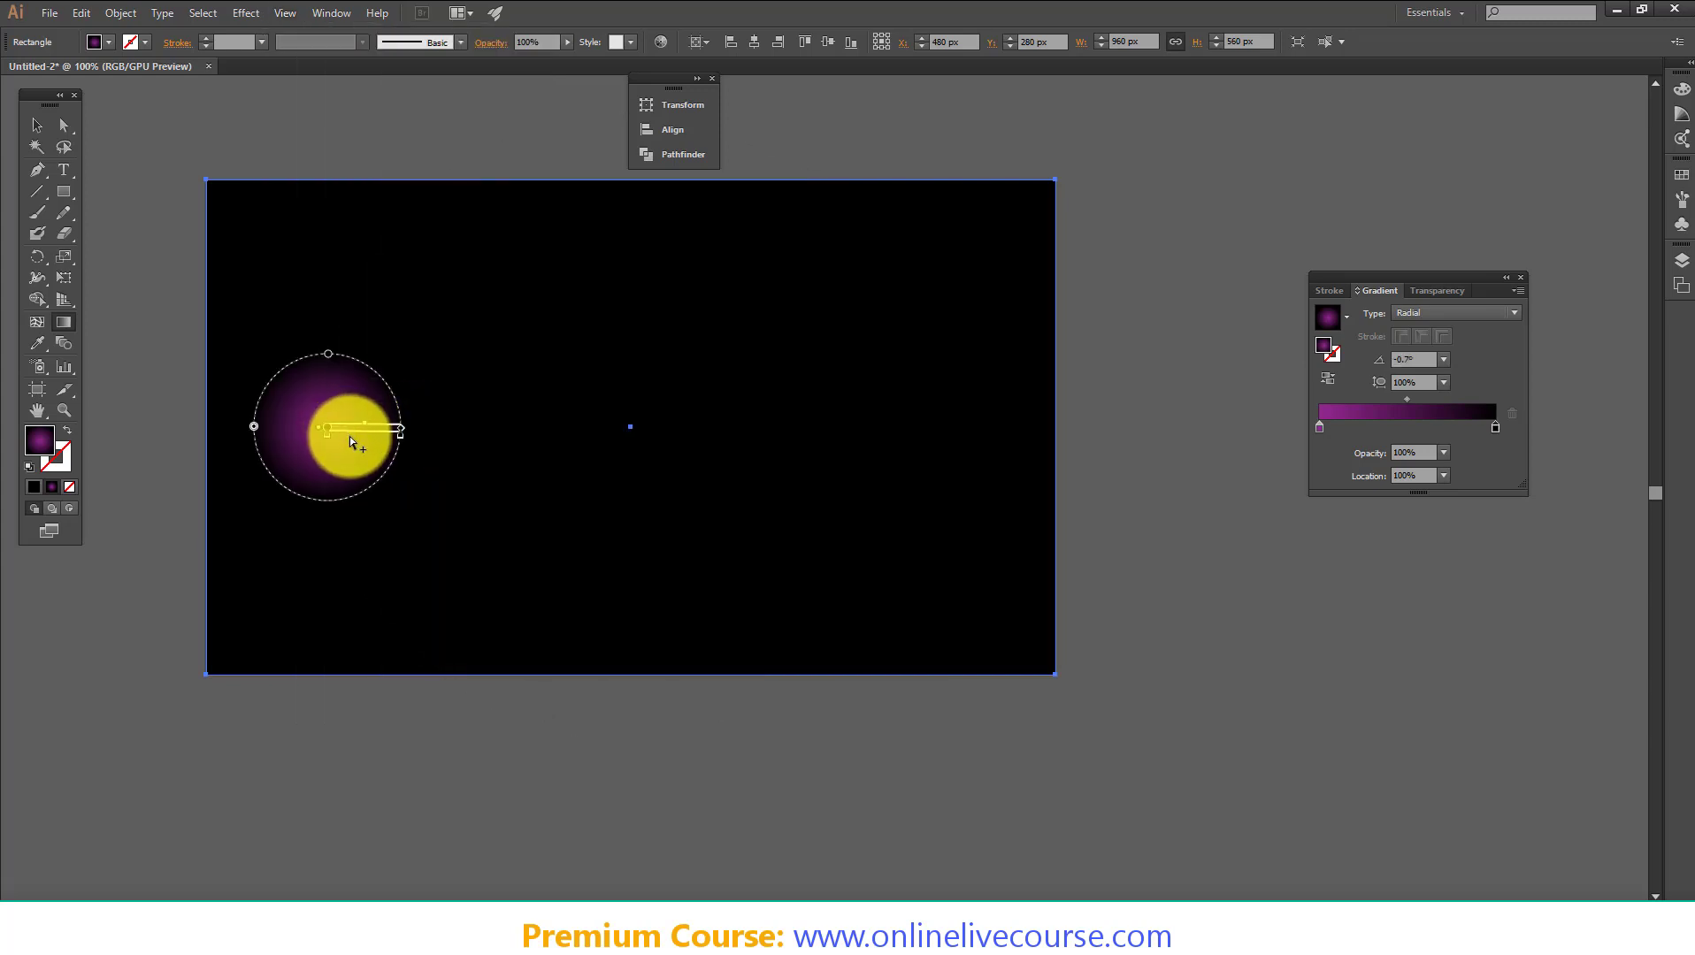
pyautogui.hotkey('ctrl', 'z')
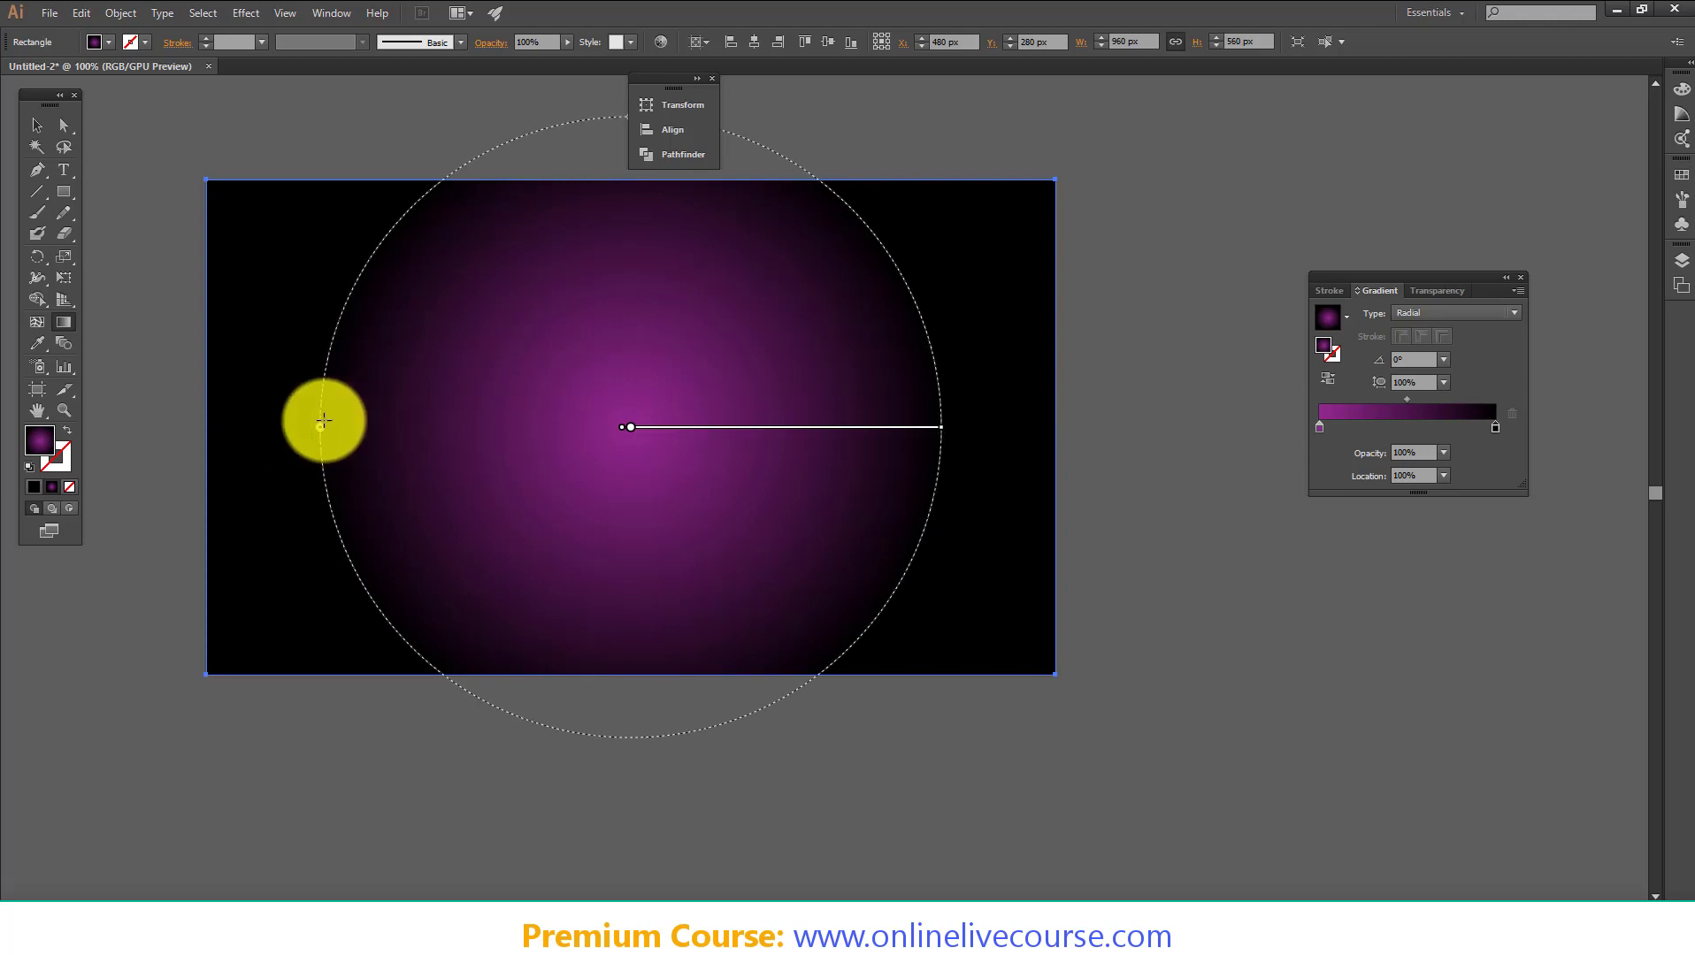
pyautogui.moveTo(321, 427)
pyautogui.mouseDown()
pyautogui.moveTo(180, 427)
pyautogui.moveTo(427, 433)
pyautogui.moveTo(303, 427)
pyautogui.mouseUp()
pyautogui.hotkey('ctrl', 'z')
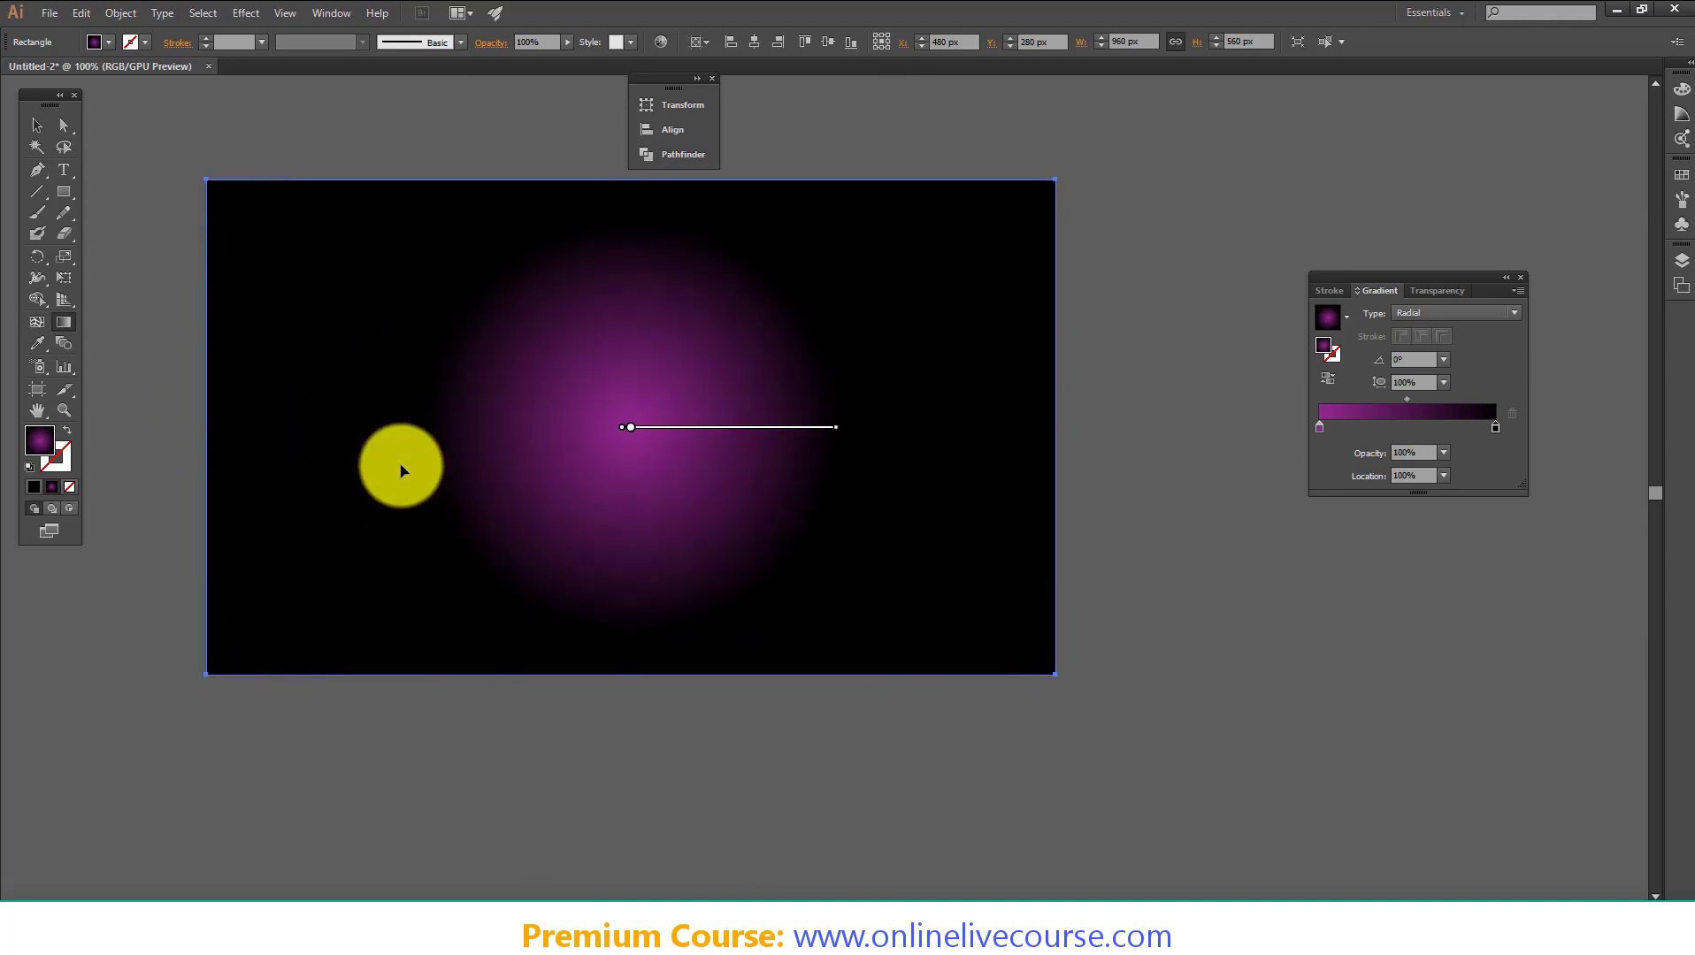
pyautogui.hotkey('ctrl', 'z')
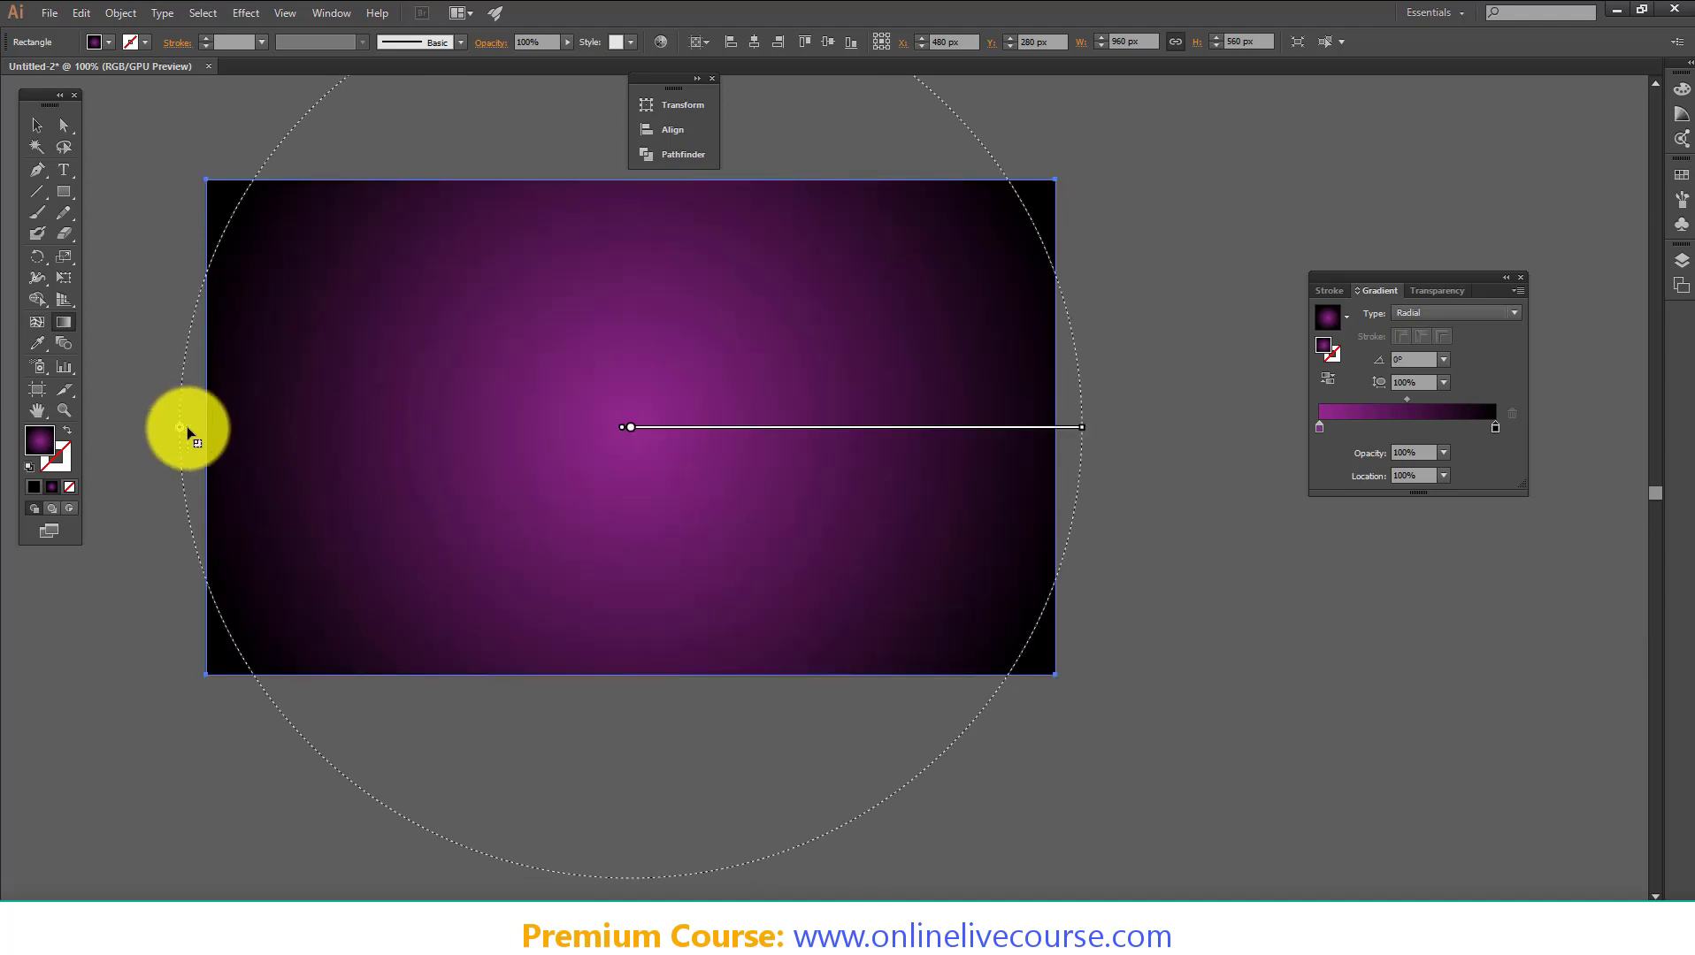
pyautogui.moveTo(187, 428); pyautogui.dragTo(288, 430)
pyautogui.click(36, 125)
pyautogui.click(136, 327)
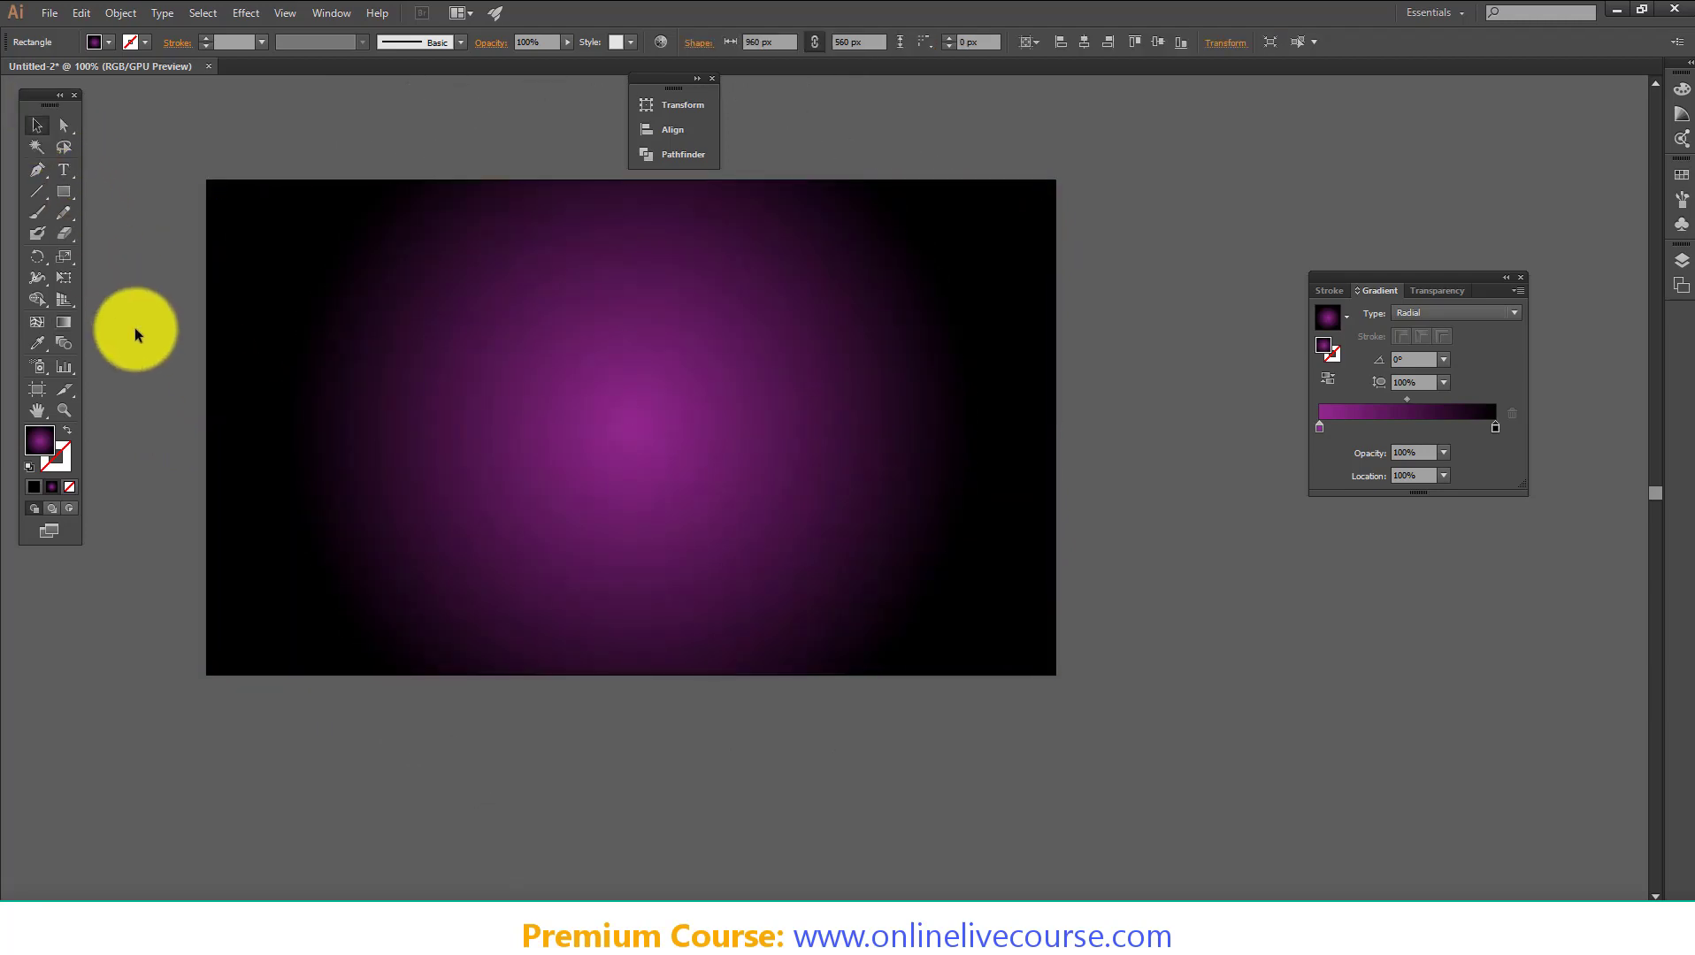
# Type the words LIVE CLASS on the artboard
pyautogui.click(64, 170)
pyautogui.click(452, 404)
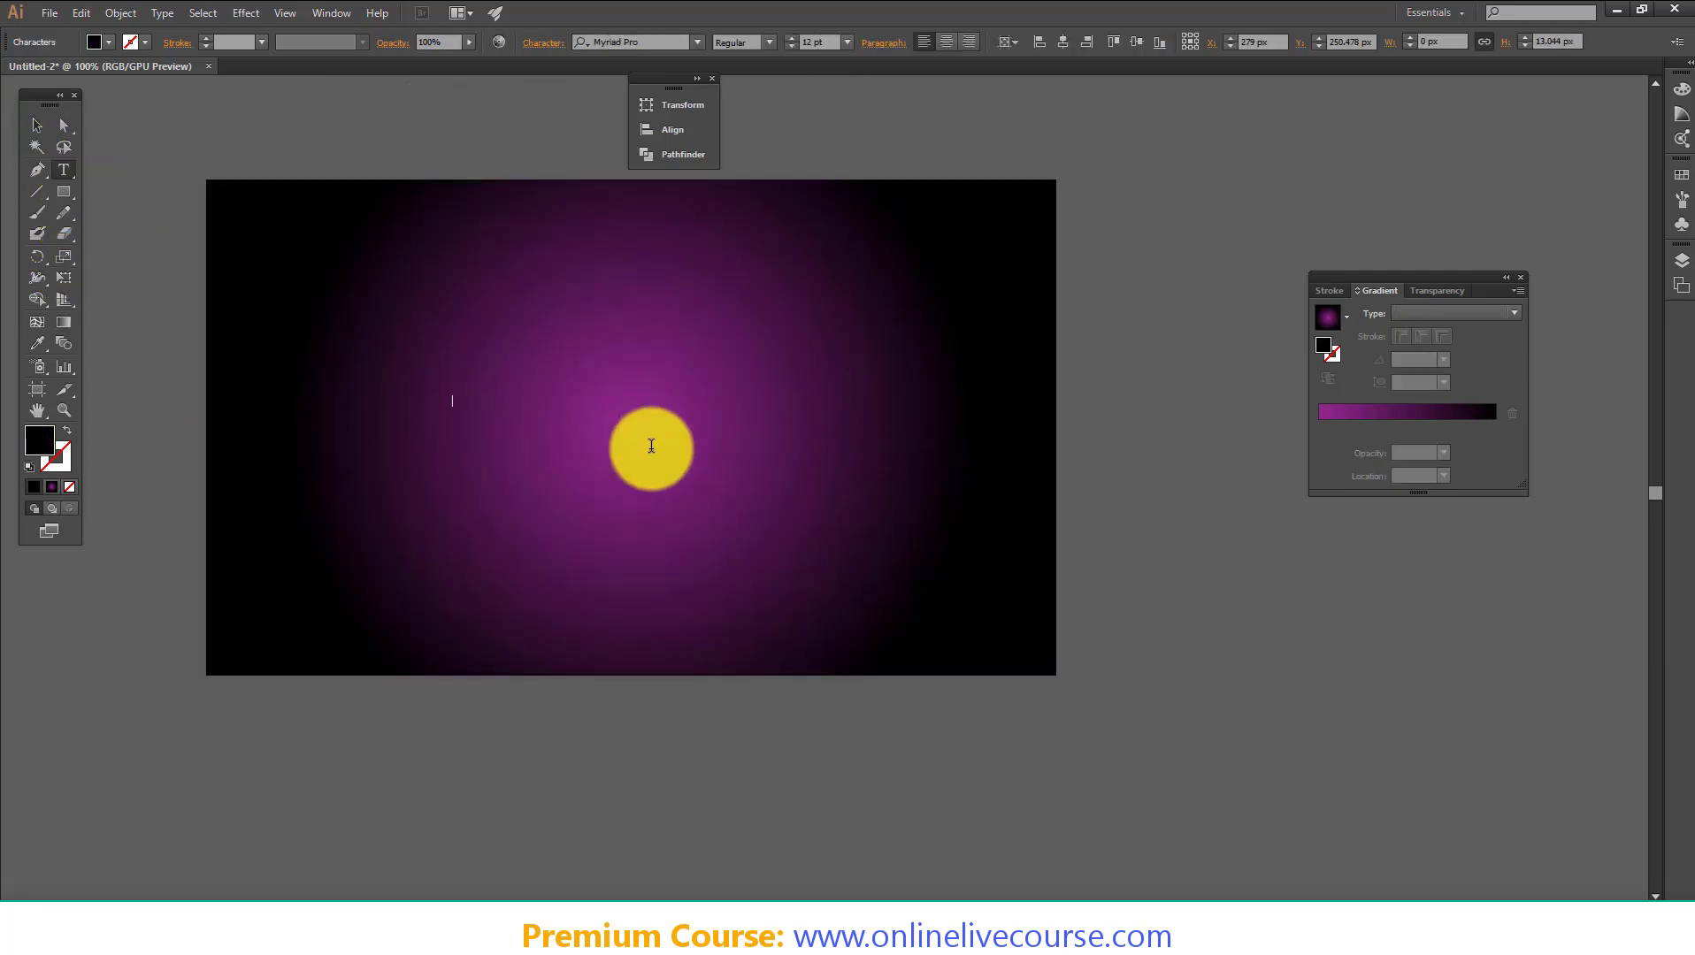
pyautogui.write('u')
pyautogui.write(' CLASS')
# Scale the LIVE CLASS text up to 134 pt and move it toward the artboard centre
pyautogui.click(37, 129)
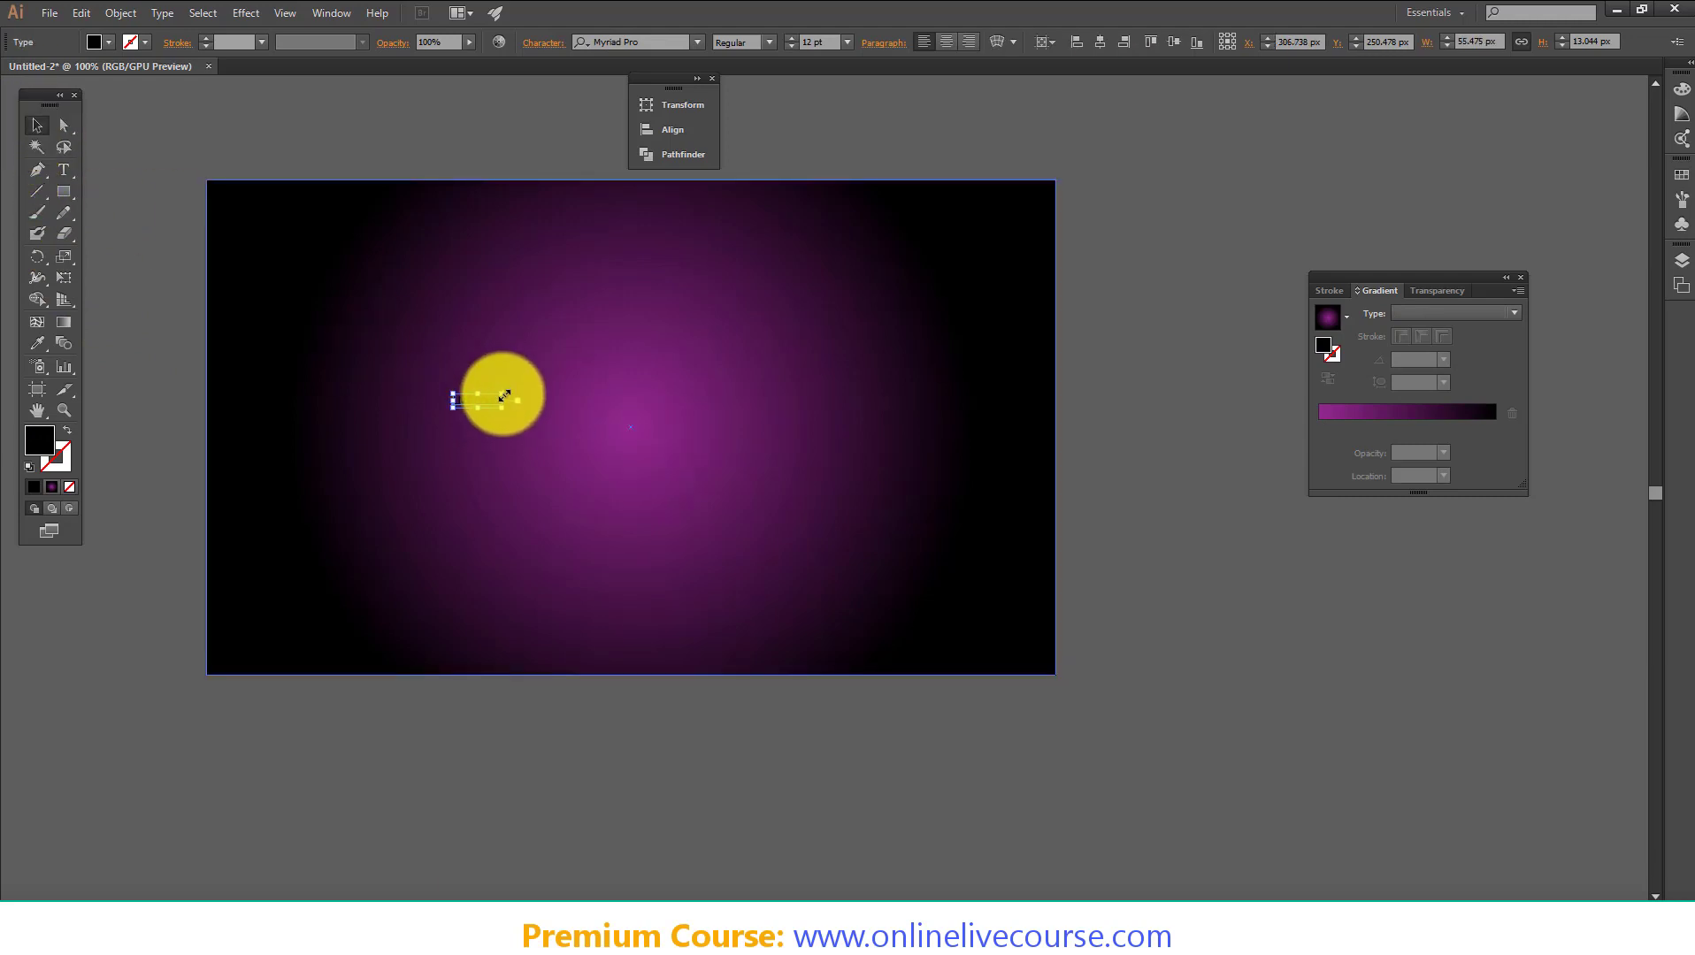
pyautogui.moveTo(504, 395); pyautogui.dragTo(751, 337)
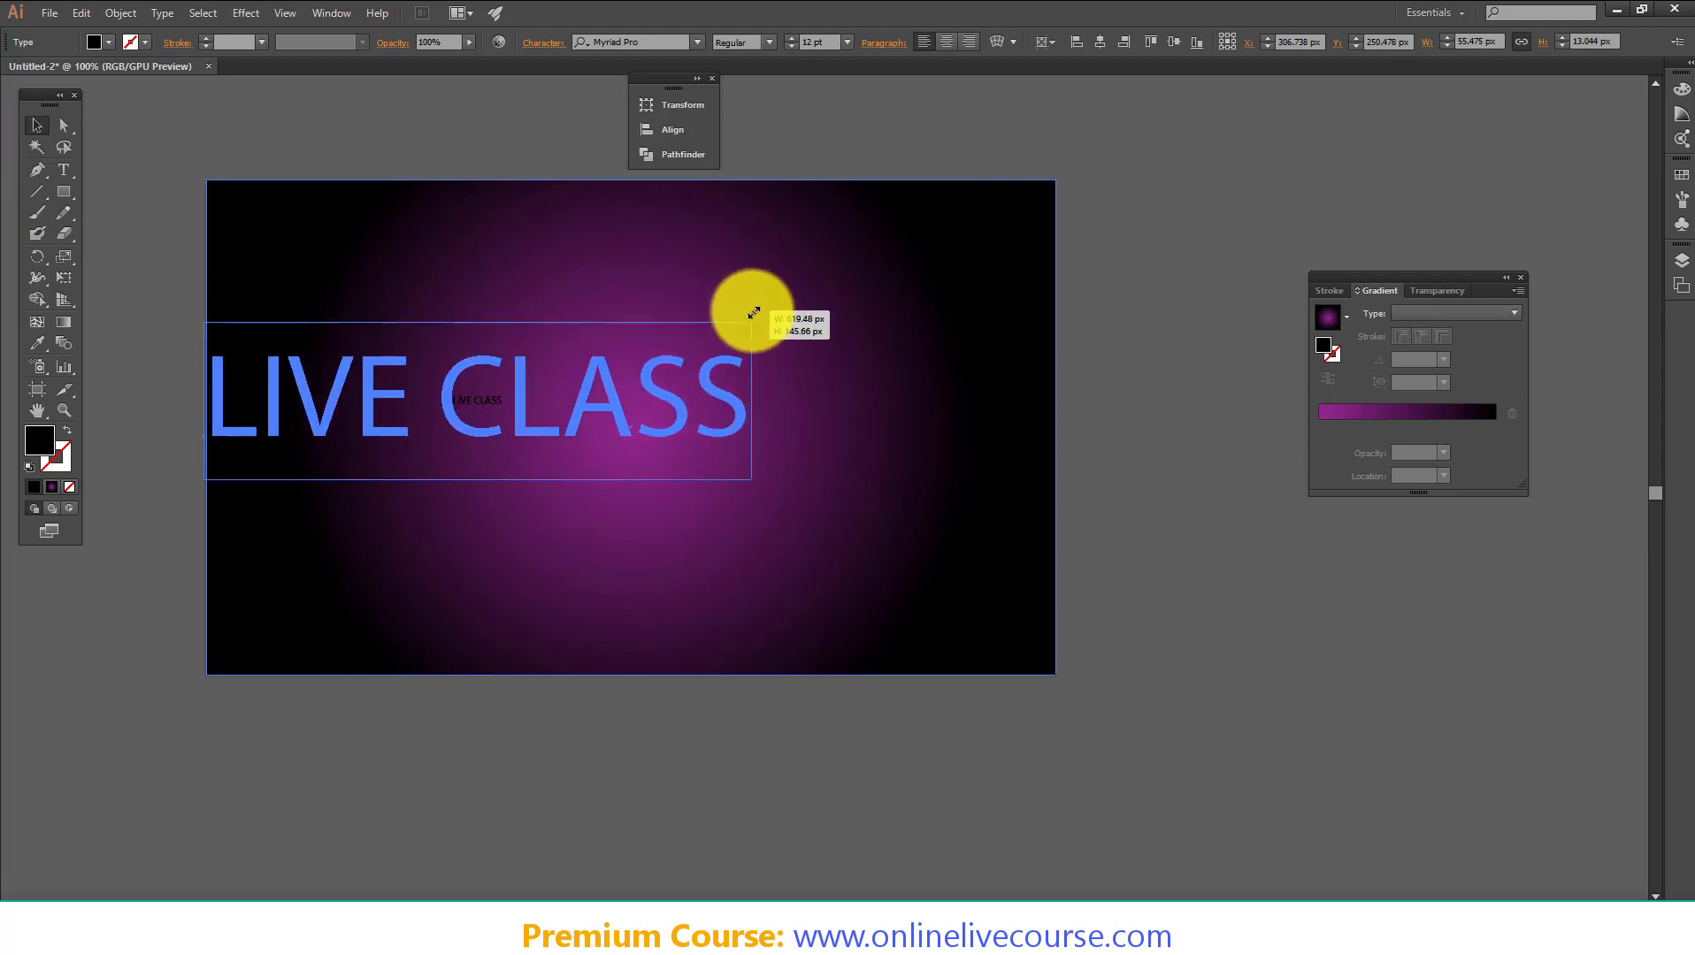
pyautogui.moveTo(652, 409); pyautogui.dragTo(833, 429)
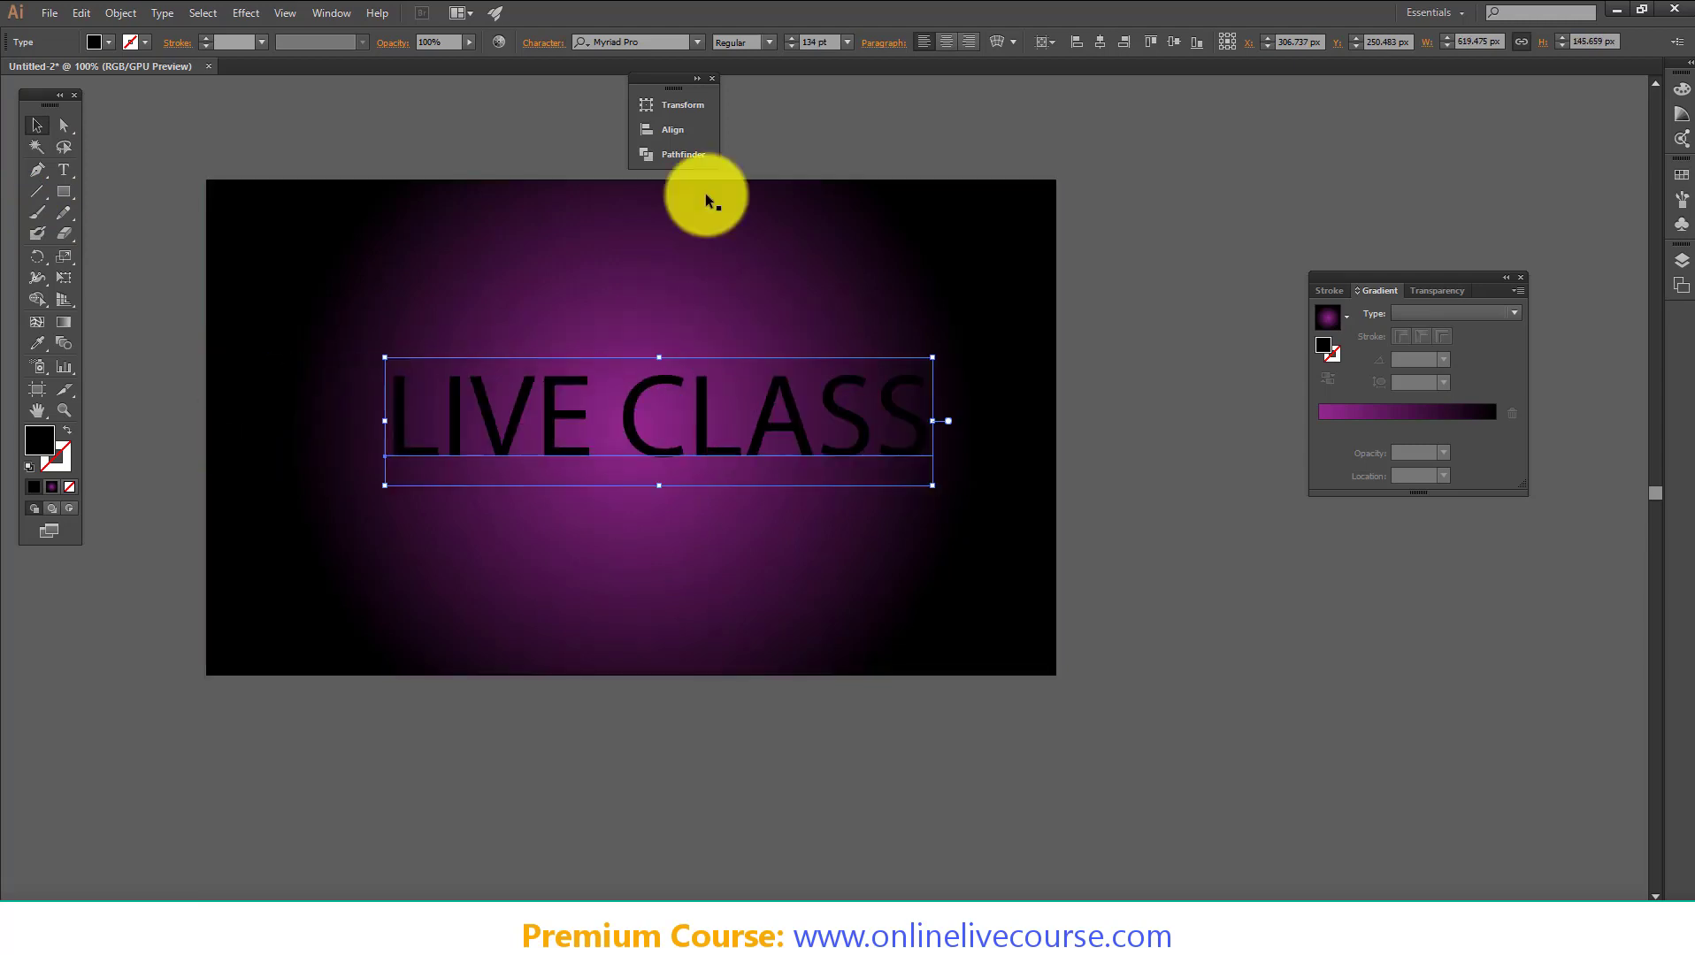
# Set LIVE CLASS in Impact with a white fill, centred on the artboard, then deselect it
pyautogui.click(641, 39)
pyautogui.write('IM')
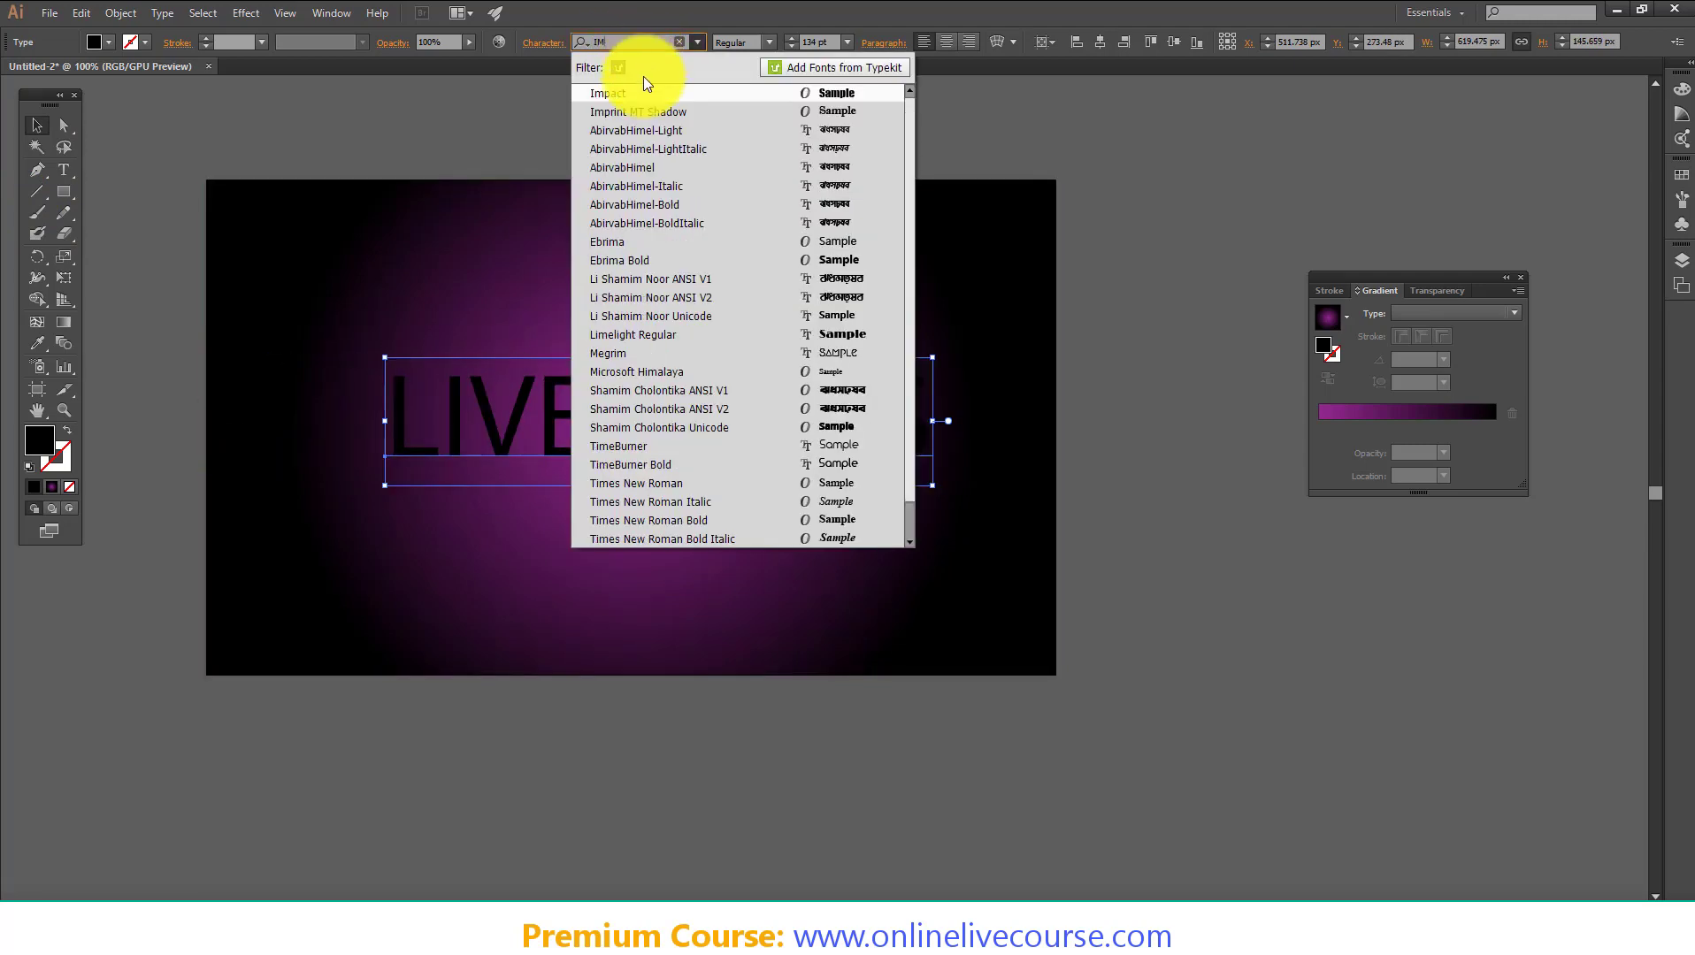
pyautogui.click(643, 97)
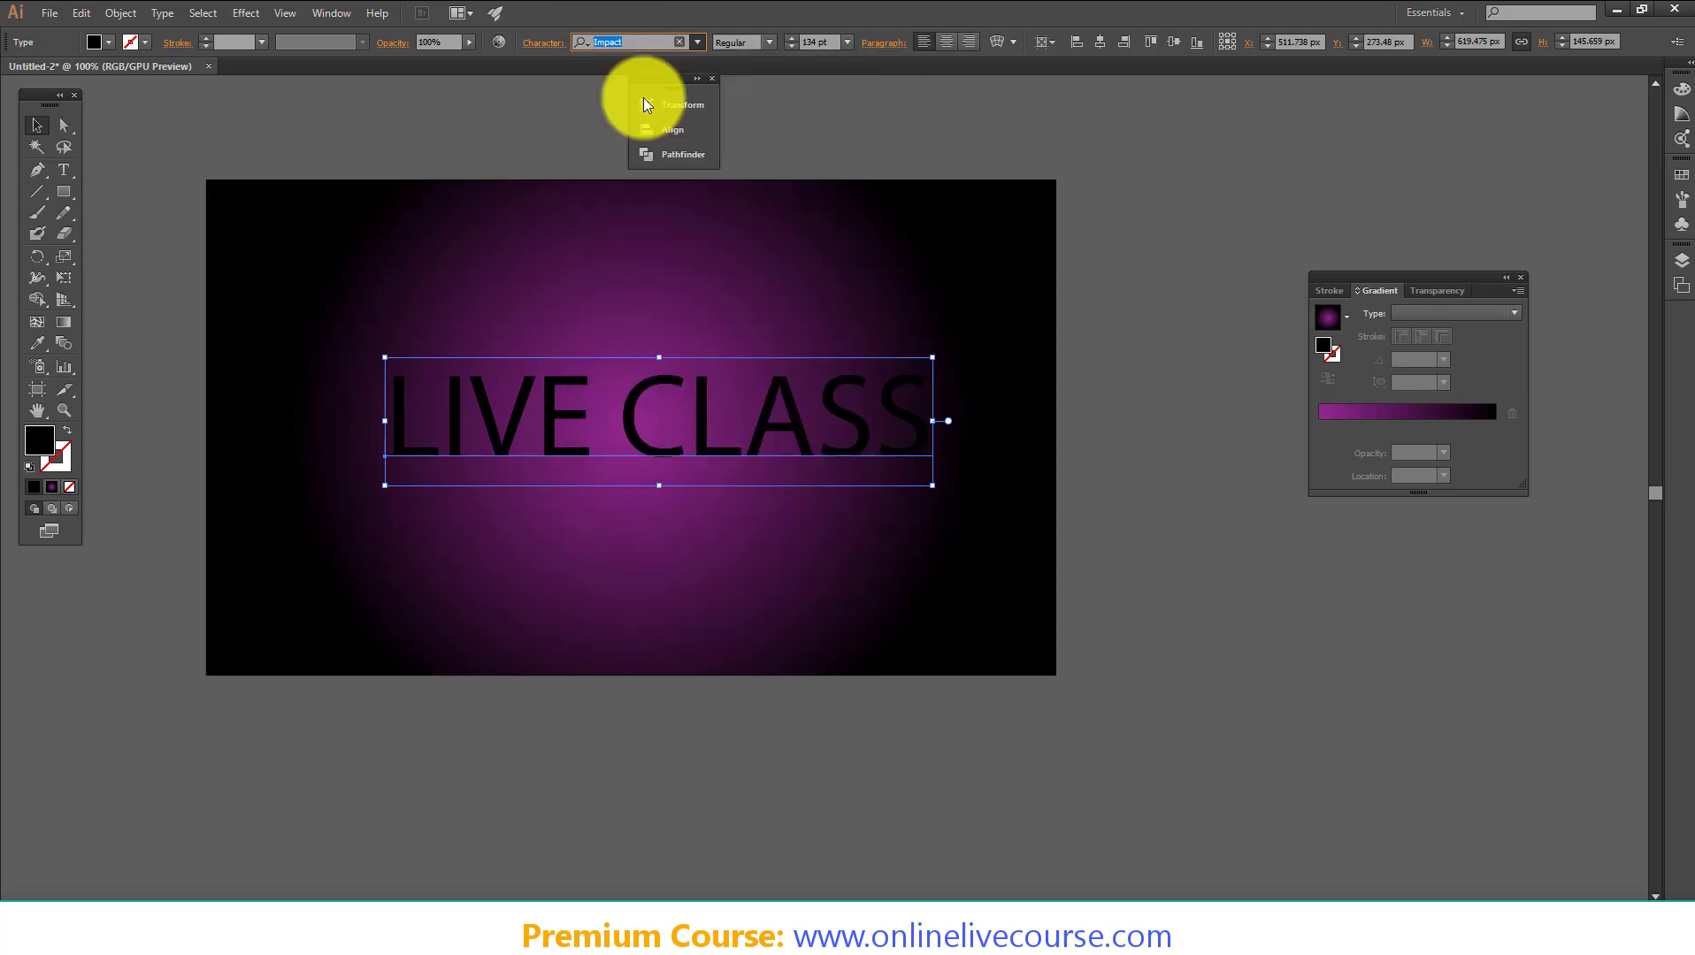
pyautogui.click(108, 41)
pyautogui.click(37, 72)
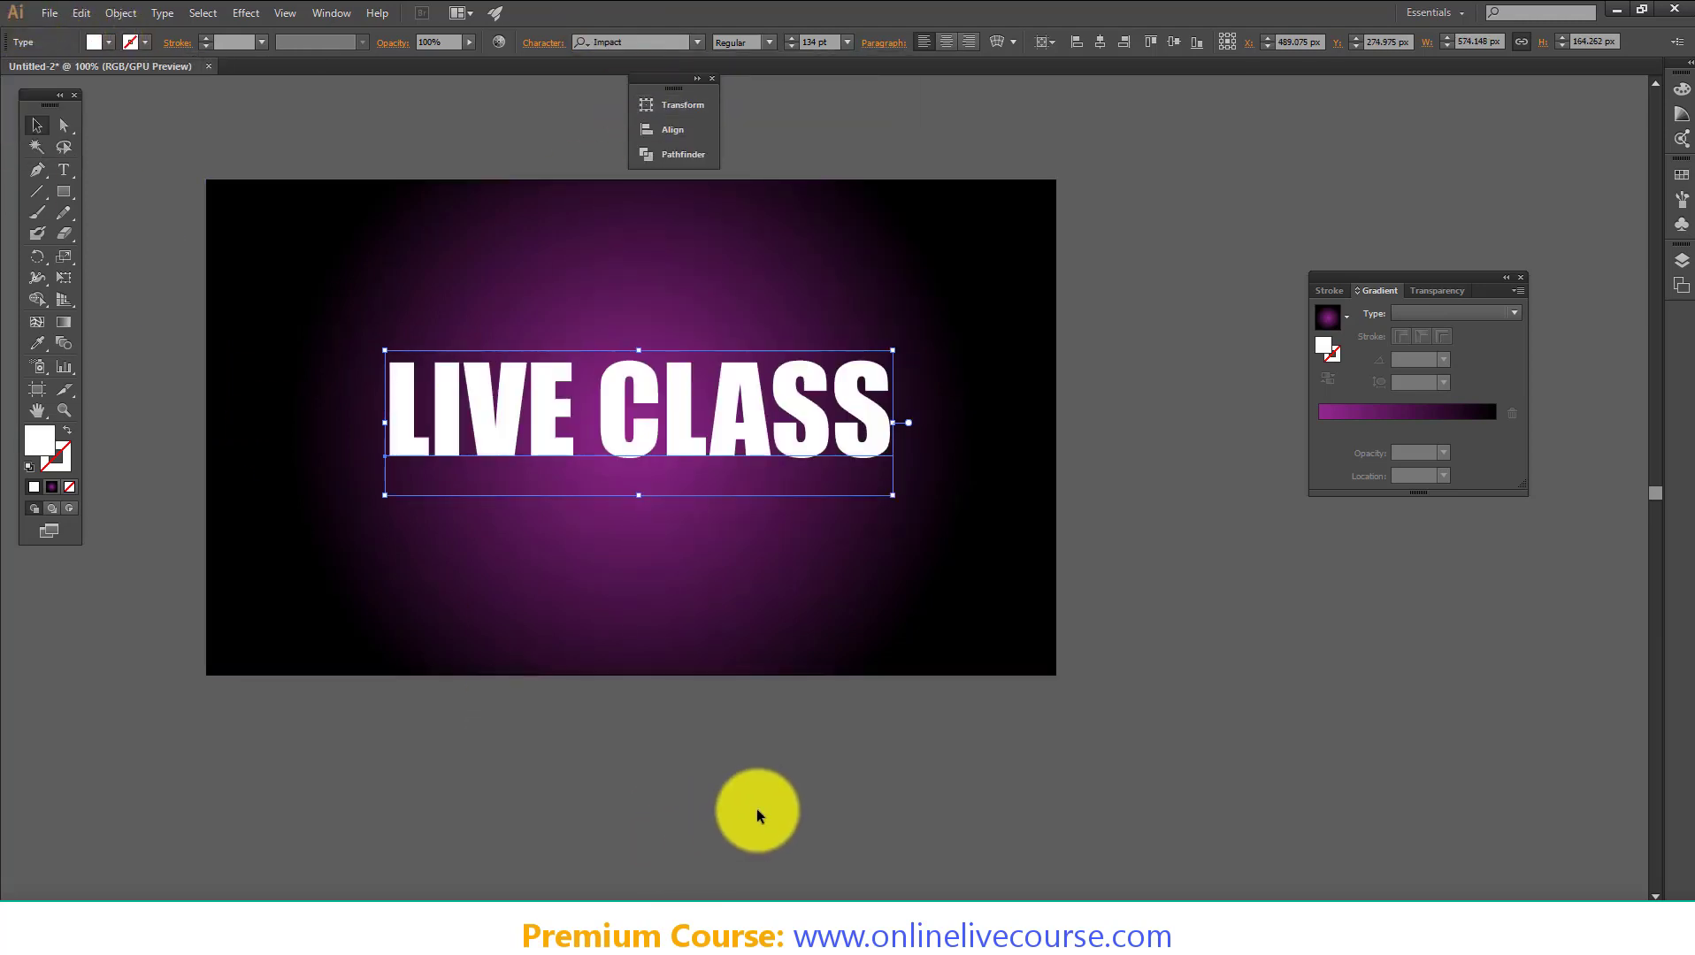
pyautogui.click(756, 809)
pyautogui.moveTo(722, 455); pyautogui.dragTo(711, 473)
pyautogui.click(1180, 578)
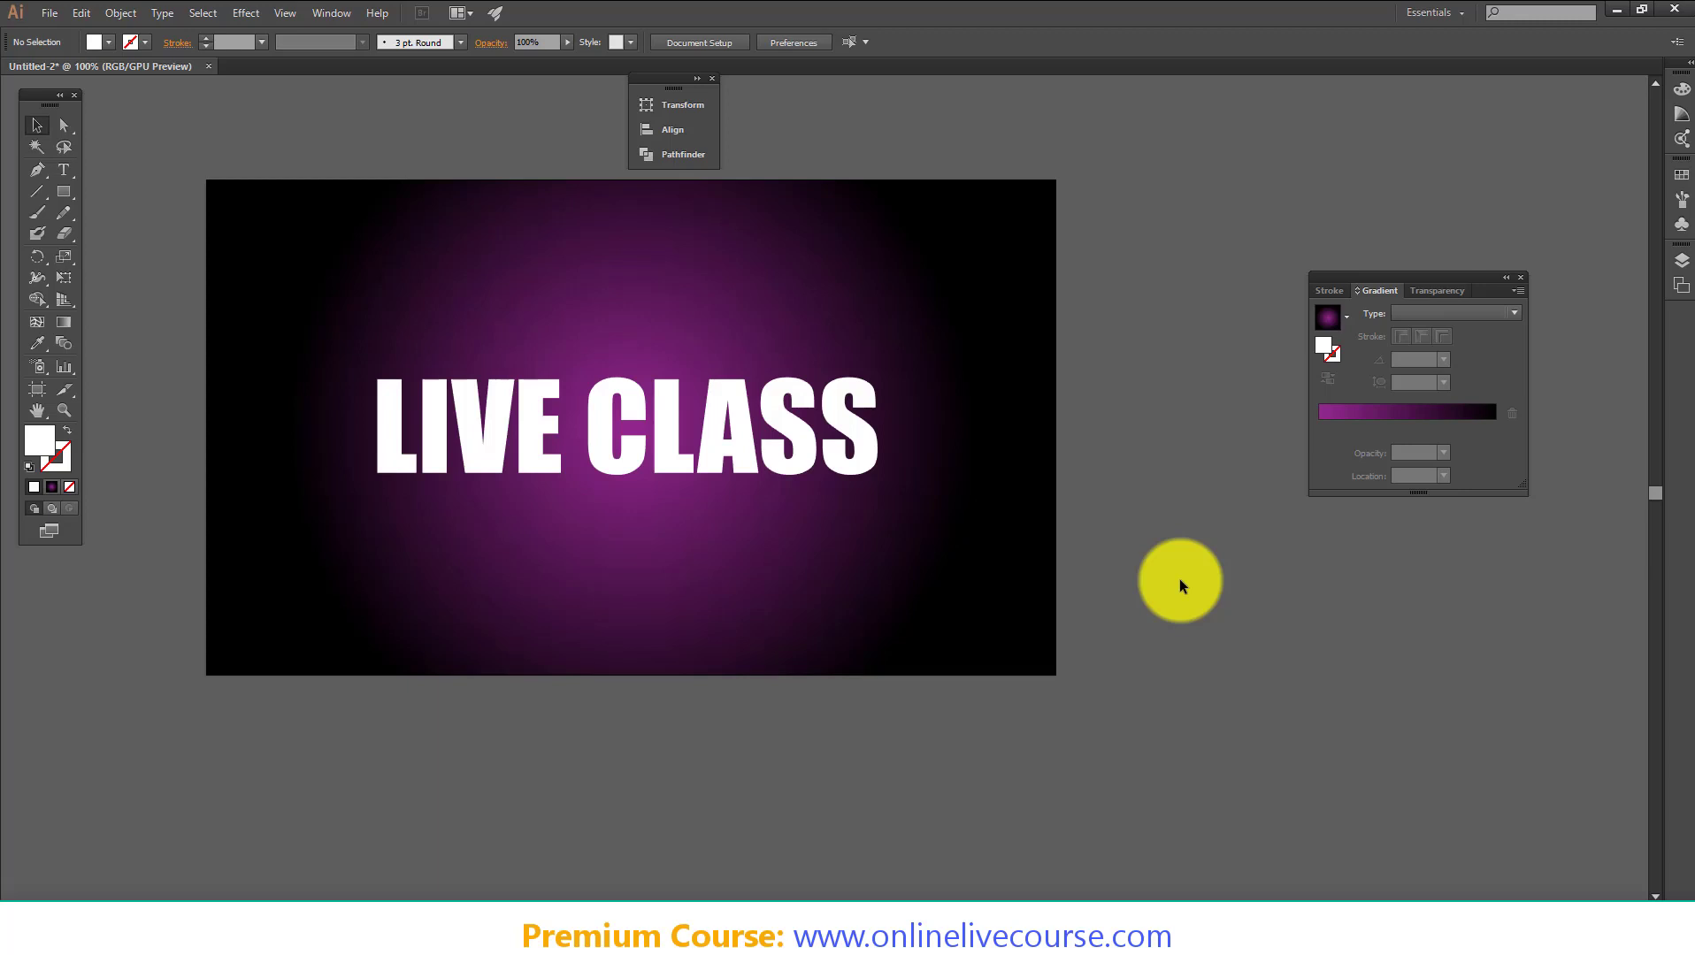